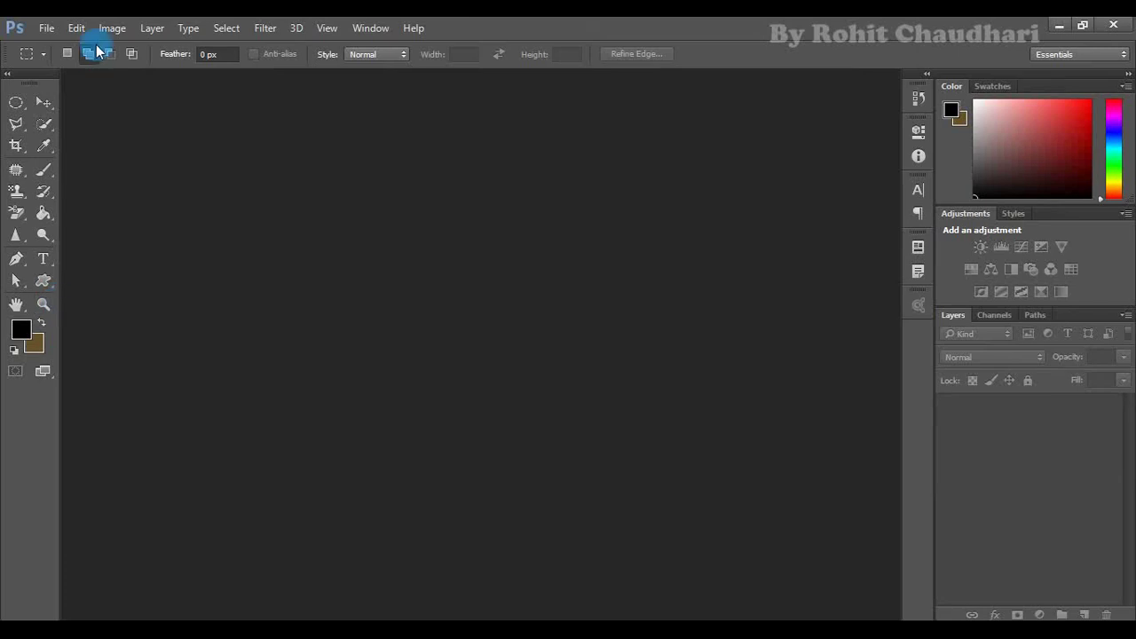
Create a blank Untitled-1 document with the default New settings, then start opening an image.
{"action": "left_click", "coordinate": [105, 29]}
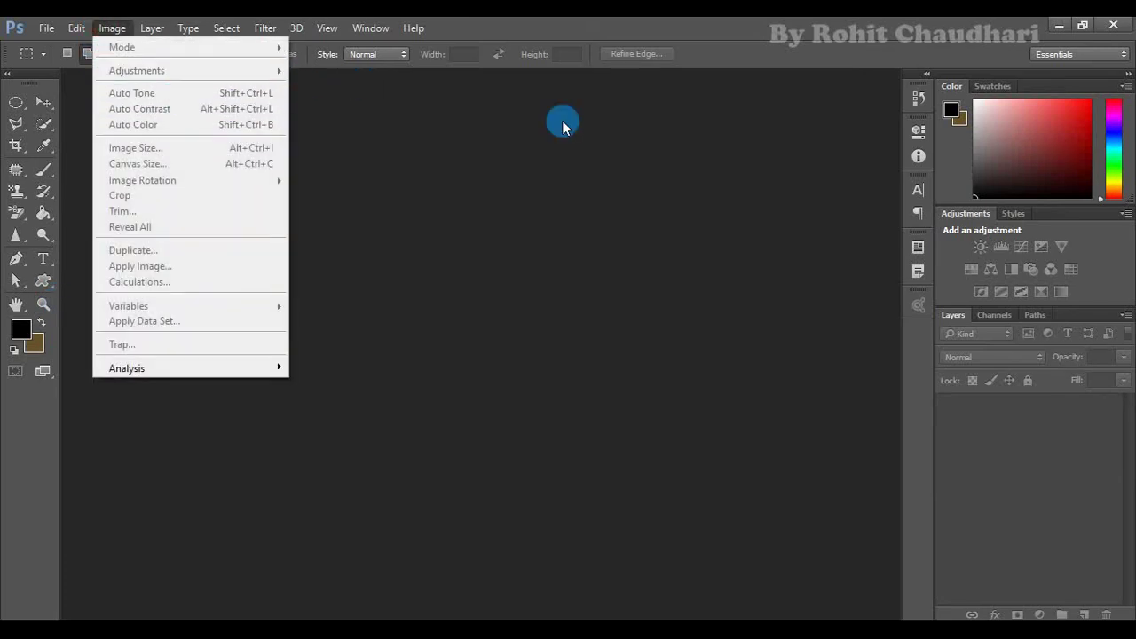
{"action": "left_click", "coordinate": [735, 216]}
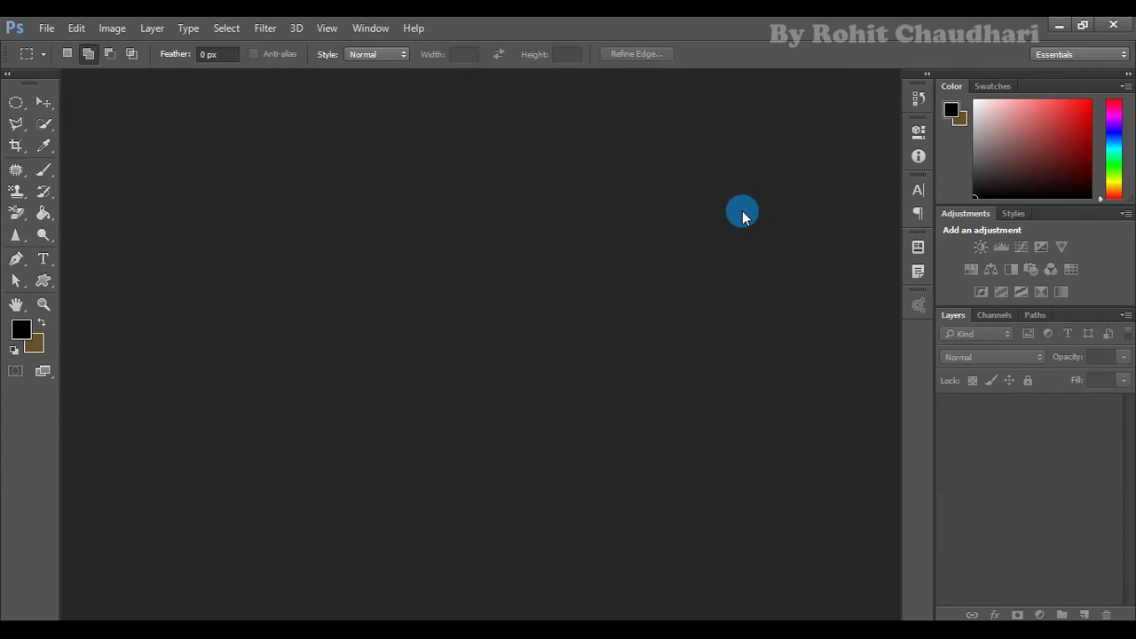
{"action": "left_click", "coordinate": [48, 29]}
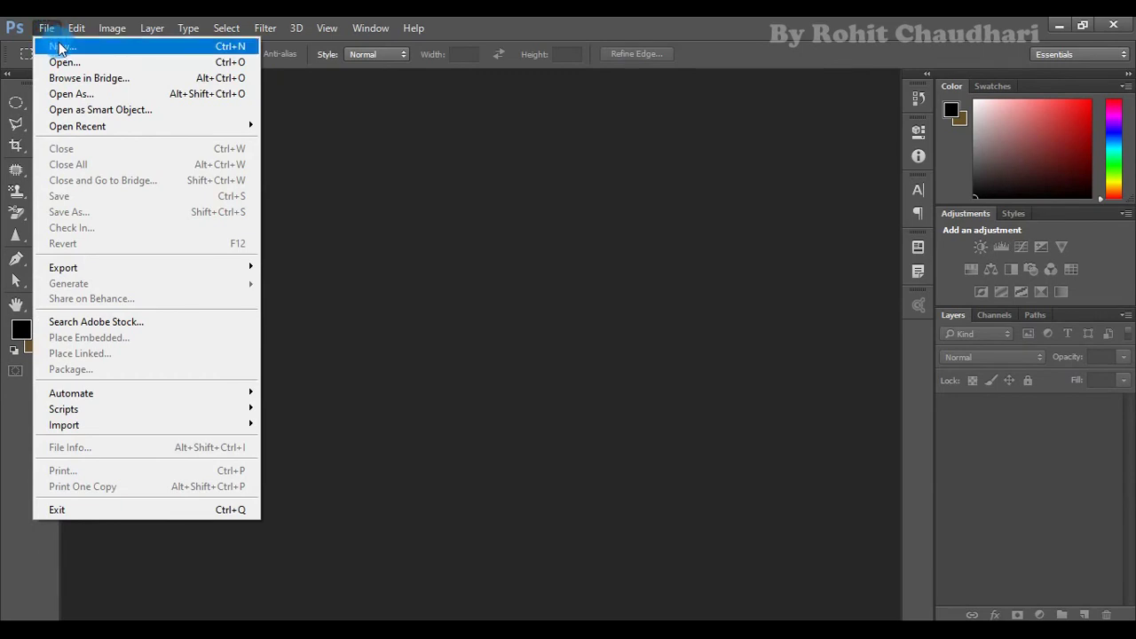
{"action": "left_click", "coordinate": [61, 47]}
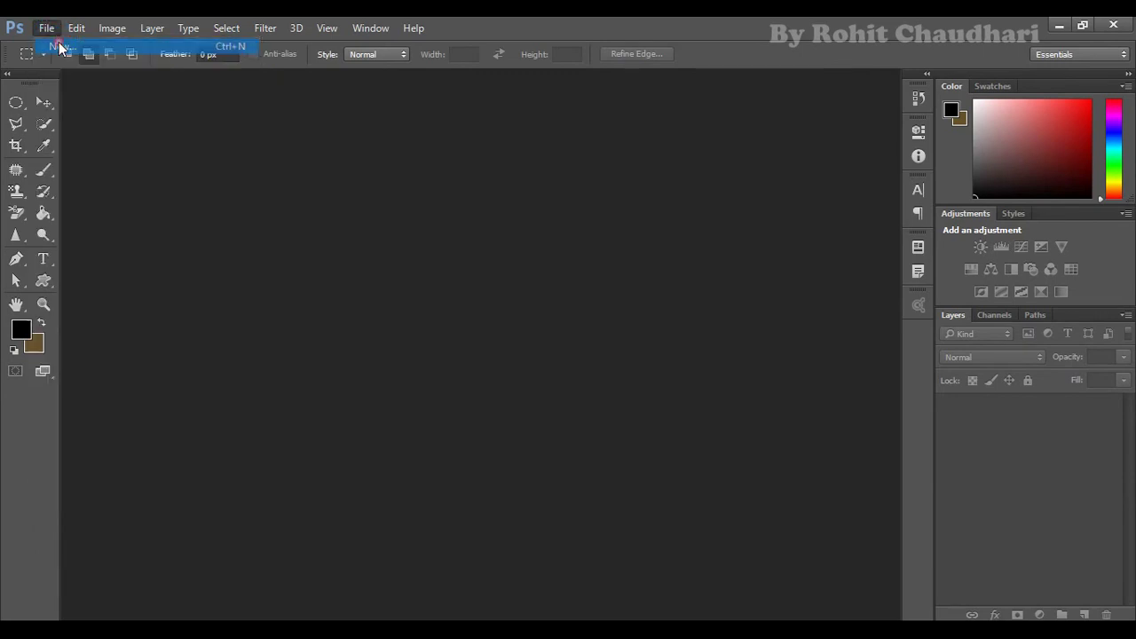
{"action": "left_click", "coordinate": [631, 171]}
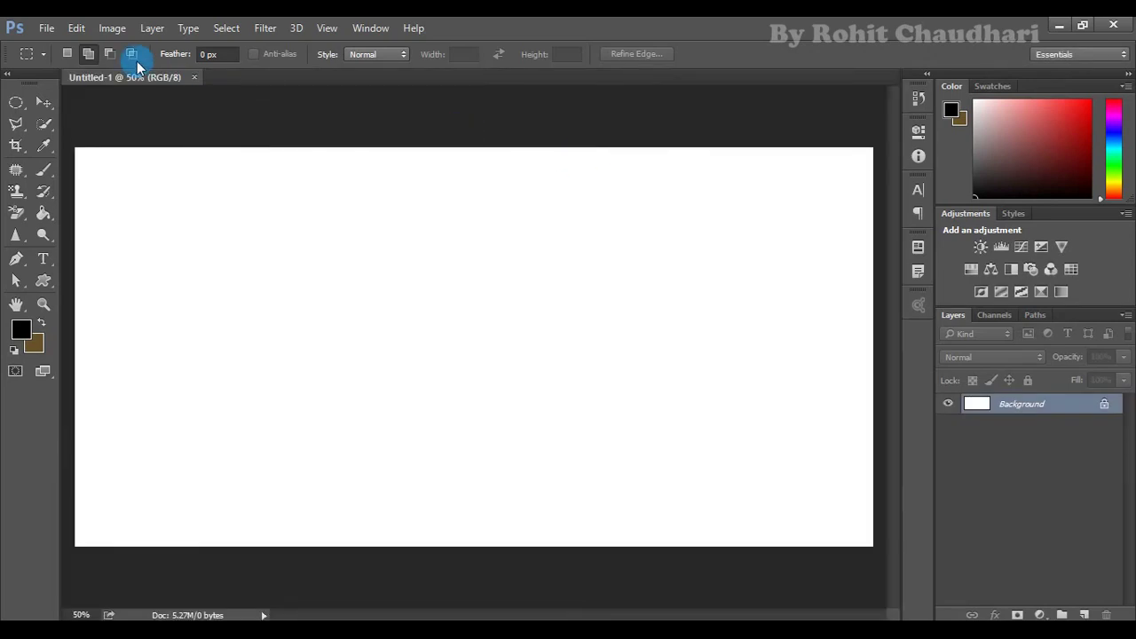
{"action": "left_click", "coordinate": [46, 28]}
{"action": "left_click", "coordinate": [93, 62]}
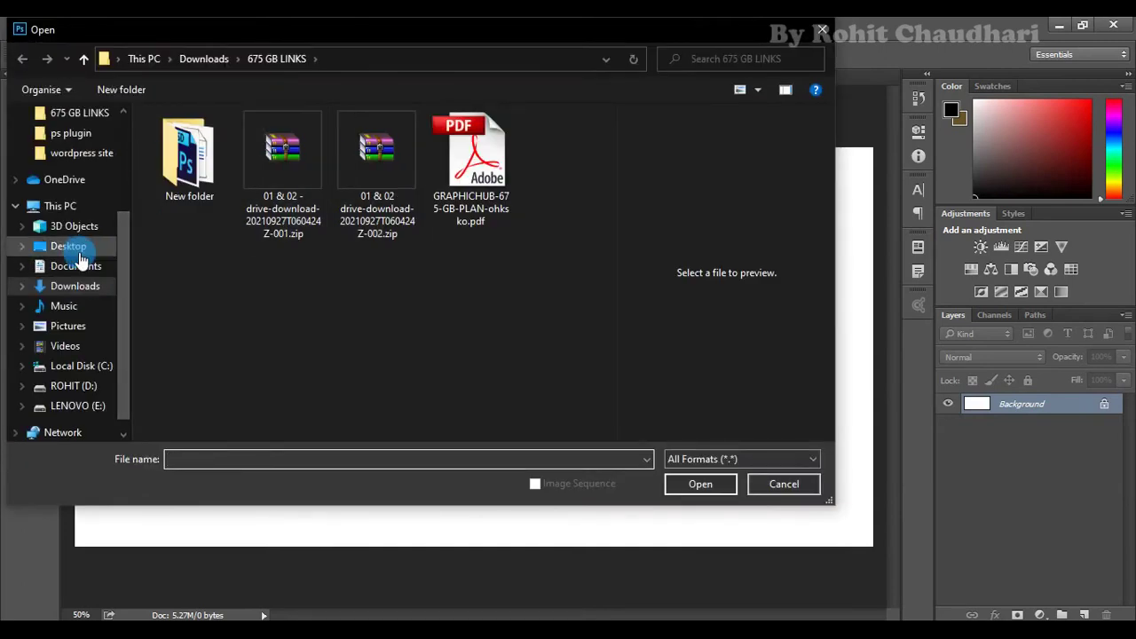
Open FinalEffect.jpg from the Downloads > ps folder as a second document.
{"action": "left_click", "coordinate": [77, 328]}
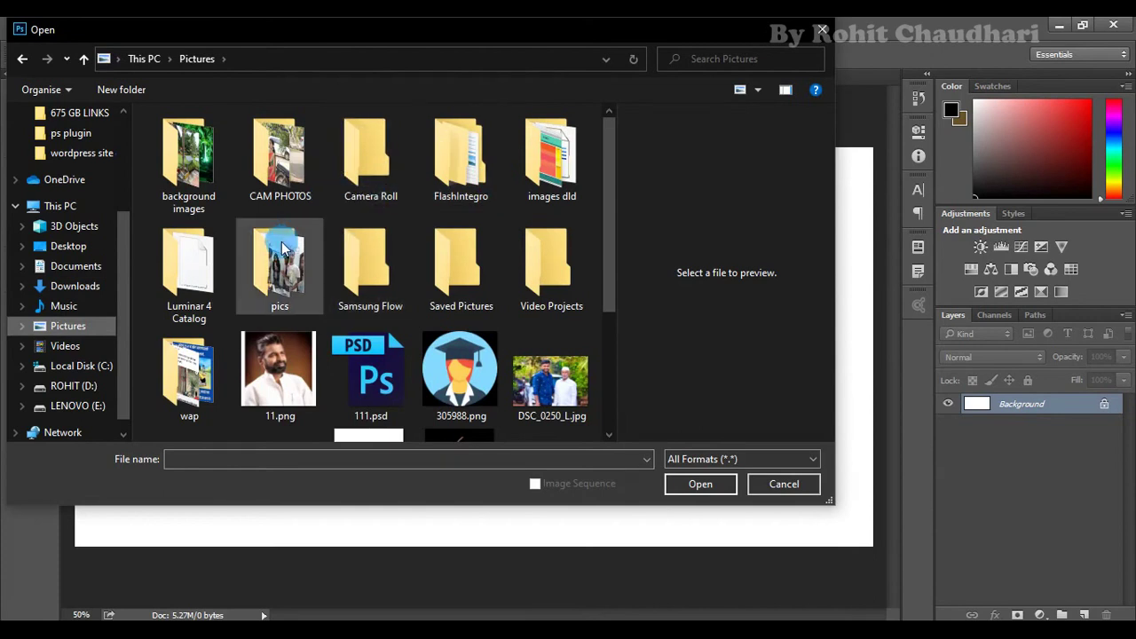
{"action": "left_click", "coordinate": [80, 287]}
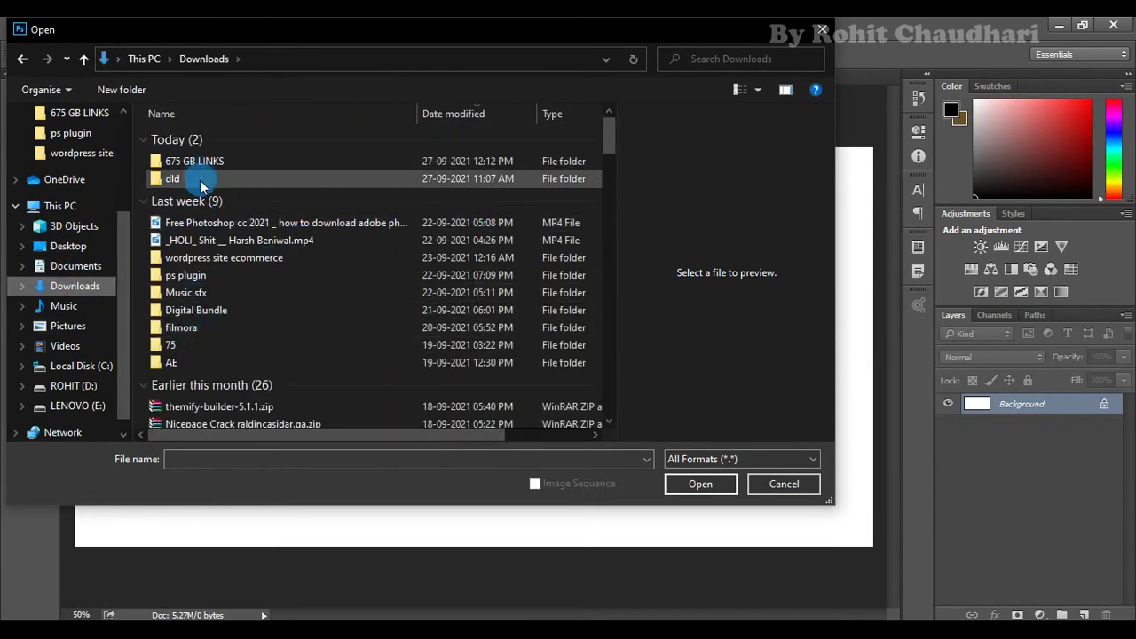
{"action": "scroll", "coordinate": [196, 302], "scroll_direction": "down", "scroll_amount": 5}
{"action": "scroll", "coordinate": [209, 333], "scroll_direction": "down", "scroll_amount": 3}
{"action": "scroll", "coordinate": [211, 339], "scroll_direction": "down", "scroll_amount": 3}
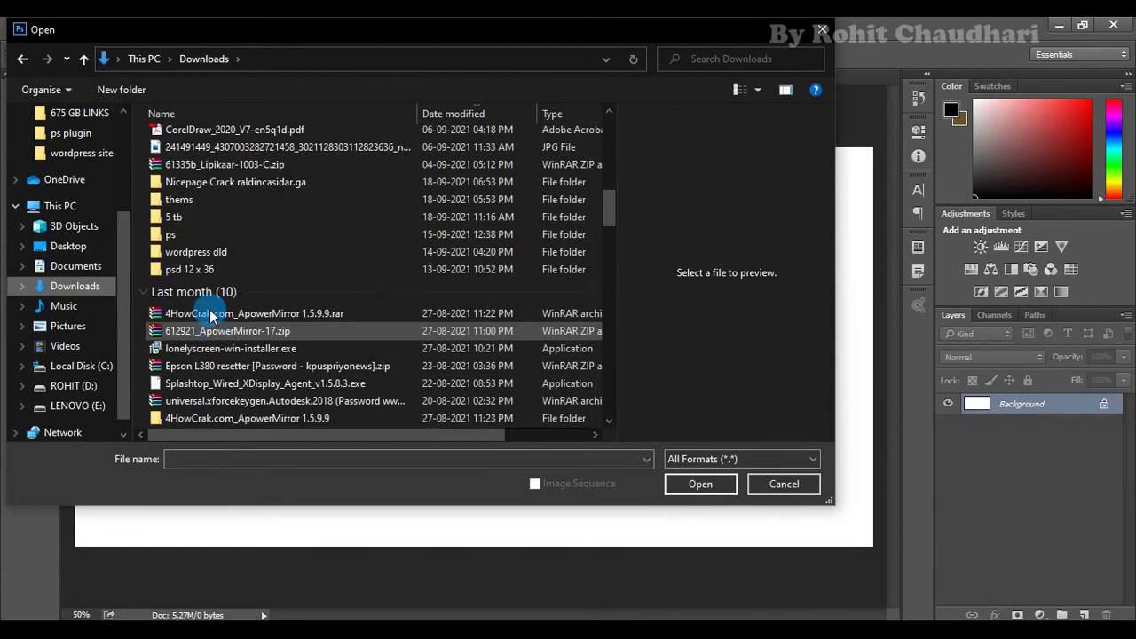
{"action": "double_click", "coordinate": [329, 211]}
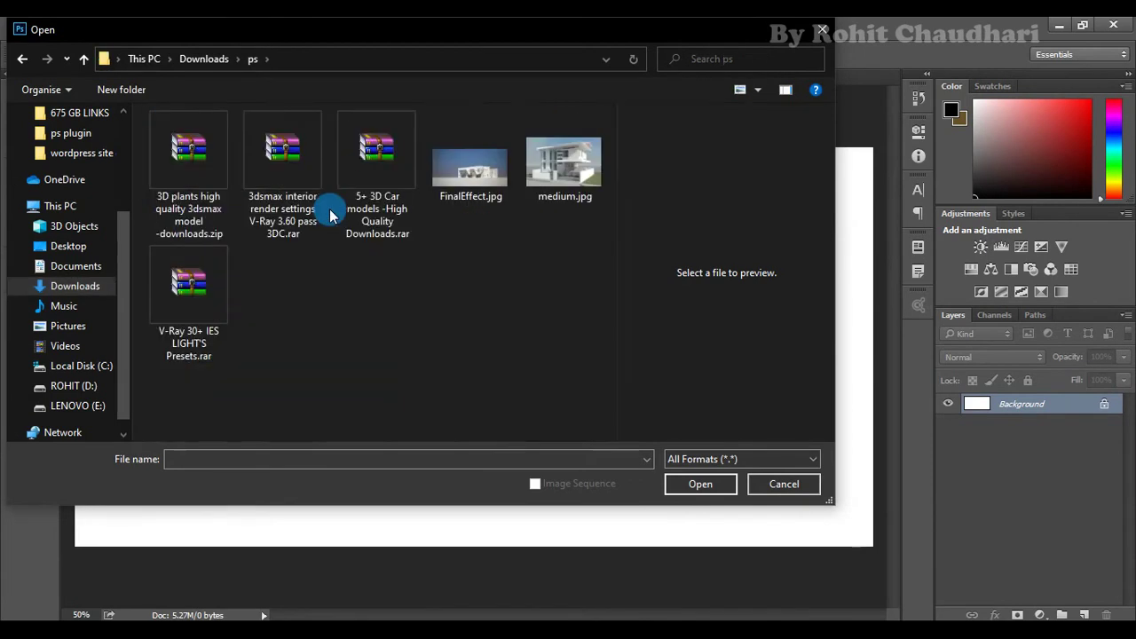
{"action": "left_click", "coordinate": [484, 171]}
{"action": "left_click", "coordinate": [700, 484]}
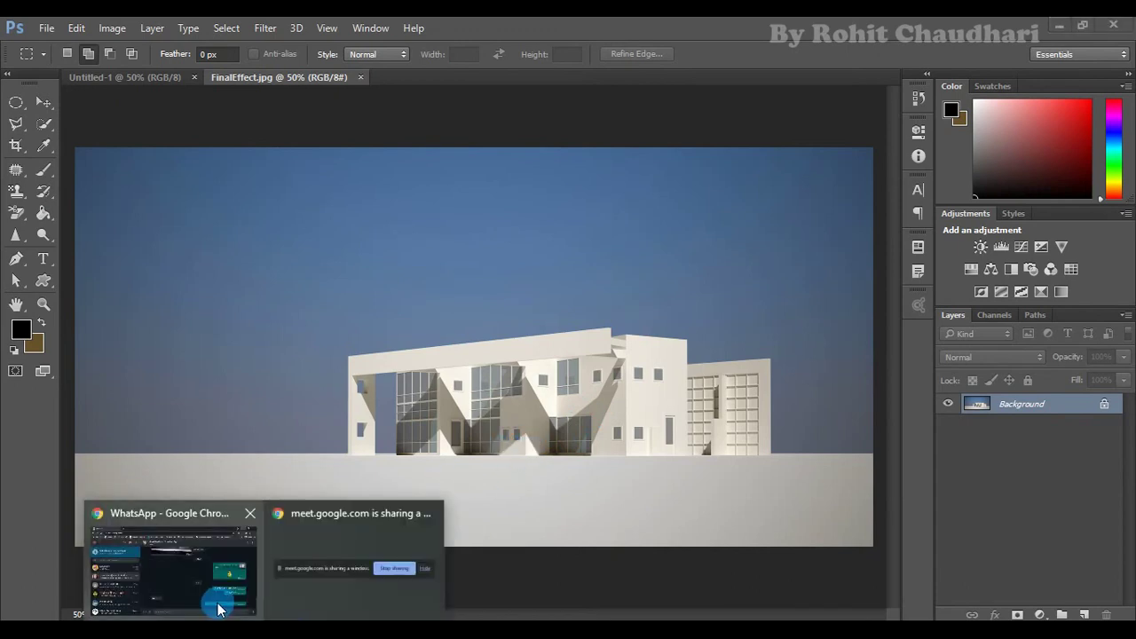
In a new Chrome tab, go to Google Images to search for CAR.
{"action": "left_click", "coordinate": [213, 564]}
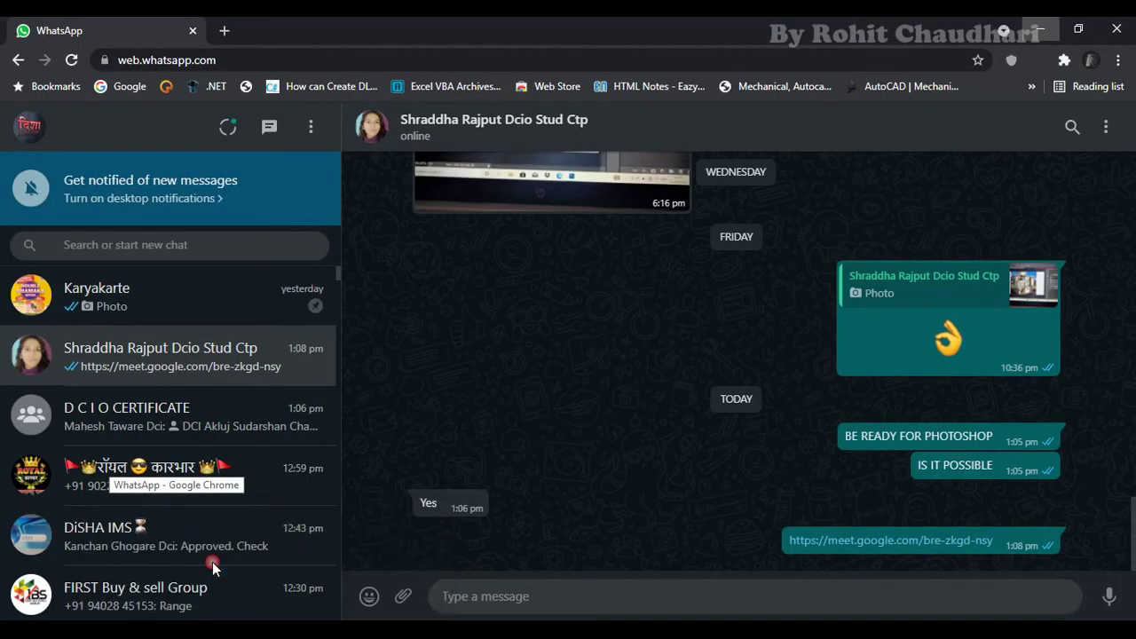
{"action": "left_click", "coordinate": [225, 31]}
{"action": "left_click", "coordinate": [130, 86]}
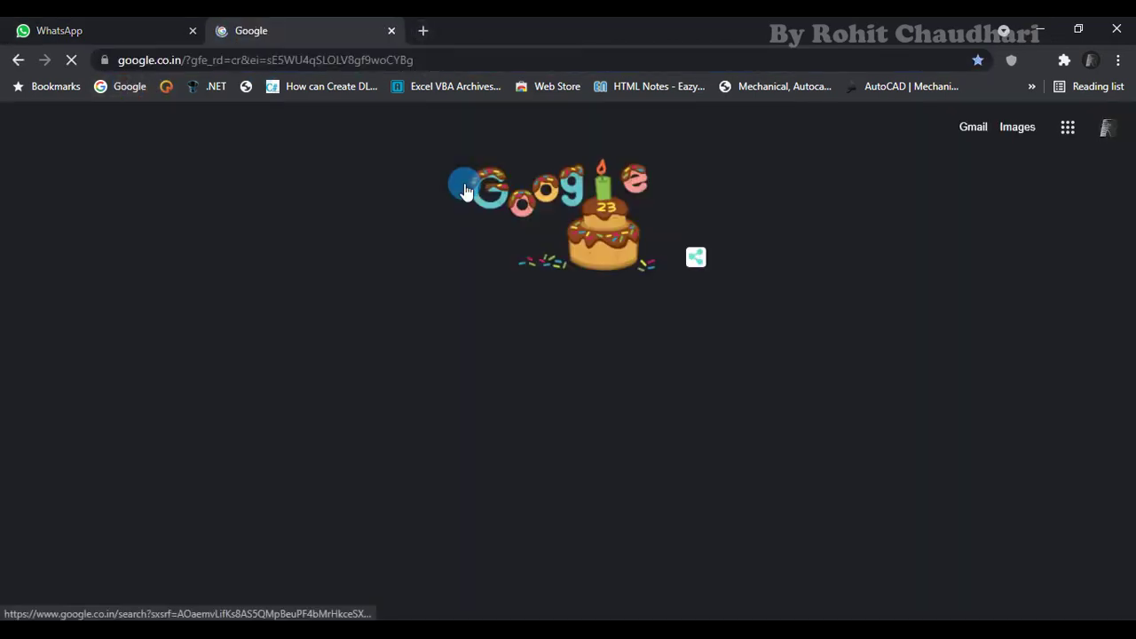
{"action": "left_click", "coordinate": [1017, 127]}
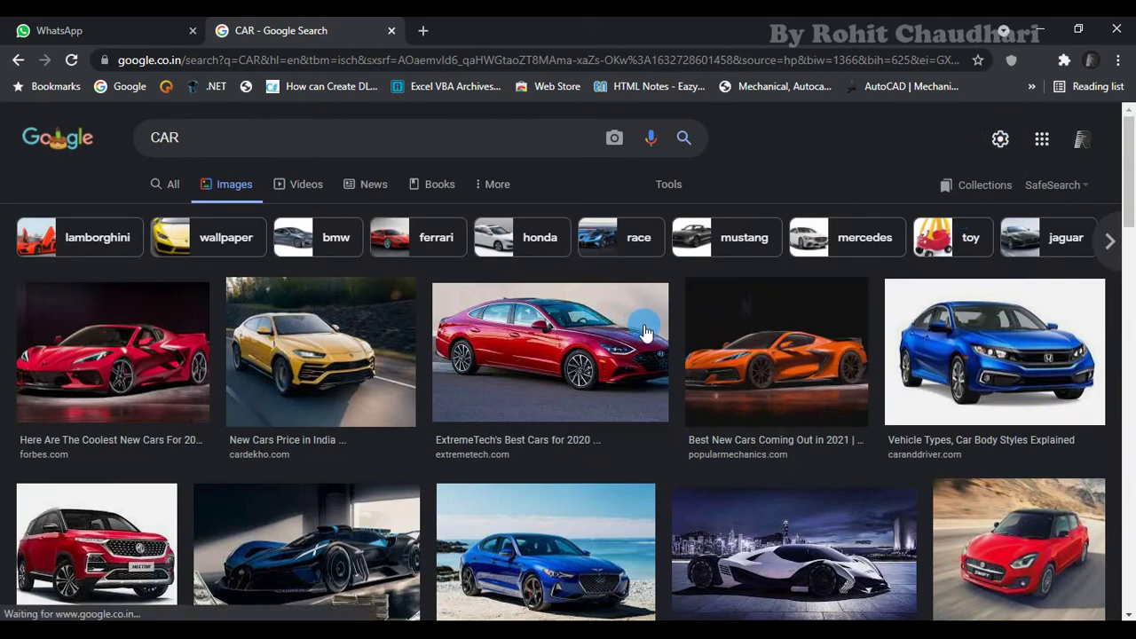
Preview the red Jaguar SUV result and open its jaguar.com source page in a new tab.
{"action": "scroll", "coordinate": [671, 453], "scroll_direction": "down", "scroll_amount": 2}
{"action": "scroll", "coordinate": [670, 454], "scroll_direction": "down", "scroll_amount": 1}
{"action": "scroll", "coordinate": [668, 443], "scroll_direction": "down", "scroll_amount": 2}
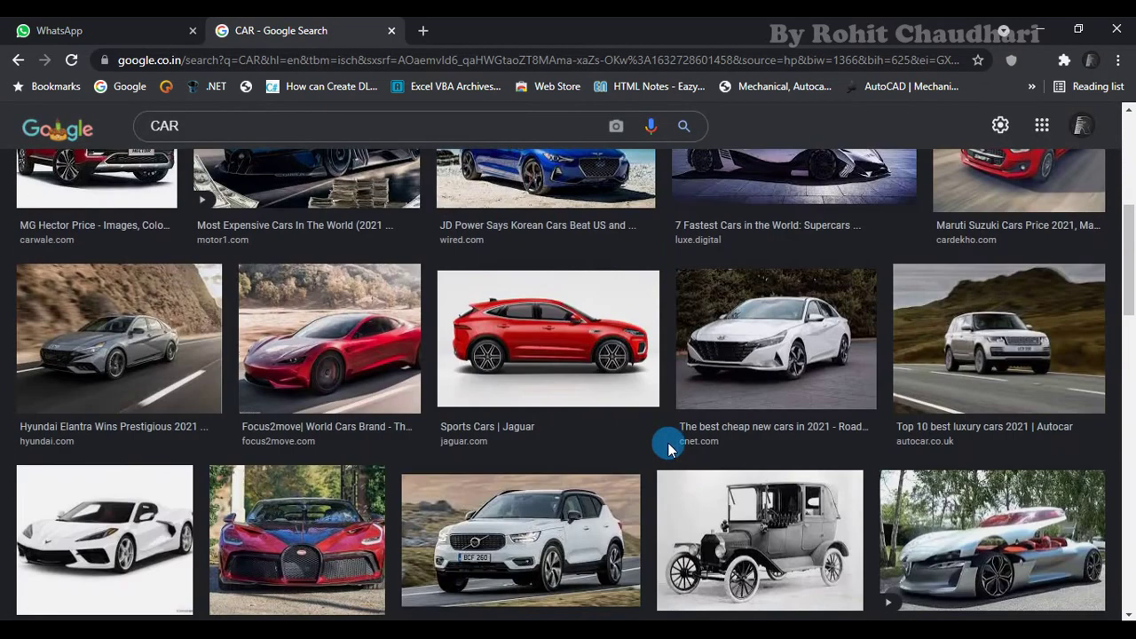
{"action": "left_click", "coordinate": [584, 345]}
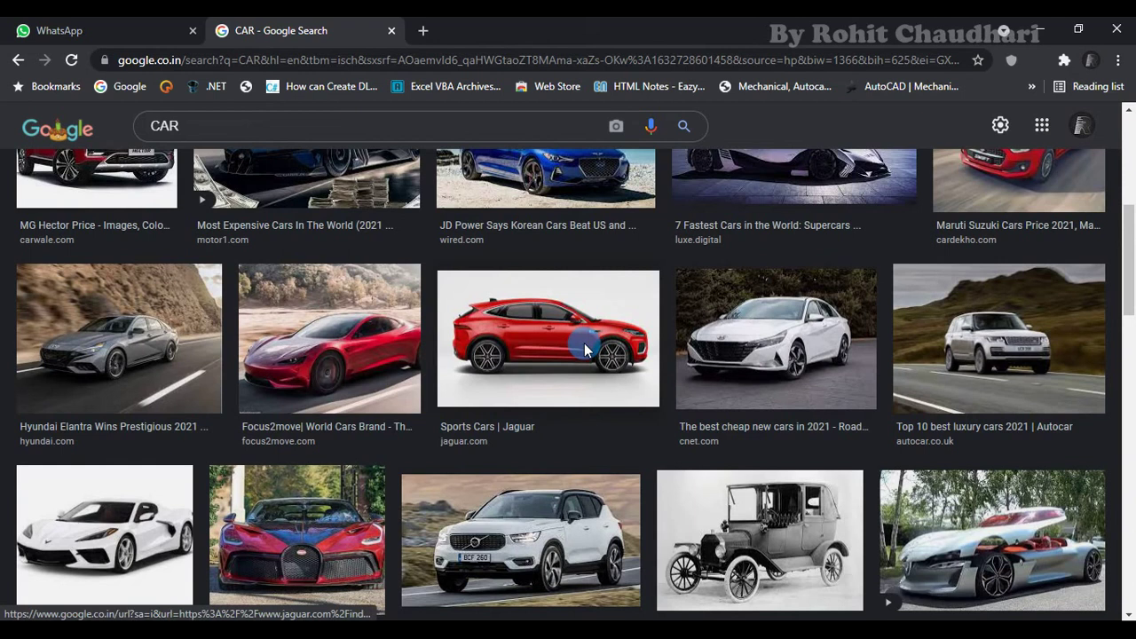
{"action": "left_click", "coordinate": [832, 292]}
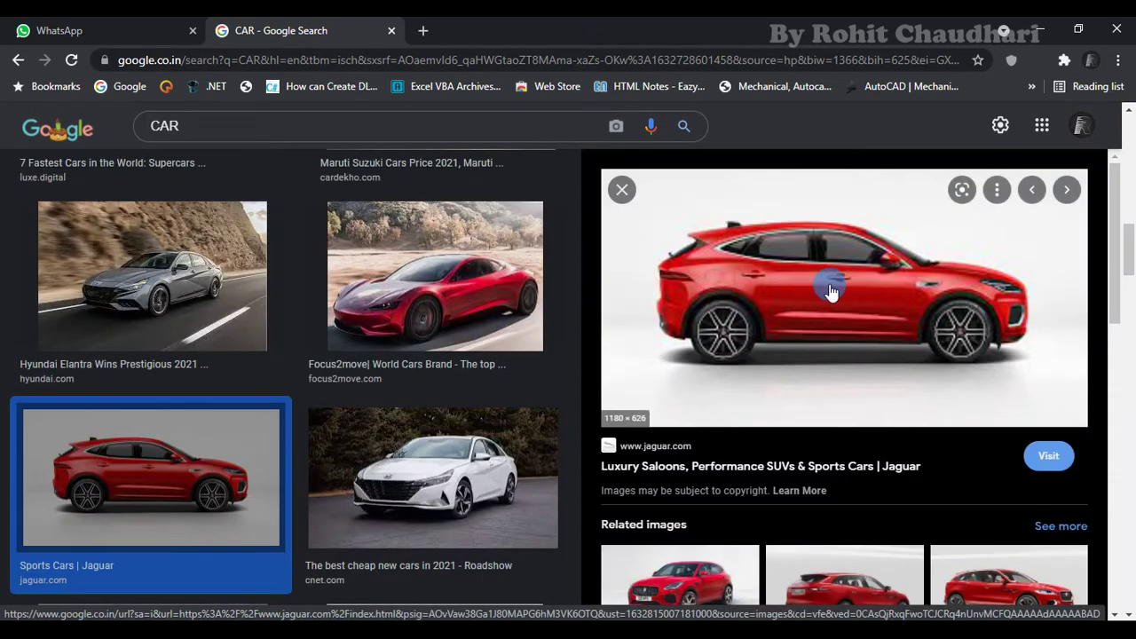
{"action": "left_click", "coordinate": [831, 292]}
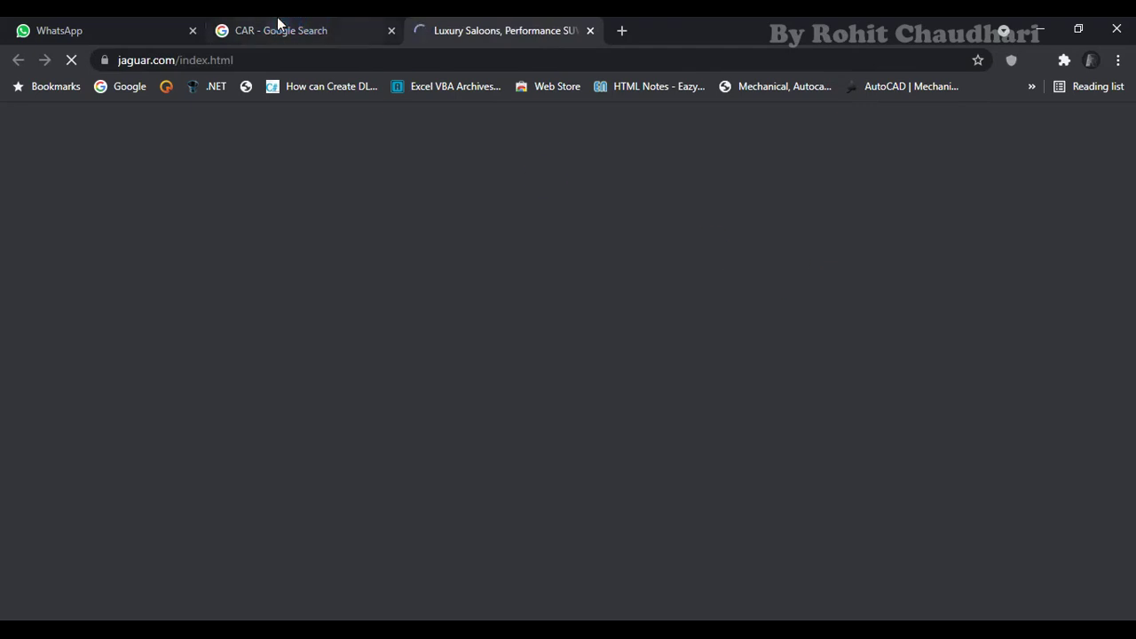
Switch between the car search results and the loading Jaguar website tab.
{"action": "left_click", "coordinate": [279, 27]}
{"action": "left_click", "coordinate": [810, 298]}
{"action": "scroll", "coordinate": [806, 293], "scroll_direction": "down", "scroll_amount": 5}
{"action": "scroll", "coordinate": [806, 293], "scroll_direction": "up", "scroll_amount": 5}
{"action": "left_click", "coordinate": [539, 27]}
{"action": "left_click", "coordinate": [507, 454]}
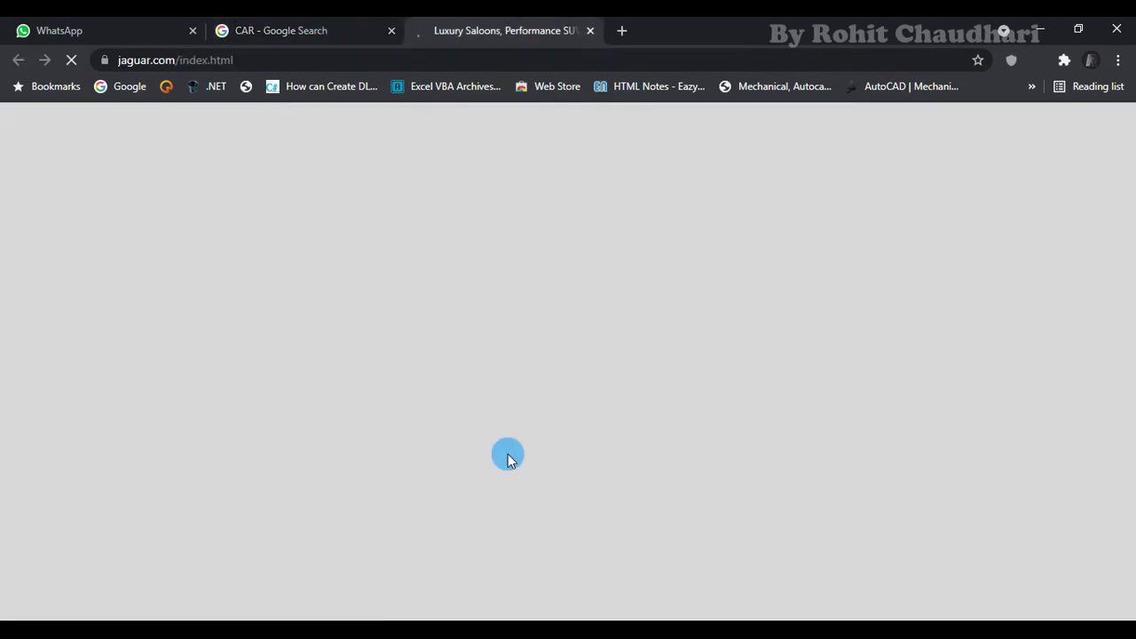
{"action": "left_click", "coordinate": [273, 25]}
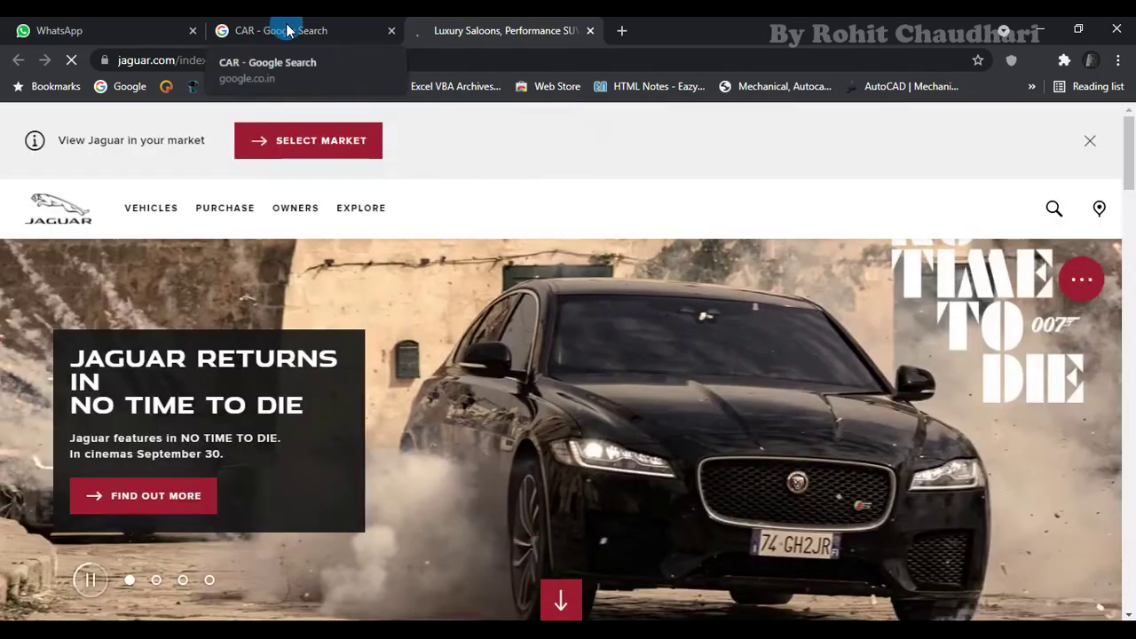
Return to the car results and bring up options for the red Jaguar SUV preview.
{"action": "left_click", "coordinate": [287, 31]}
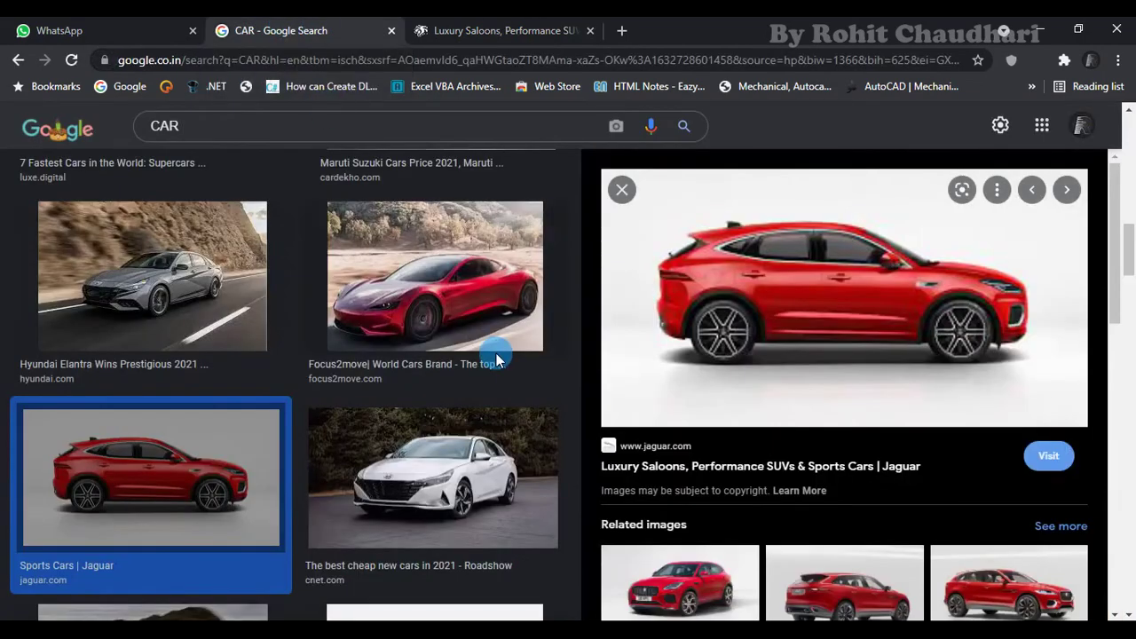
{"action": "scroll", "coordinate": [496, 359], "scroll_direction": "down", "scroll_amount": 3}
{"action": "scroll", "coordinate": [494, 355], "scroll_direction": "down", "scroll_amount": 2}
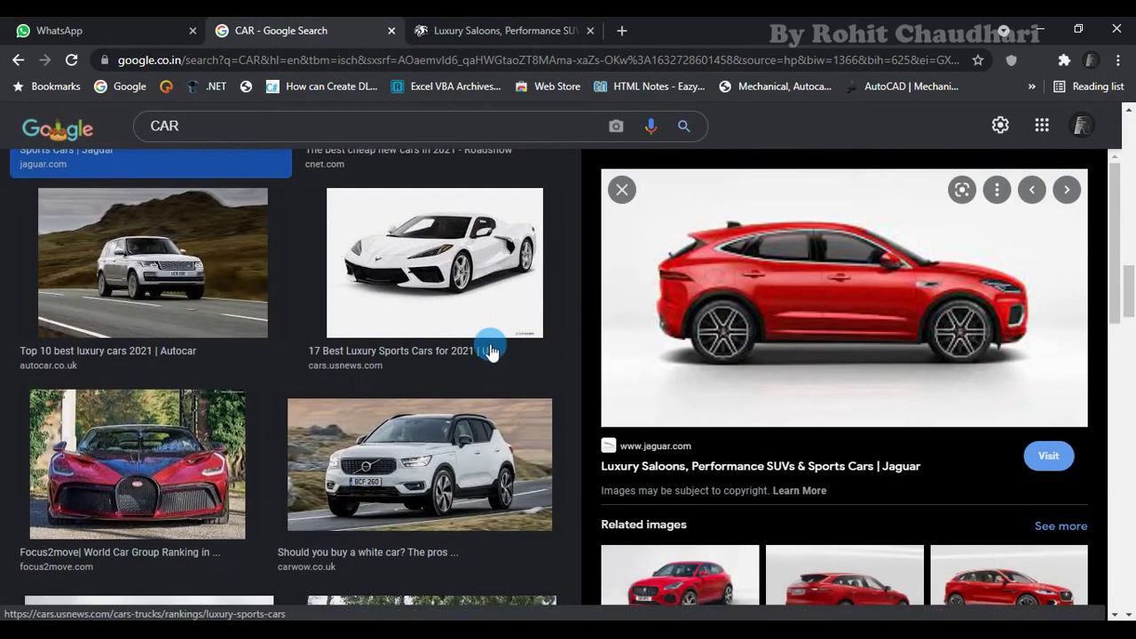
{"action": "scroll", "coordinate": [488, 338], "scroll_direction": "down", "scroll_amount": 5}
{"action": "scroll", "coordinate": [487, 338], "scroll_direction": "down", "scroll_amount": 2}
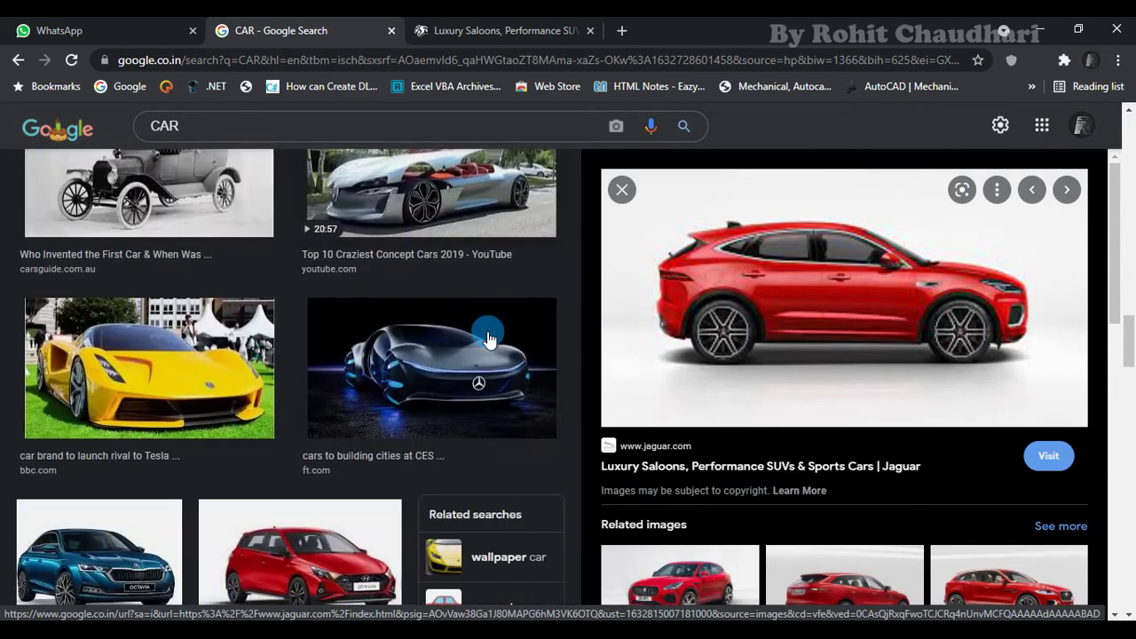
{"action": "scroll", "coordinate": [487, 337], "scroll_direction": "down", "scroll_amount": 4}
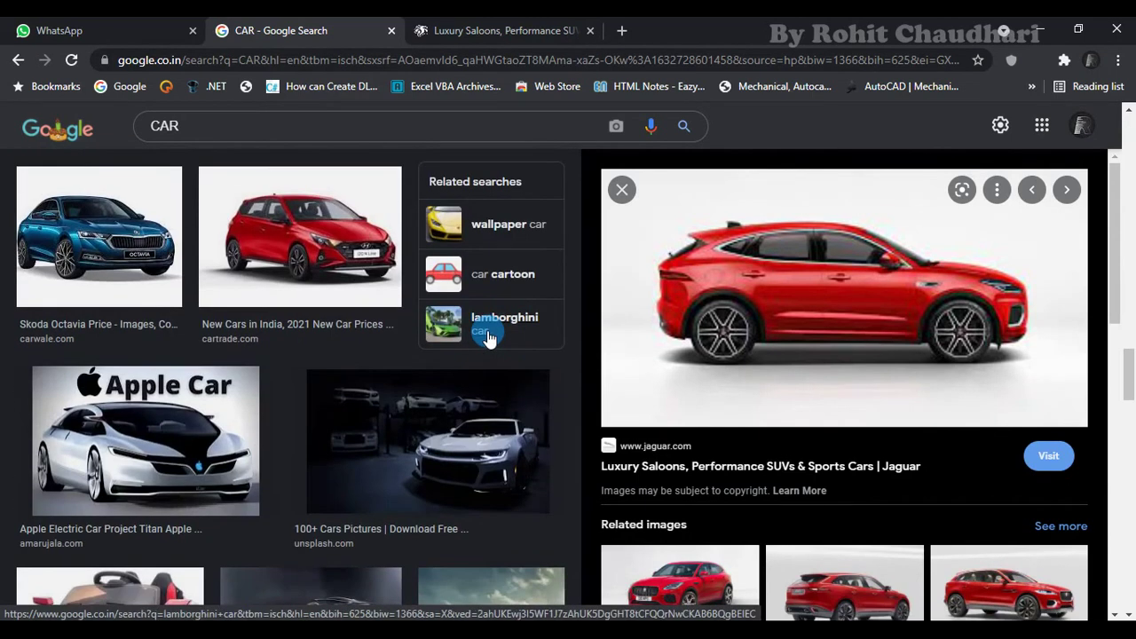
{"action": "scroll", "coordinate": [488, 329], "scroll_direction": "down", "scroll_amount": 3}
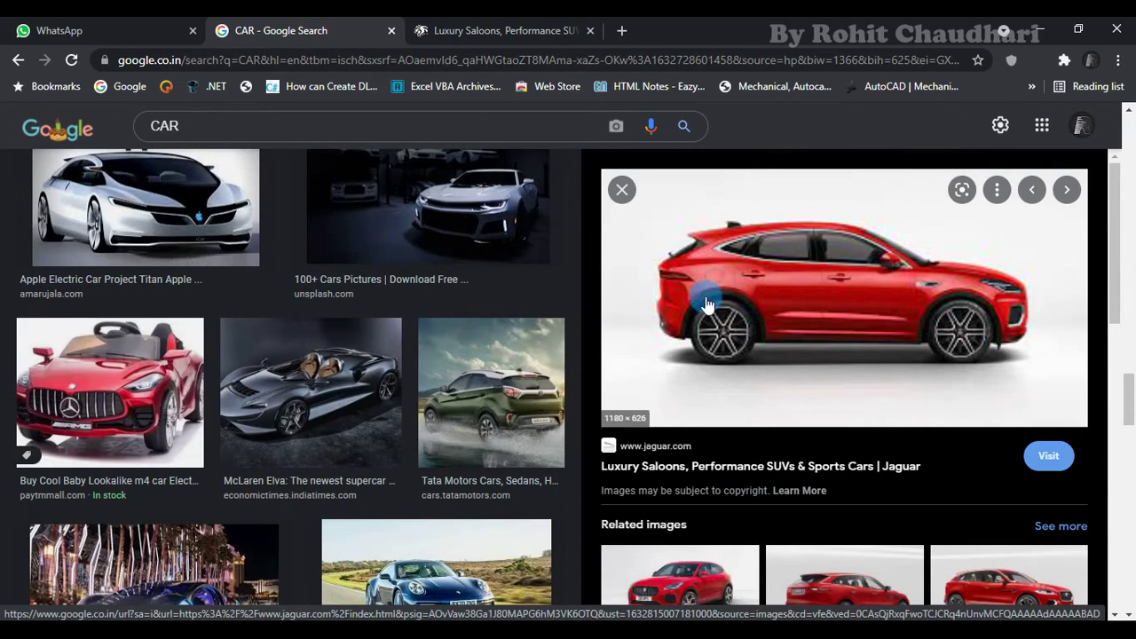
{"action": "right_click", "coordinate": [751, 303]}
Save the red Jaguar SUV image as download.jfif into Downloads > ps.
{"action": "left_click", "coordinate": [819, 474]}
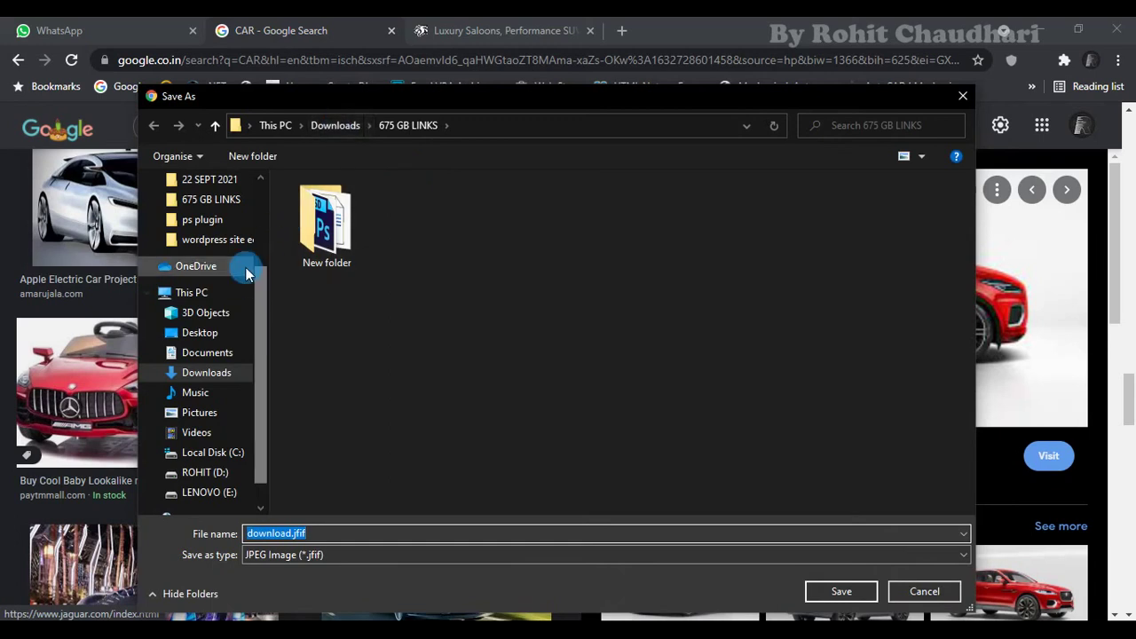
{"action": "left_click_drag", "start_coordinate": [256, 296], "coordinate": [261, 237]}
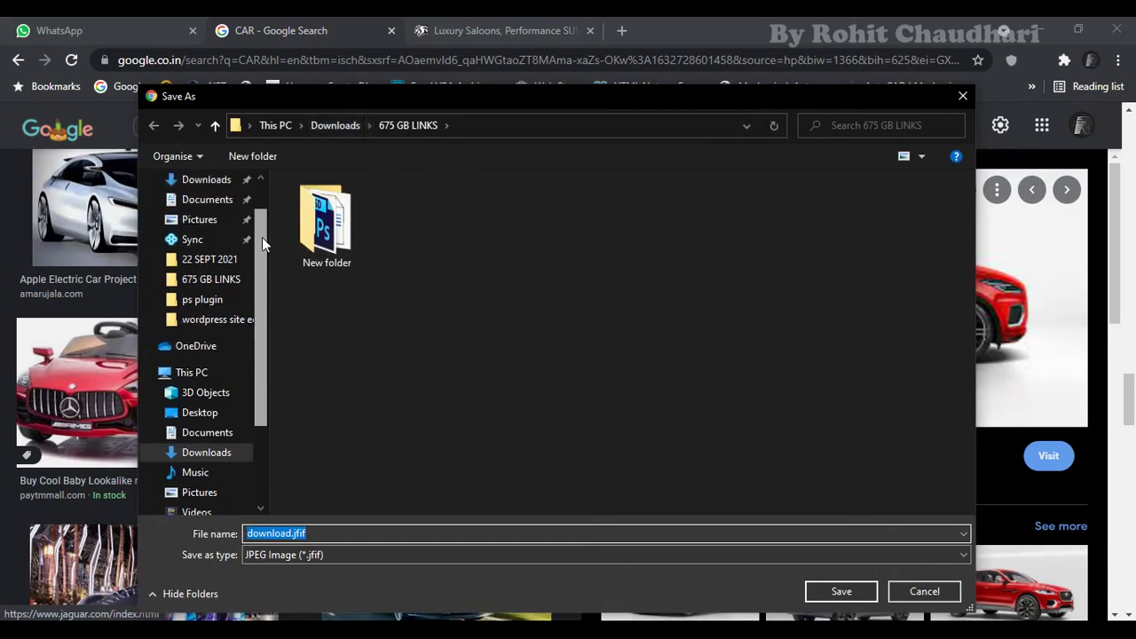
{"action": "left_click", "coordinate": [207, 179]}
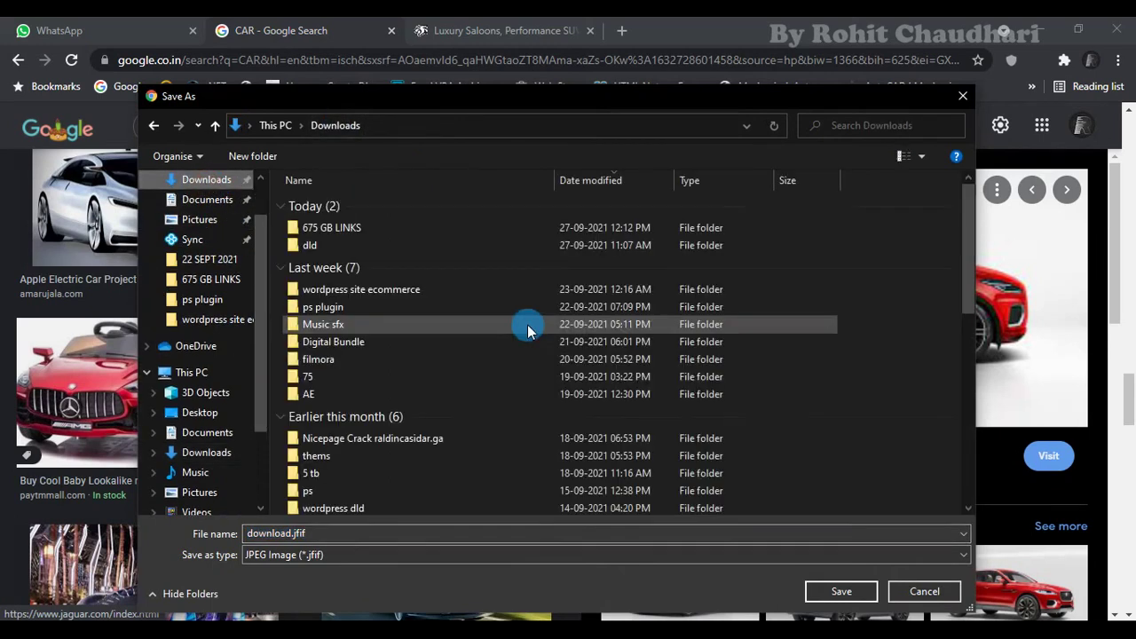
{"action": "scroll", "coordinate": [450, 365], "scroll_direction": "down", "scroll_amount": 5}
{"action": "scroll", "coordinate": [367, 279], "scroll_direction": "up", "scroll_amount": 3}
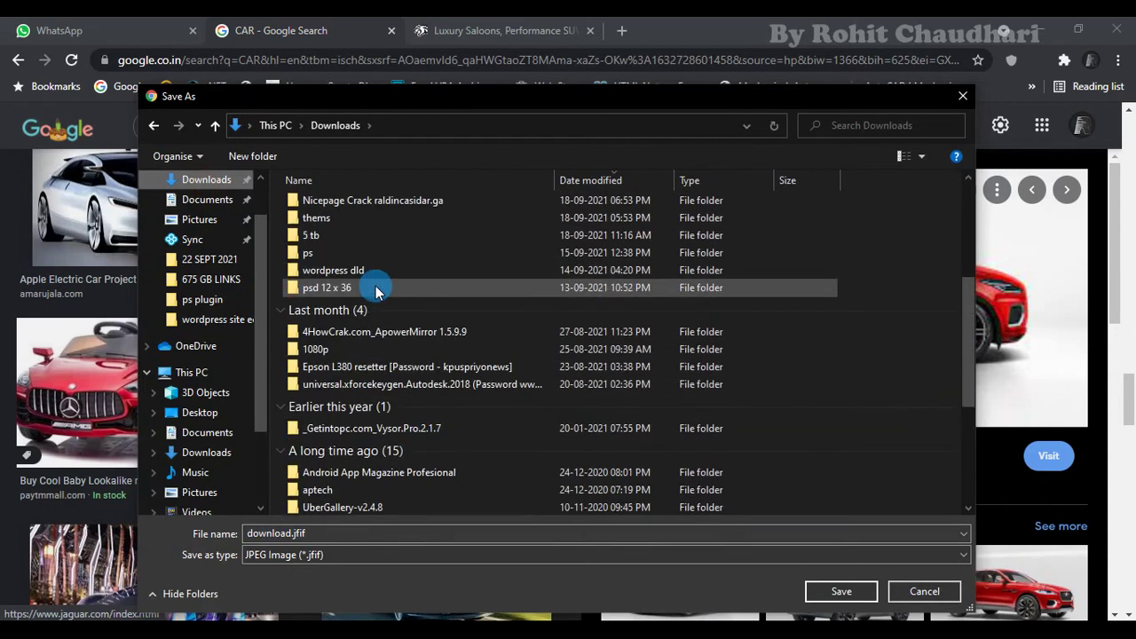
{"action": "double_click", "coordinate": [360, 248]}
{"action": "left_click", "coordinate": [844, 591]}
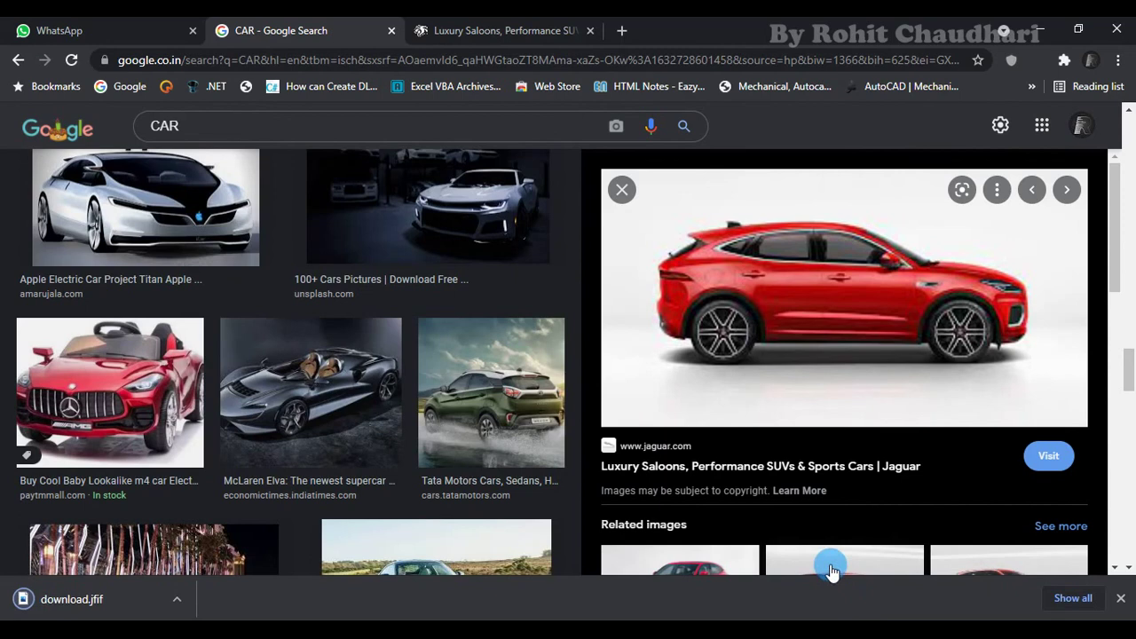
{"action": "scroll", "coordinate": [451, 399], "scroll_direction": "down", "scroll_amount": 3}
Dismiss the Jaguar site's location request and close the Jaguar website tab.
{"action": "scroll", "coordinate": [451, 395], "scroll_direction": "down", "scroll_amount": 4}
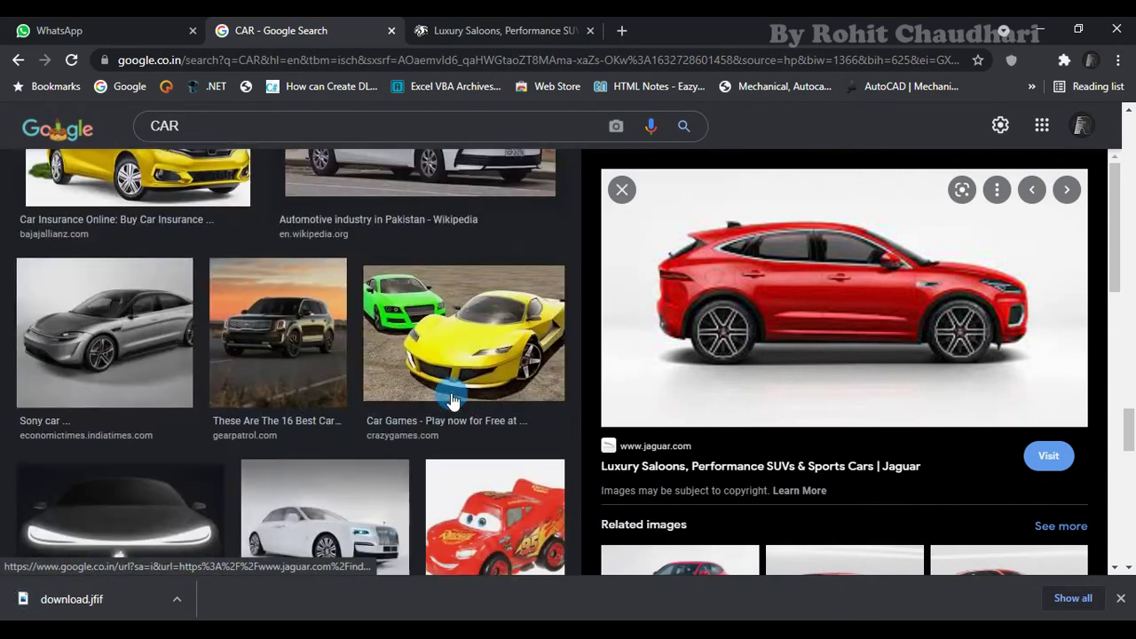
{"action": "scroll", "coordinate": [448, 394], "scroll_direction": "down", "scroll_amount": 2}
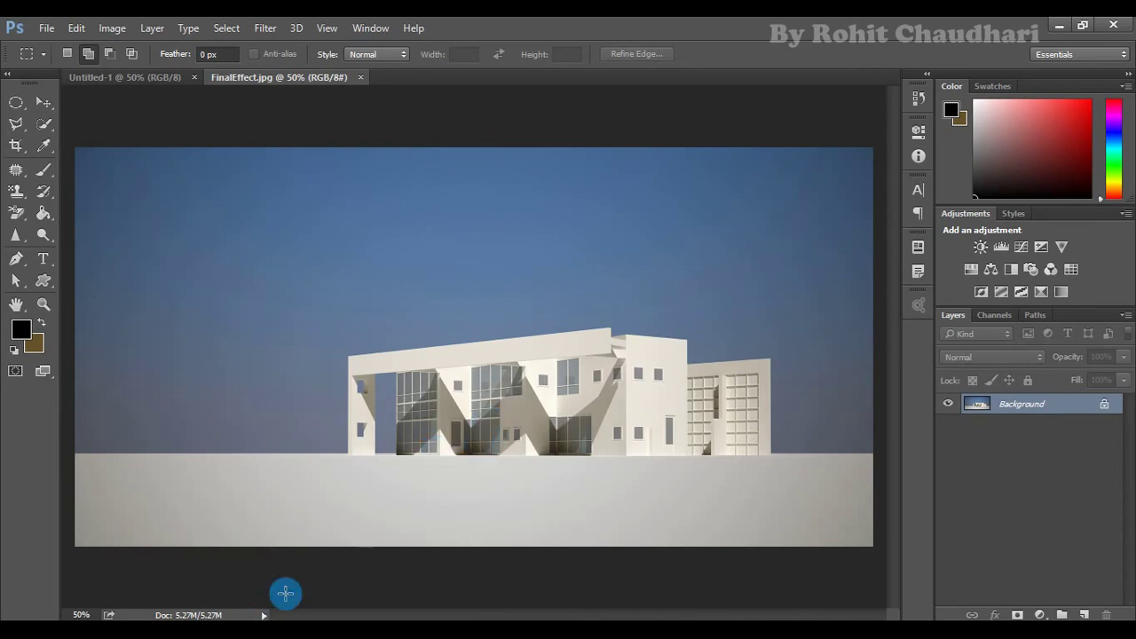
{"action": "left_click", "coordinate": [242, 596]}
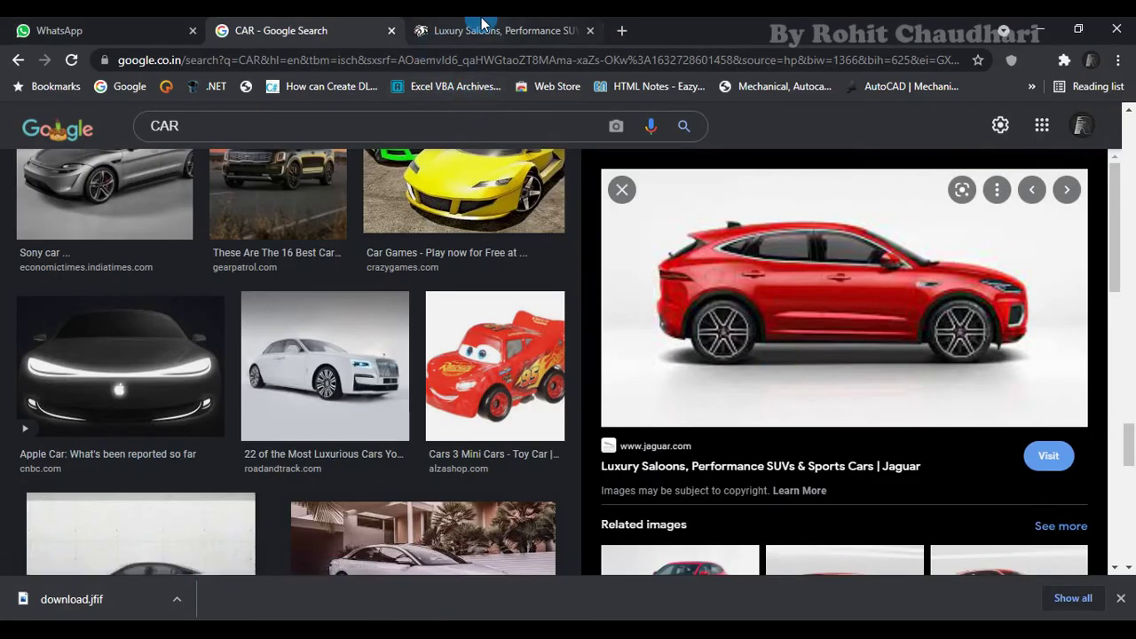
{"action": "left_click", "coordinate": [479, 29]}
{"action": "left_click", "coordinate": [316, 153]}
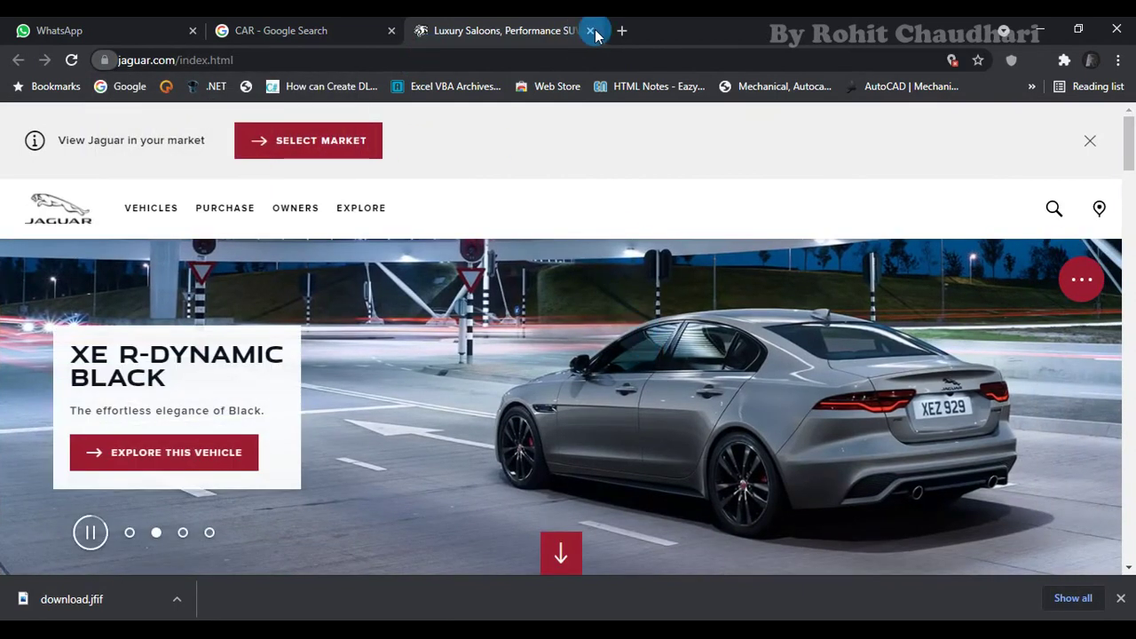
{"action": "left_click", "coordinate": [591, 31]}
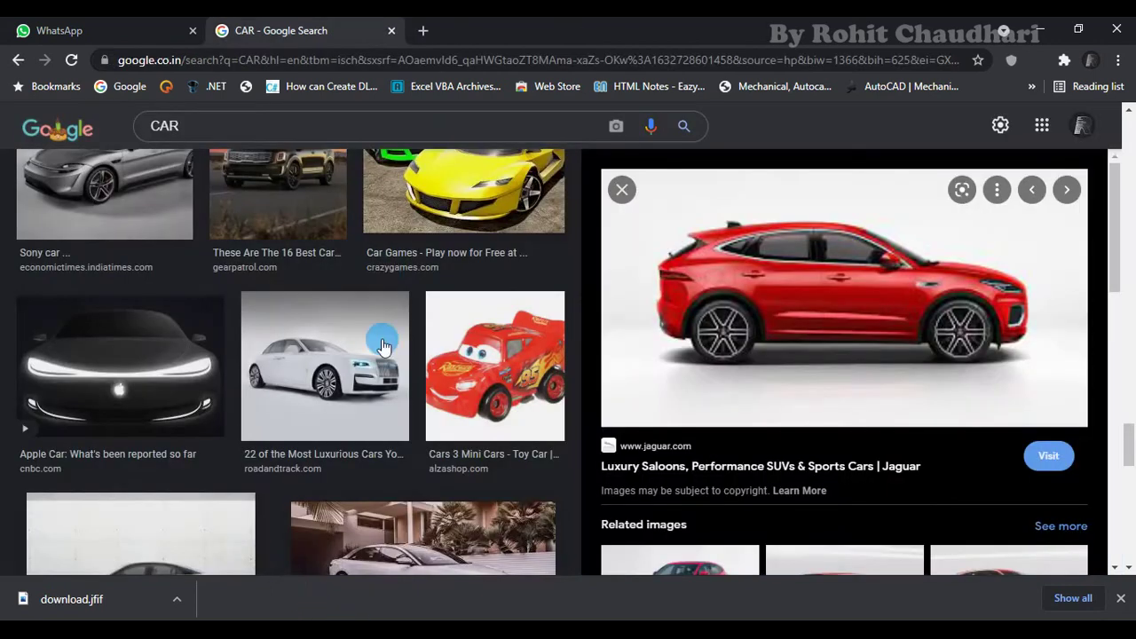
Preview the Jaguar San Diego transparent red SUV image (600 × 247) and bring up its options.
{"action": "scroll", "coordinate": [585, 410], "scroll_direction": "down", "scroll_amount": 5}
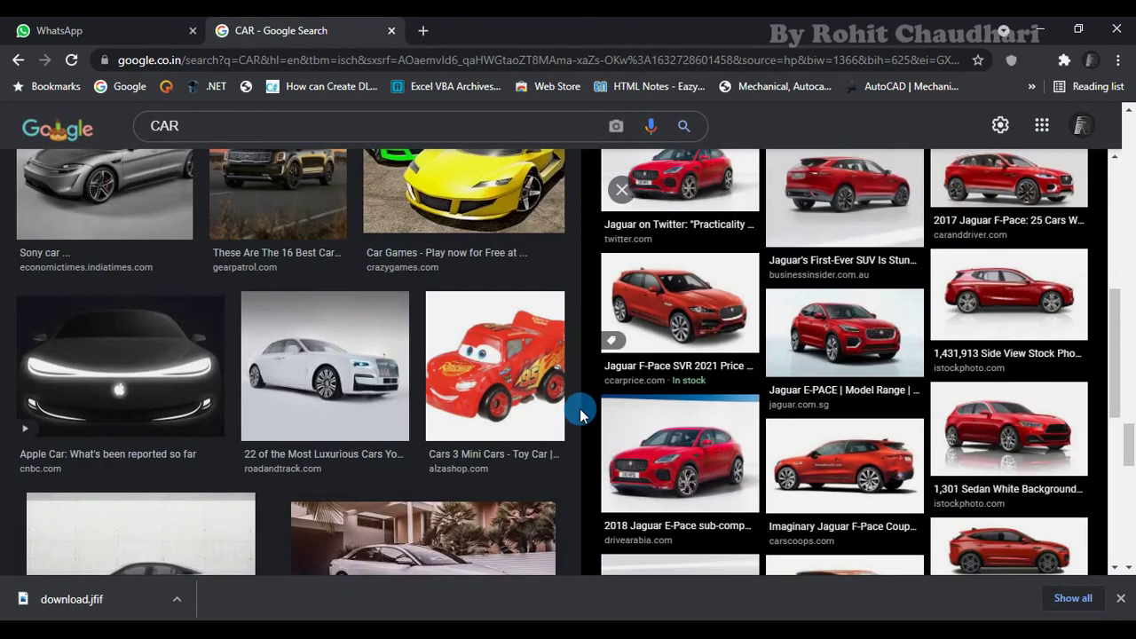
{"action": "scroll", "coordinate": [914, 355], "scroll_direction": "down", "scroll_amount": 1}
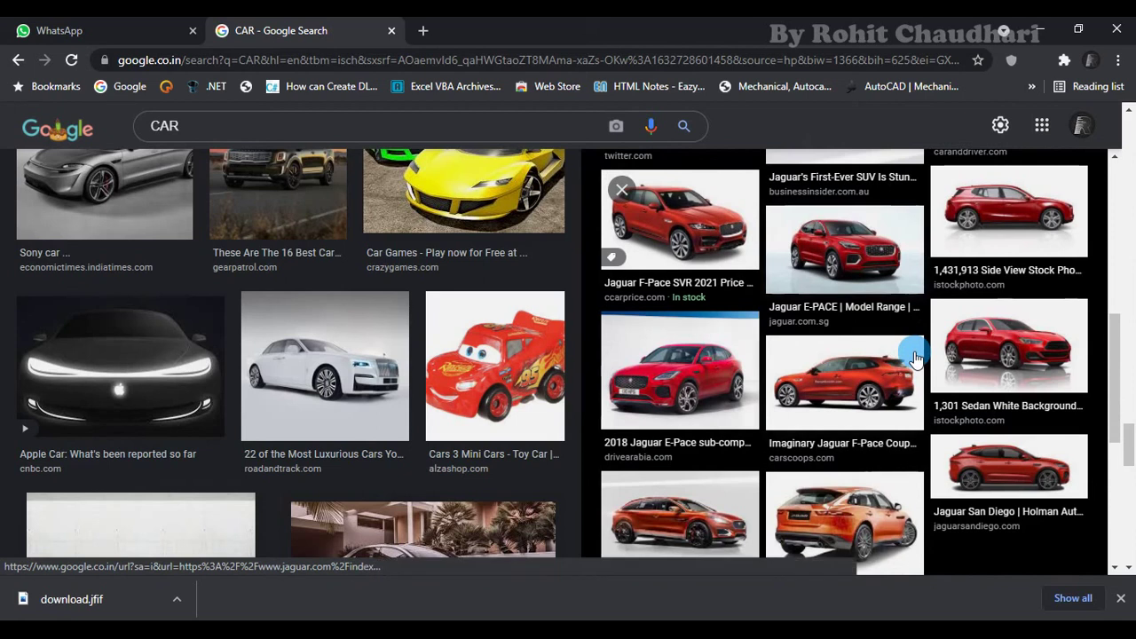
{"action": "scroll", "coordinate": [914, 357], "scroll_direction": "down", "scroll_amount": 2}
{"action": "left_click", "coordinate": [986, 302]}
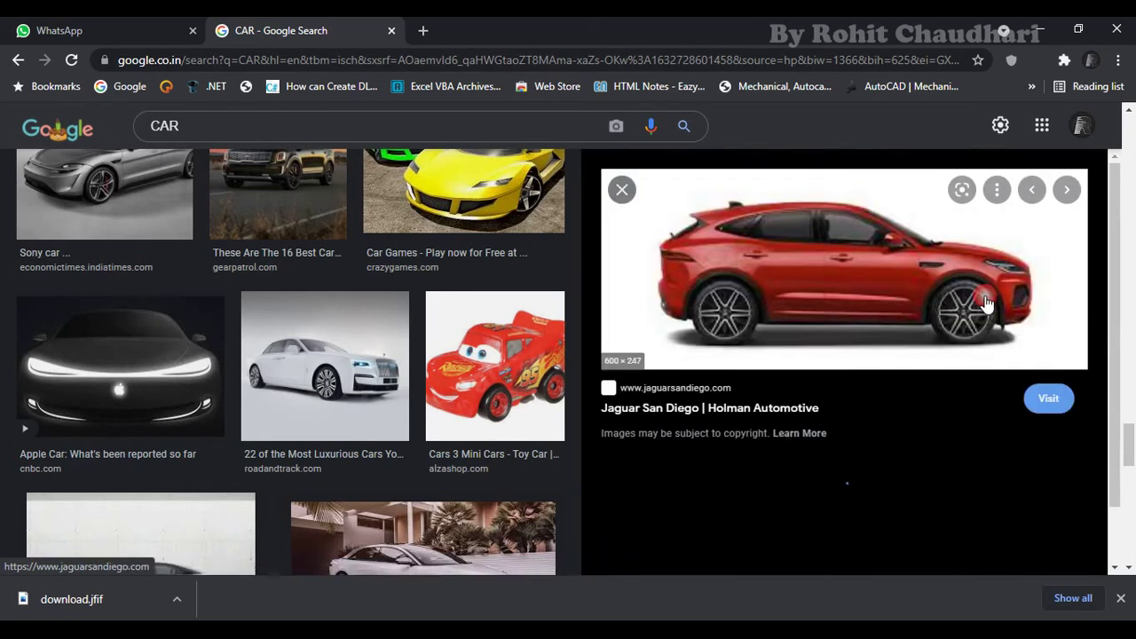
{"action": "right_click", "coordinate": [778, 262]}
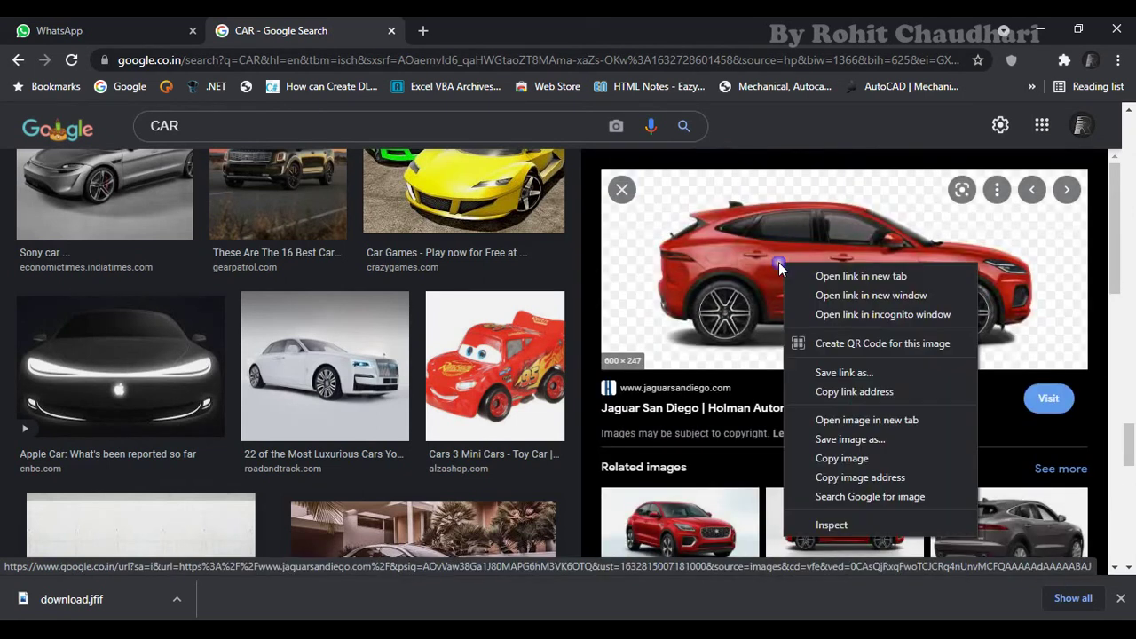
Save the transparent Jaguar image as e-pace.png in Downloads > ps.
{"action": "left_click", "coordinate": [862, 442]}
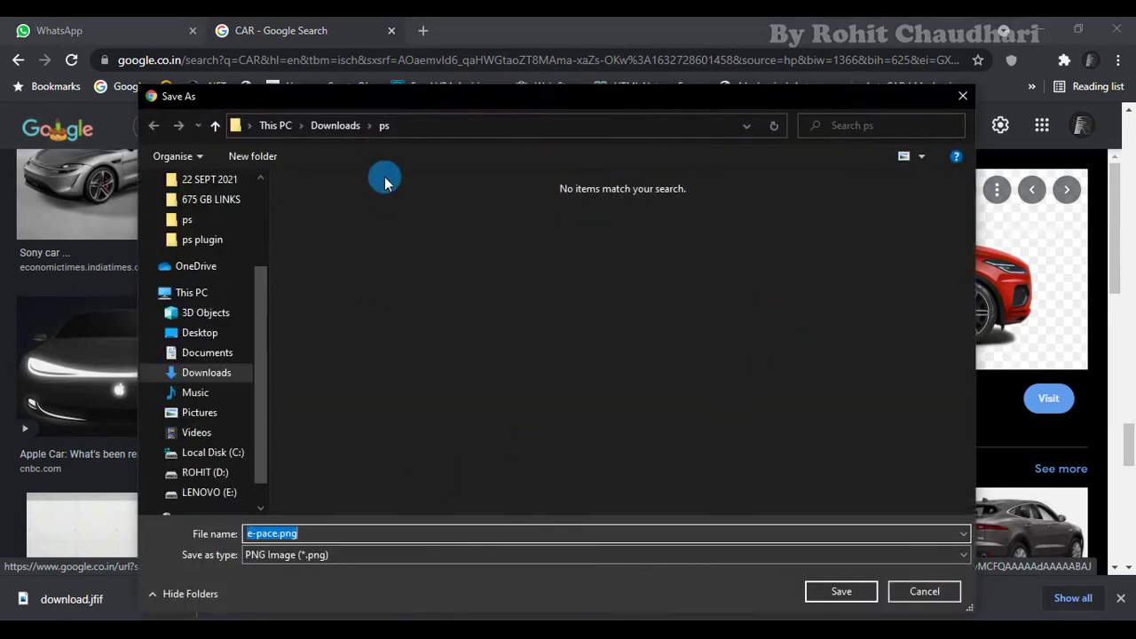
{"action": "left_click", "coordinate": [838, 591]}
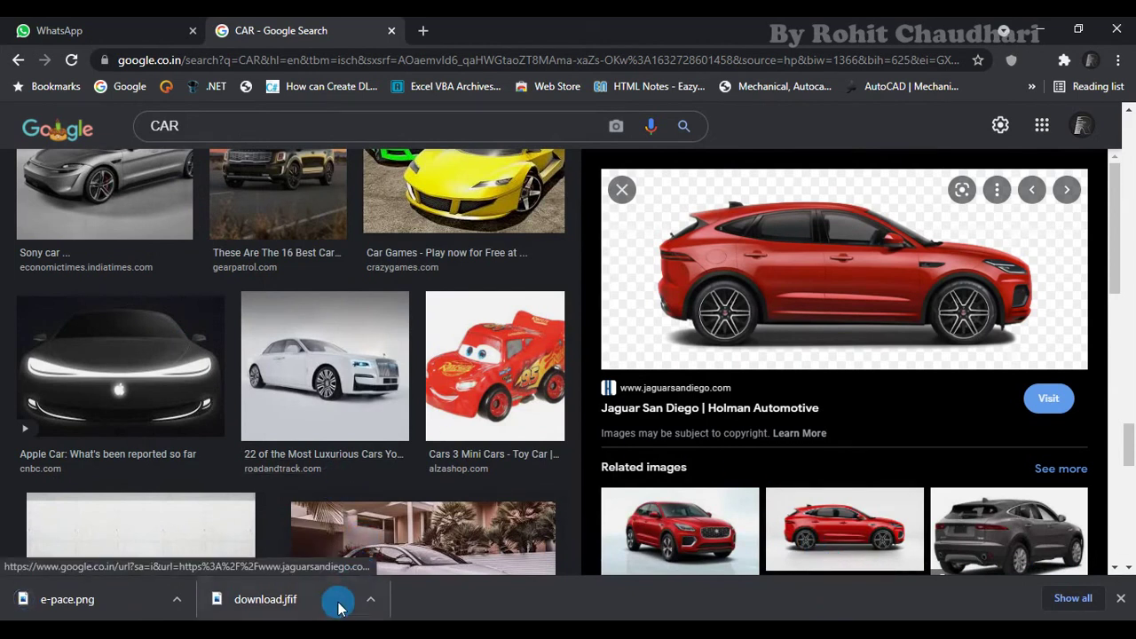
{"action": "mouse_move", "coordinate": [224, 604]}
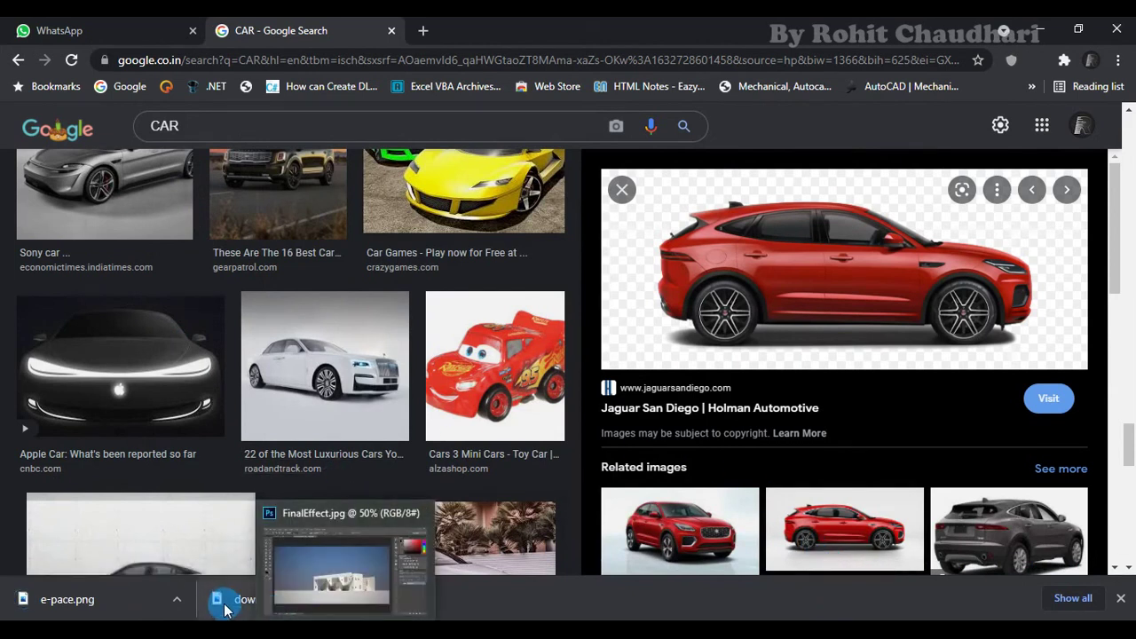
In Photoshop's FinalEffect.jpg, place e-pace.png as an embedded image.
{"action": "left_click", "coordinate": [258, 620]}
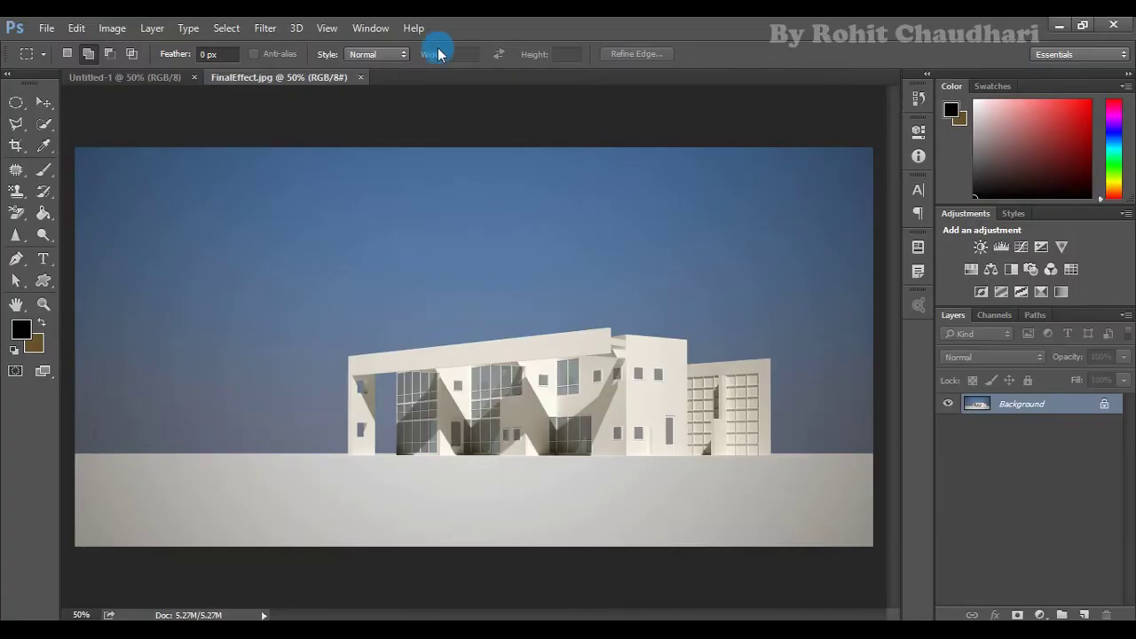
{"action": "left_click", "coordinate": [310, 622]}
{"action": "left_click", "coordinate": [346, 620]}
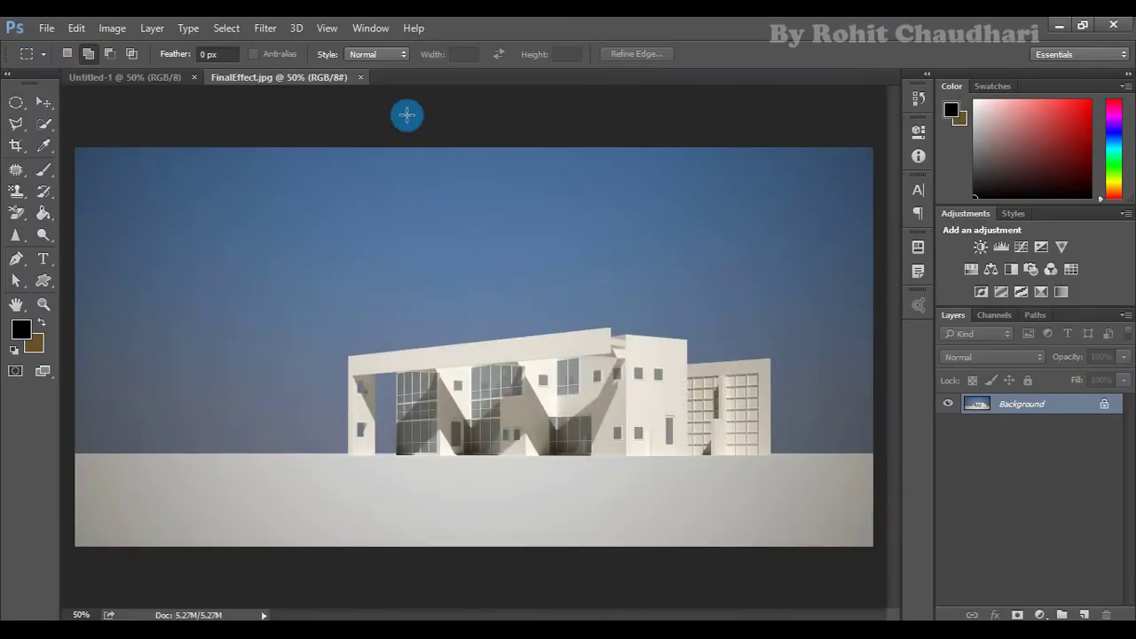
{"action": "left_click", "coordinate": [160, 76]}
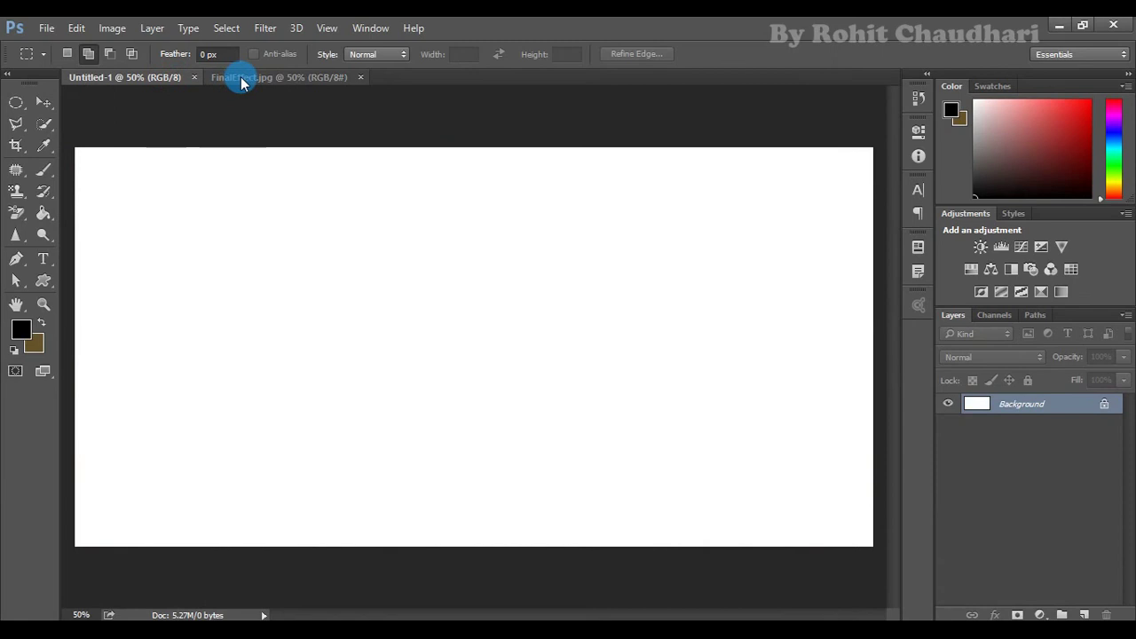
{"action": "left_click", "coordinate": [240, 78]}
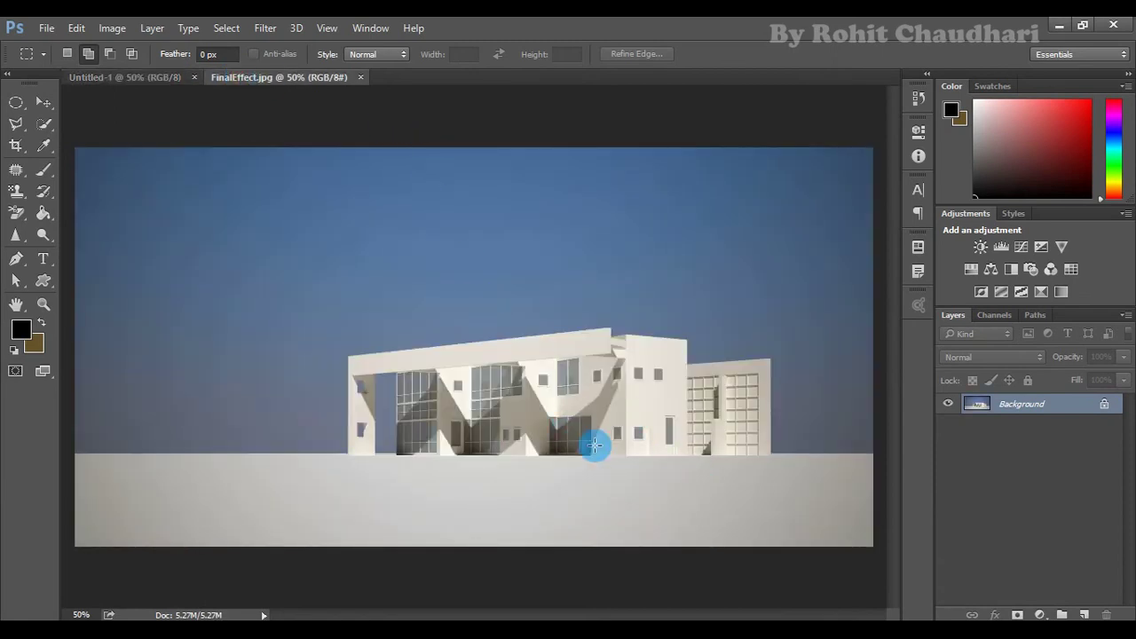
{"action": "left_click", "coordinate": [46, 27]}
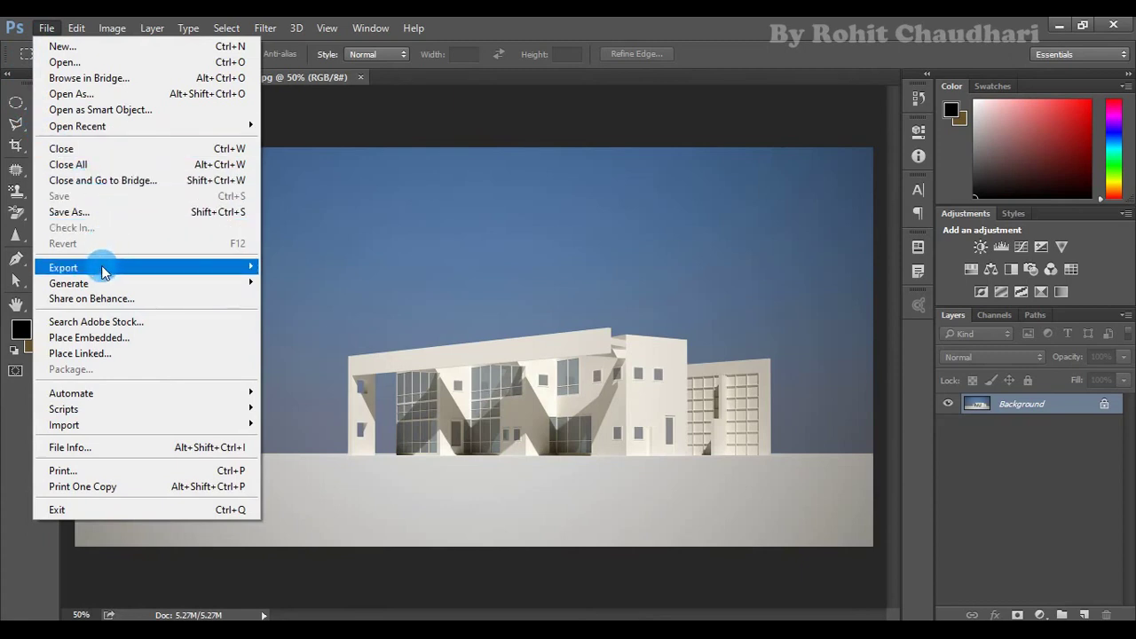
{"action": "left_click", "coordinate": [131, 337]}
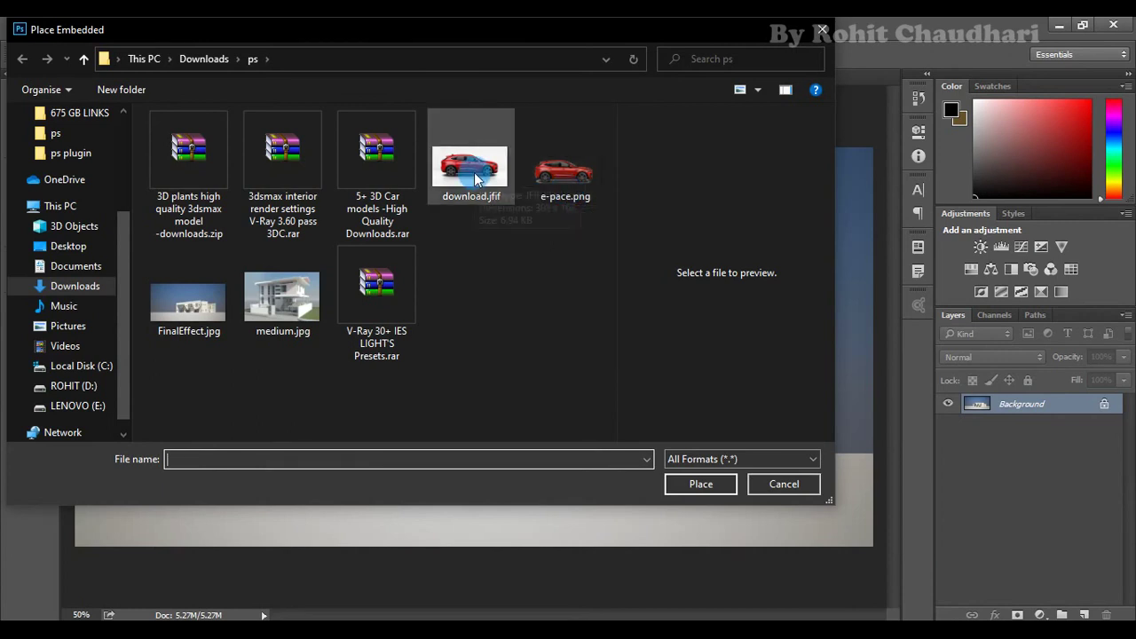
{"action": "left_click", "coordinate": [575, 175]}
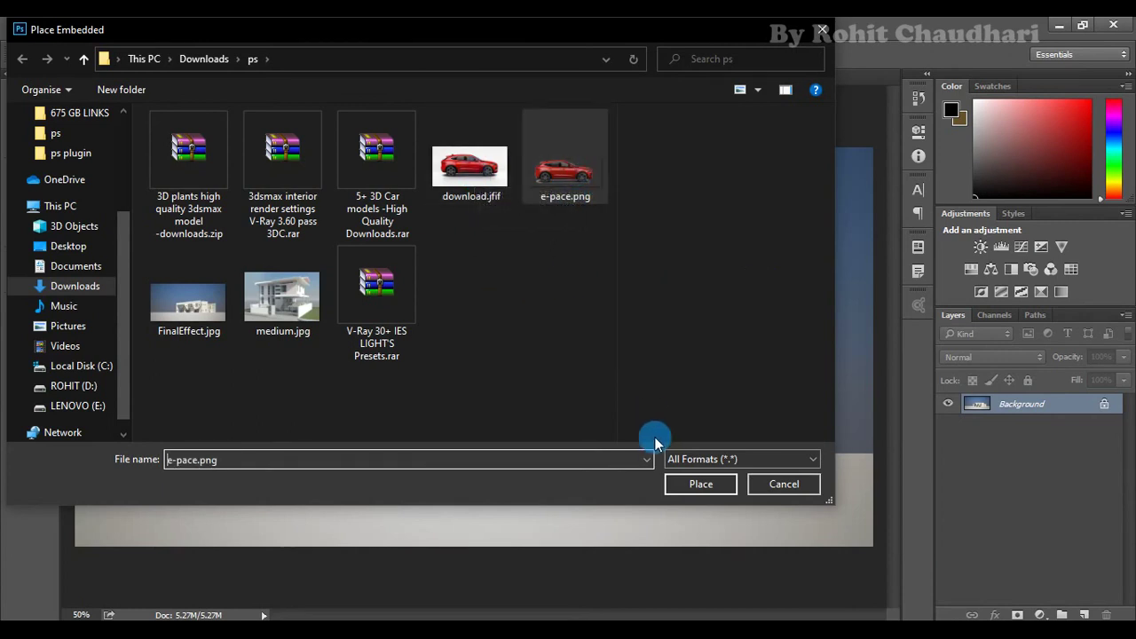
{"action": "left_click", "coordinate": [702, 483]}
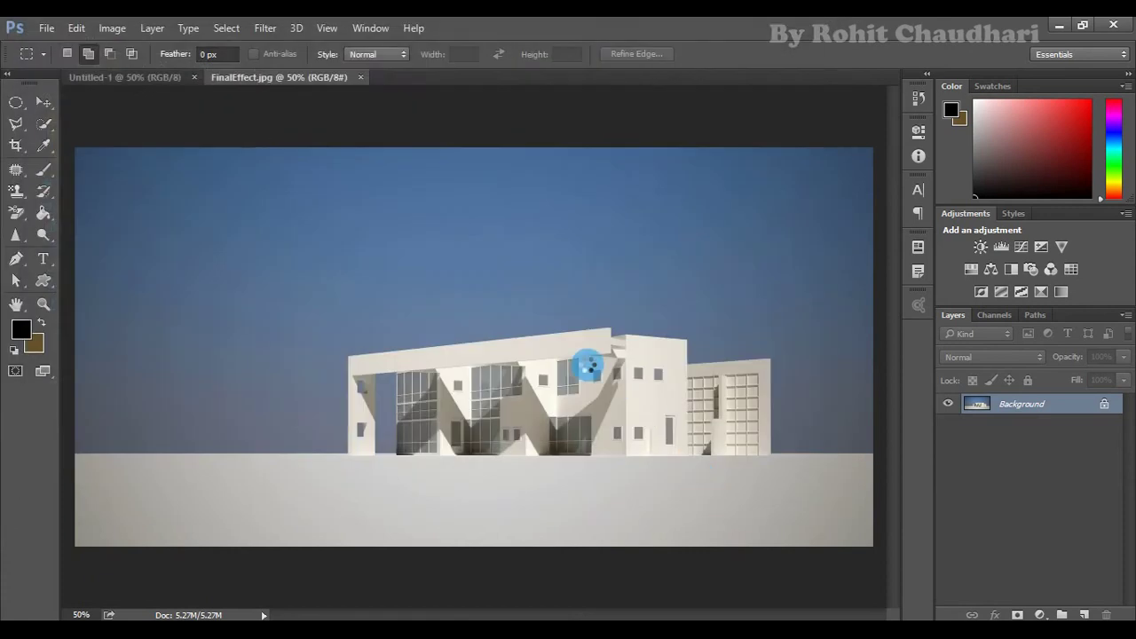
Move the placed Jaguar onto the ground, scale it to about 37%, and commit.
{"action": "mouse_move", "coordinate": [583, 367]}
{"action": "left_mouse_down"}
{"action": "mouse_move", "coordinate": [609, 272]}
{"action": "mouse_move", "coordinate": [636, 300]}
{"action": "left_mouse_up"}
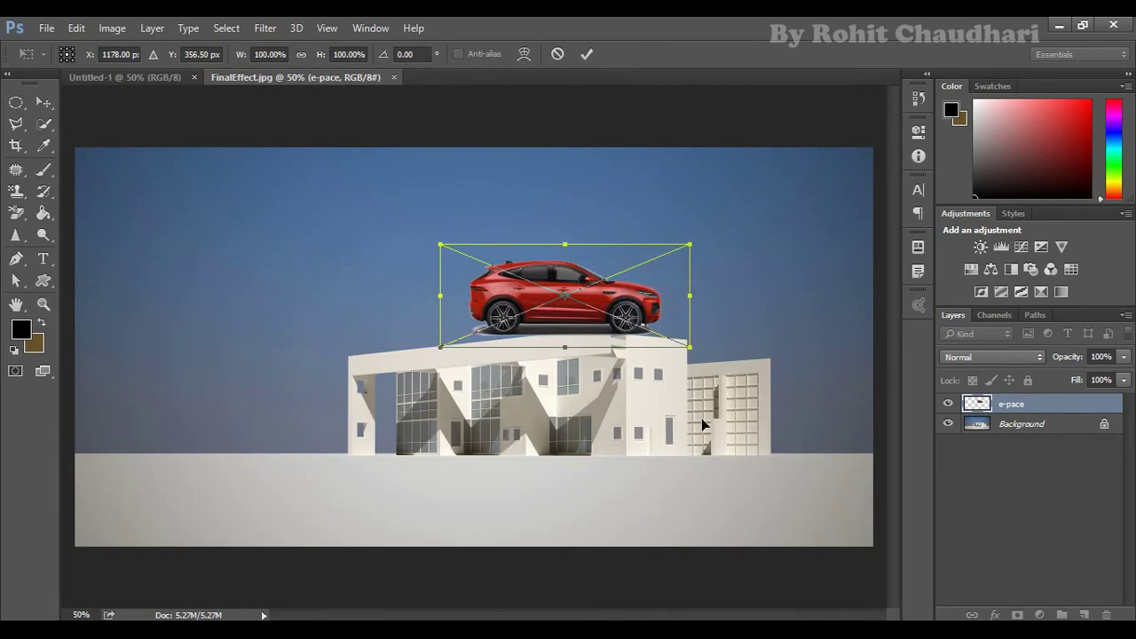
{"action": "left_click_drag", "start_coordinate": [698, 417], "coordinate": [781, 433]}
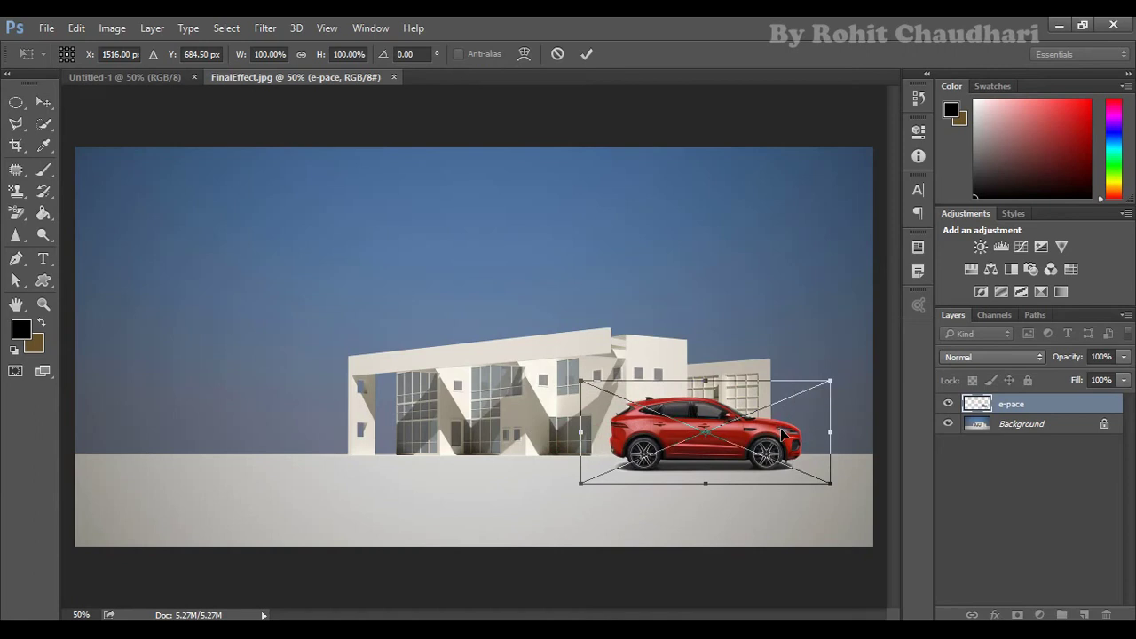
{"action": "left_click_drag", "start_coordinate": [831, 381], "coordinate": [665, 429]}
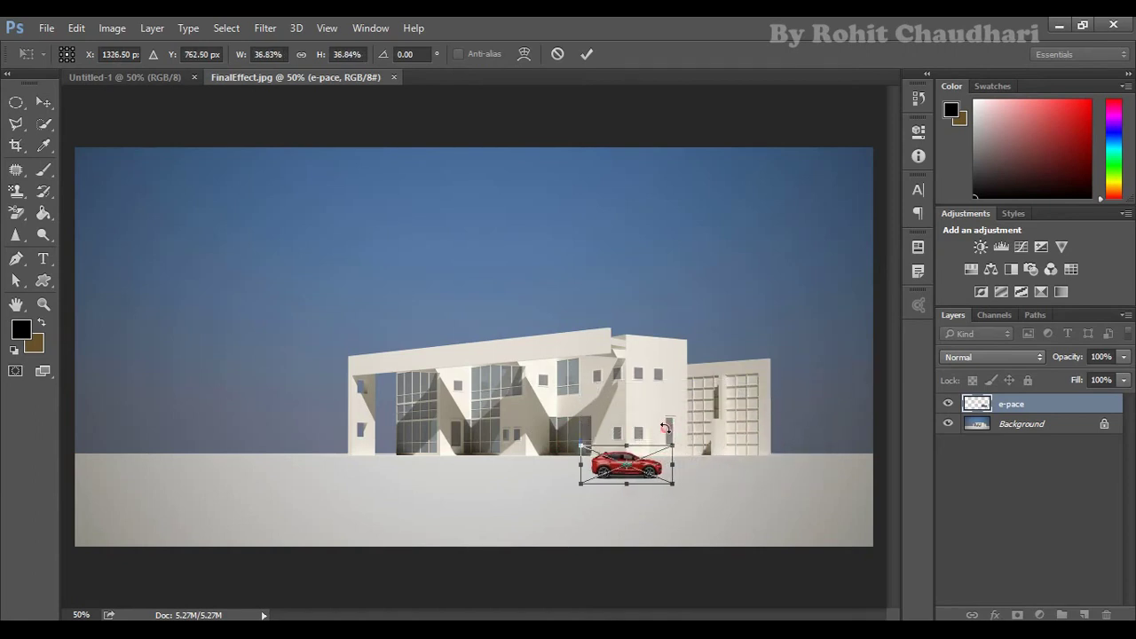
{"action": "left_click", "coordinate": [587, 54]}
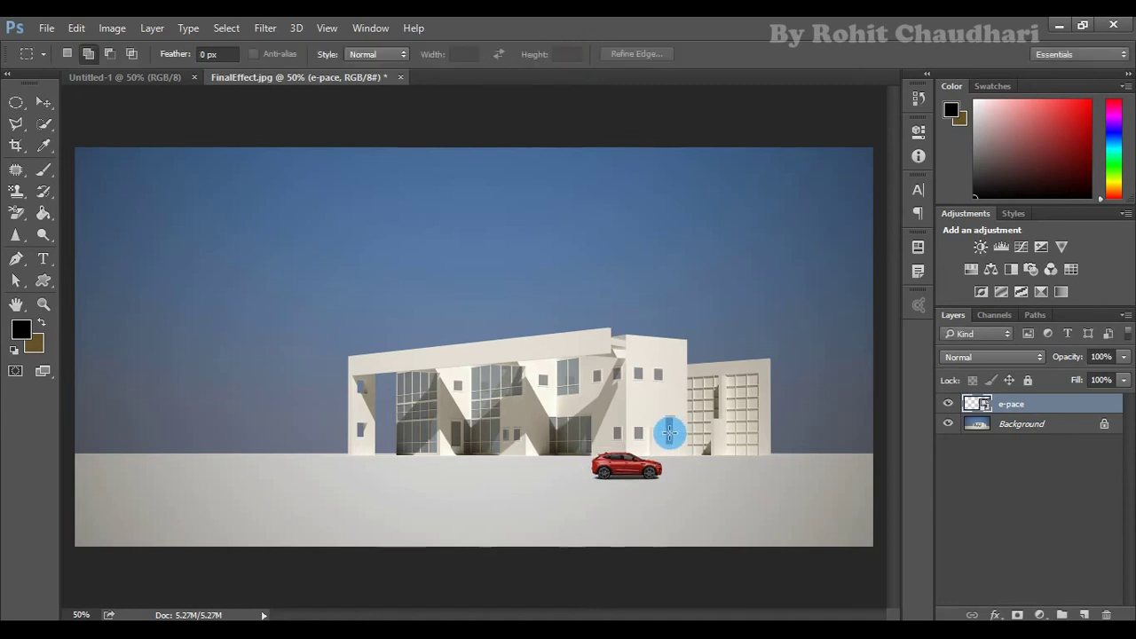
{"action": "scroll", "coordinate": [631, 482], "scroll_direction": "up", "scroll_amount": 3}
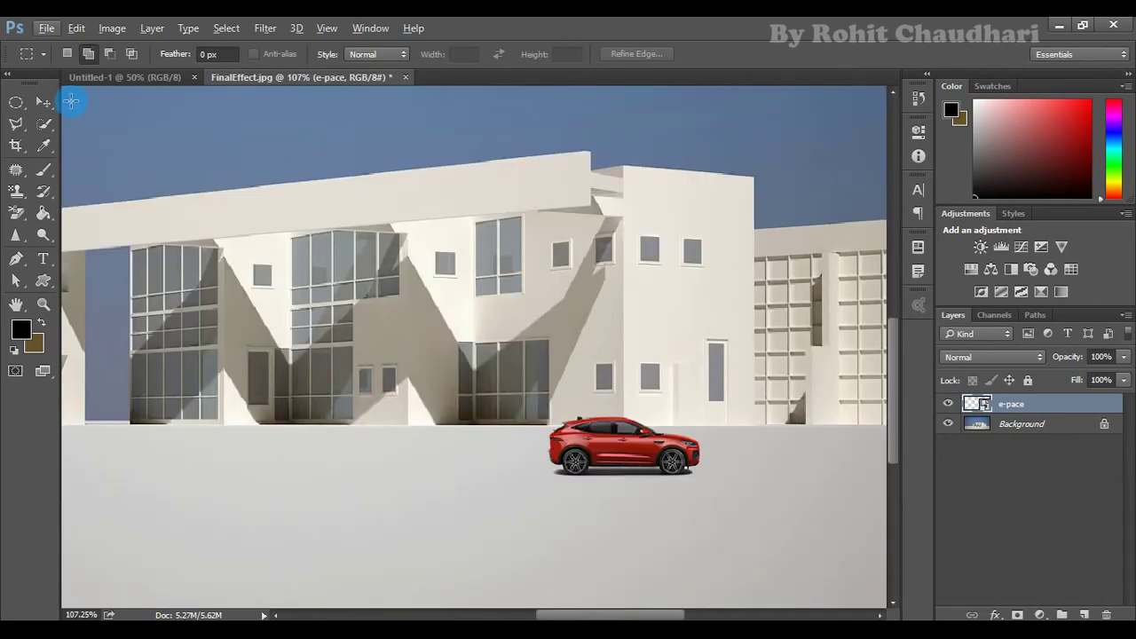
Drag the e-pace Jaguar layer left along the ground until it sits left of the white building.
{"action": "left_click", "coordinate": [48, 103]}
{"action": "left_click_drag", "start_coordinate": [642, 432], "coordinate": [734, 384]}
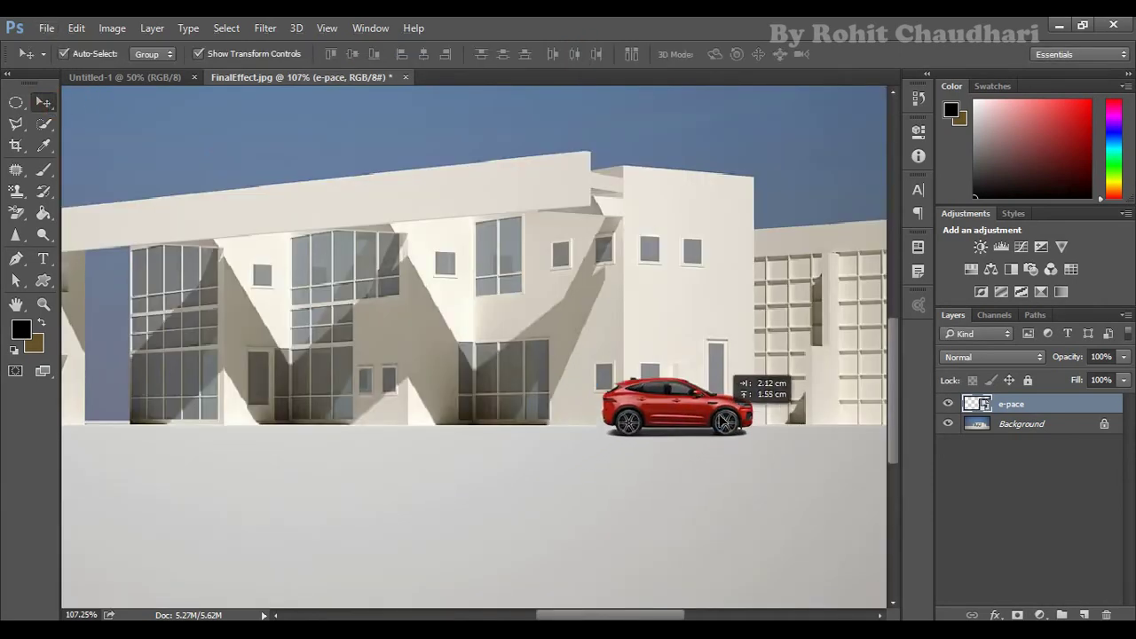
{"action": "left_click_drag", "start_coordinate": [765, 395], "coordinate": [479, 391]}
{"action": "scroll", "coordinate": [479, 391], "scroll_direction": "down", "scroll_amount": 1}
{"action": "scroll", "coordinate": [479, 388], "scroll_direction": "down", "scroll_amount": 2}
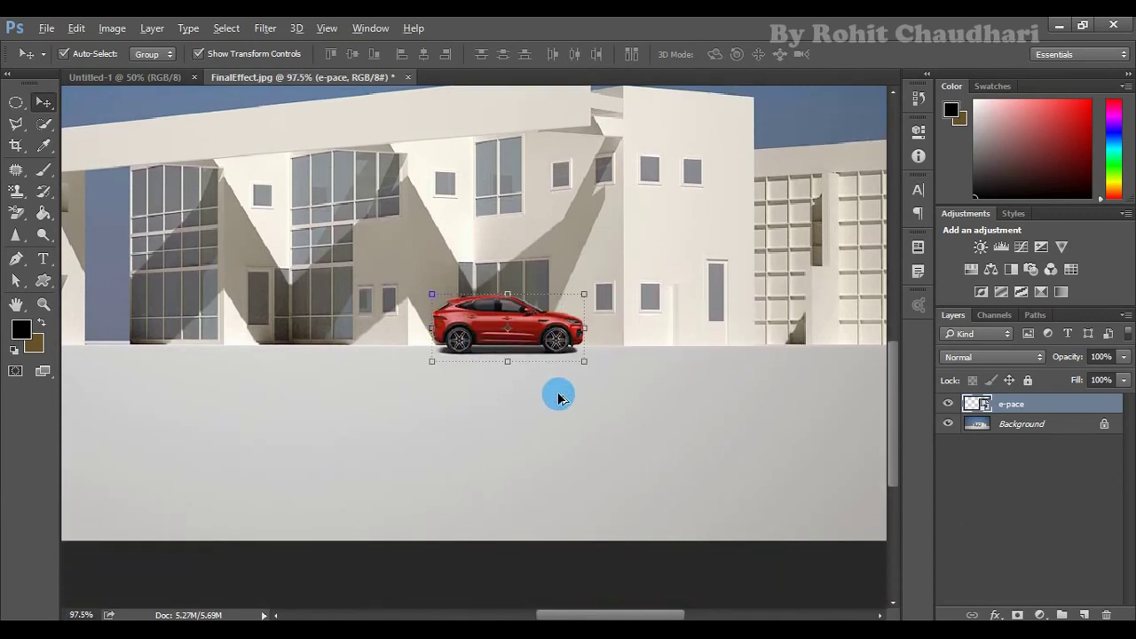
{"action": "scroll", "coordinate": [578, 405], "scroll_direction": "down", "scroll_amount": 2, "text": "alt"}
{"action": "scroll", "coordinate": [577, 406], "scroll_direction": "down", "scroll_amount": 2, "text": "alt"}
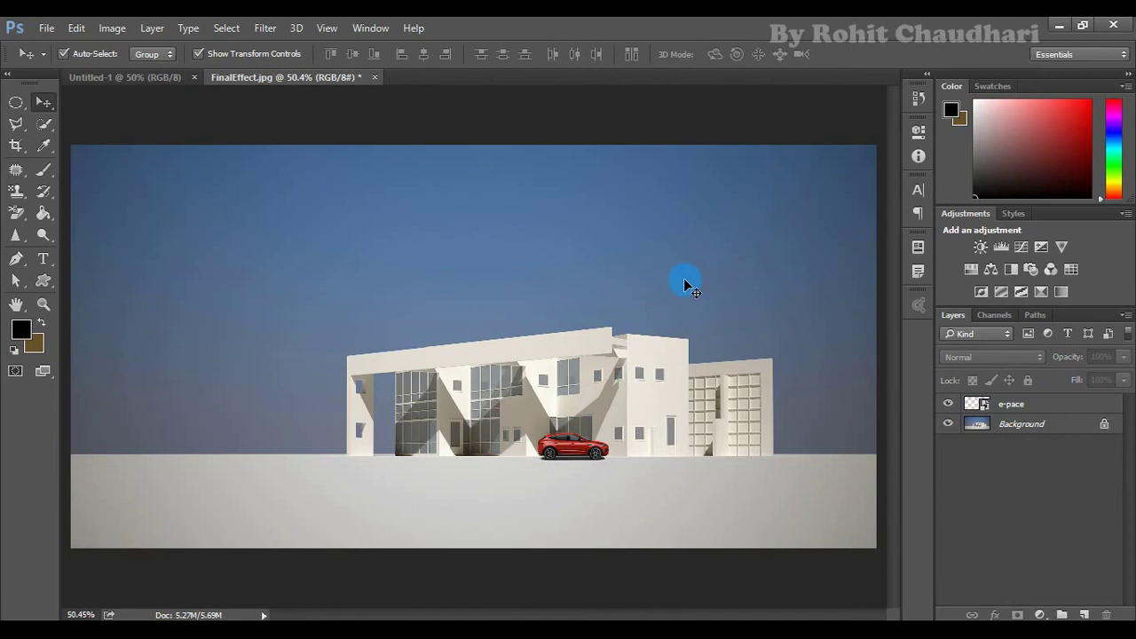
{"action": "left_click_drag", "start_coordinate": [532, 449], "coordinate": [525, 453]}
{"action": "left_click", "coordinate": [526, 454]}
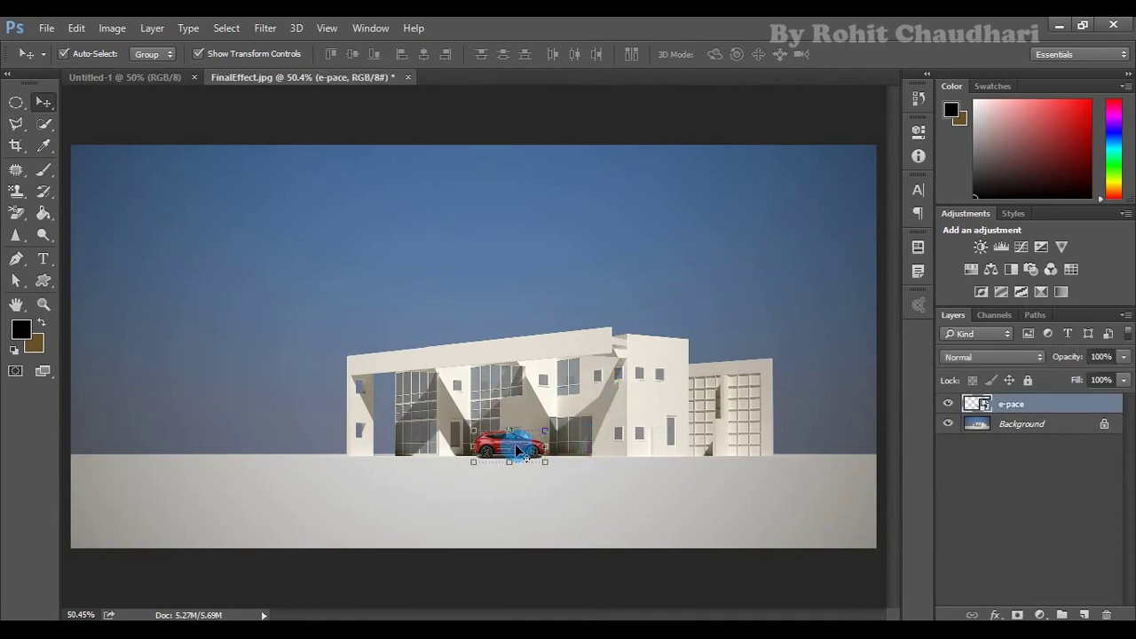
{"action": "left_click_drag", "start_coordinate": [526, 454], "coordinate": [308, 446]}
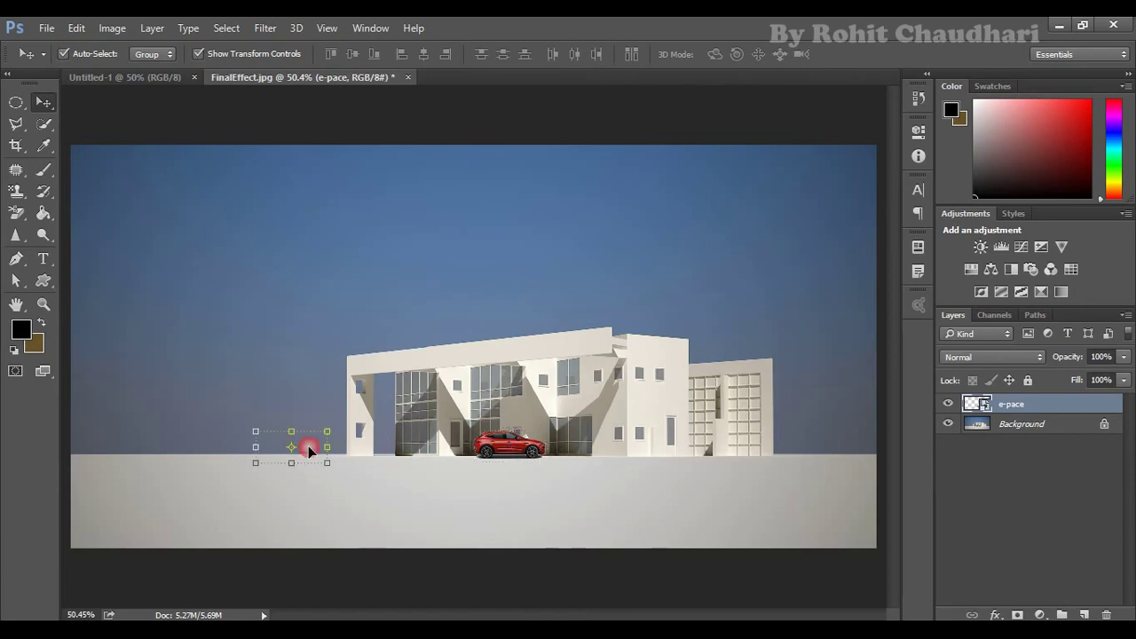
{"action": "left_click", "coordinate": [461, 302]}
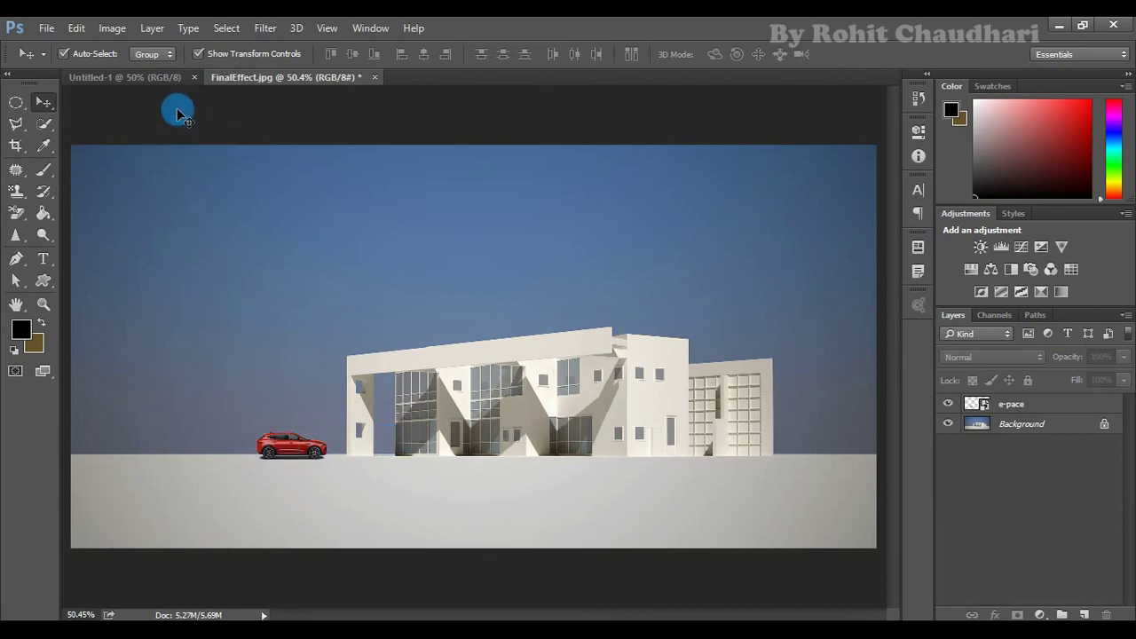
{"action": "left_click", "coordinate": [157, 77]}
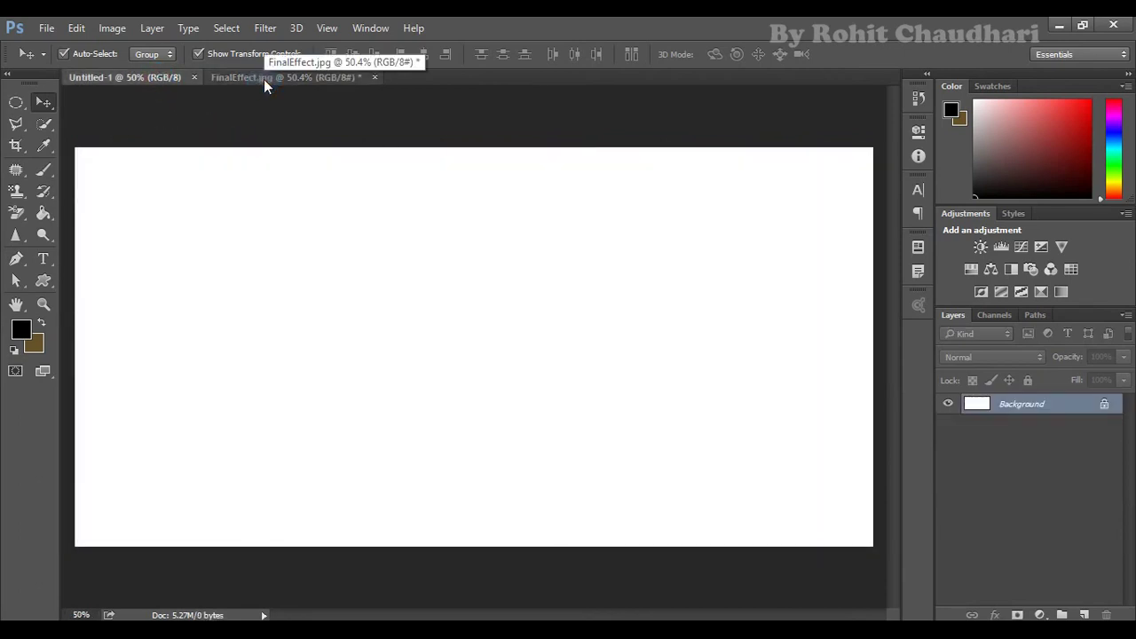
Try opening download.jfif from Untitled-1, dismiss the unsupported-document error, and return to Chrome.
{"action": "left_click", "coordinate": [262, 79]}
{"action": "left_click", "coordinate": [163, 82]}
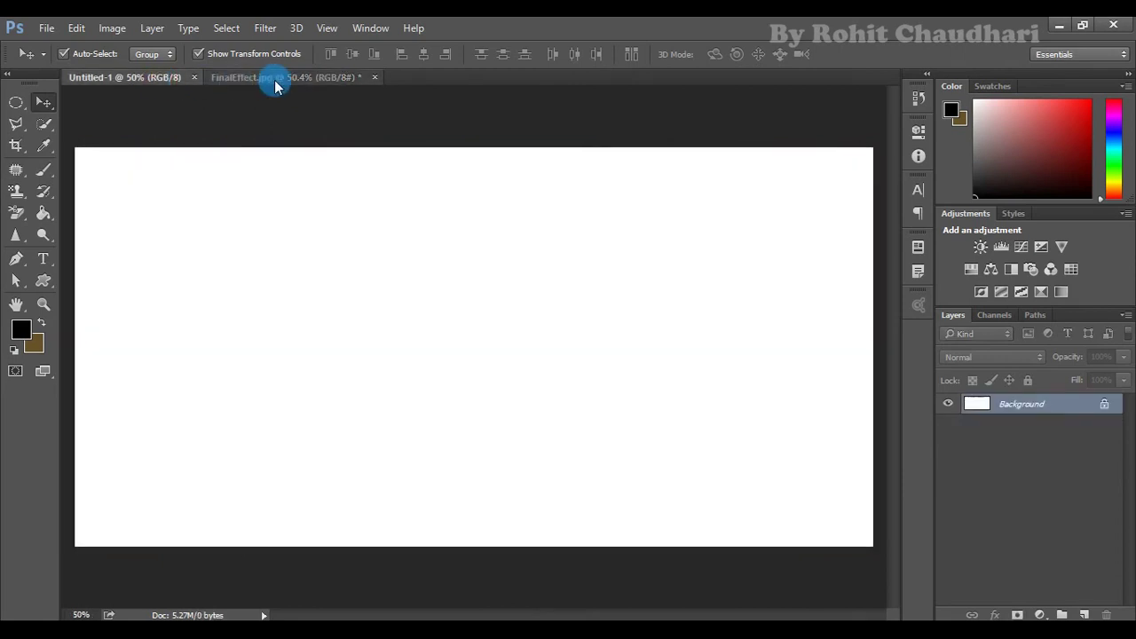
{"action": "left_click", "coordinate": [44, 30]}
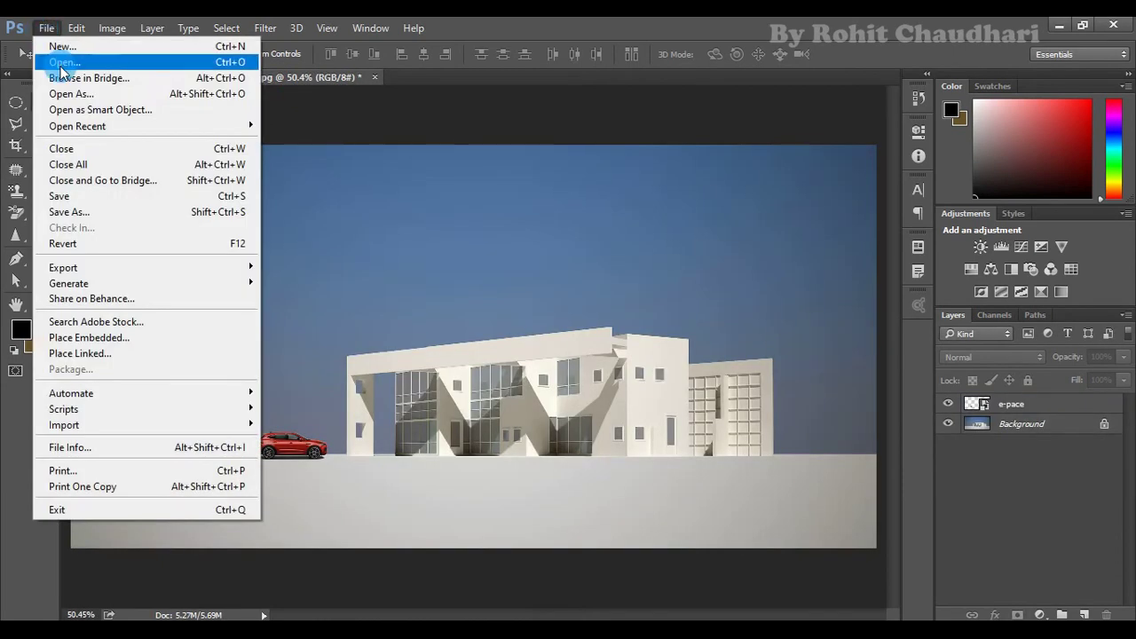
{"action": "left_click", "coordinate": [66, 58]}
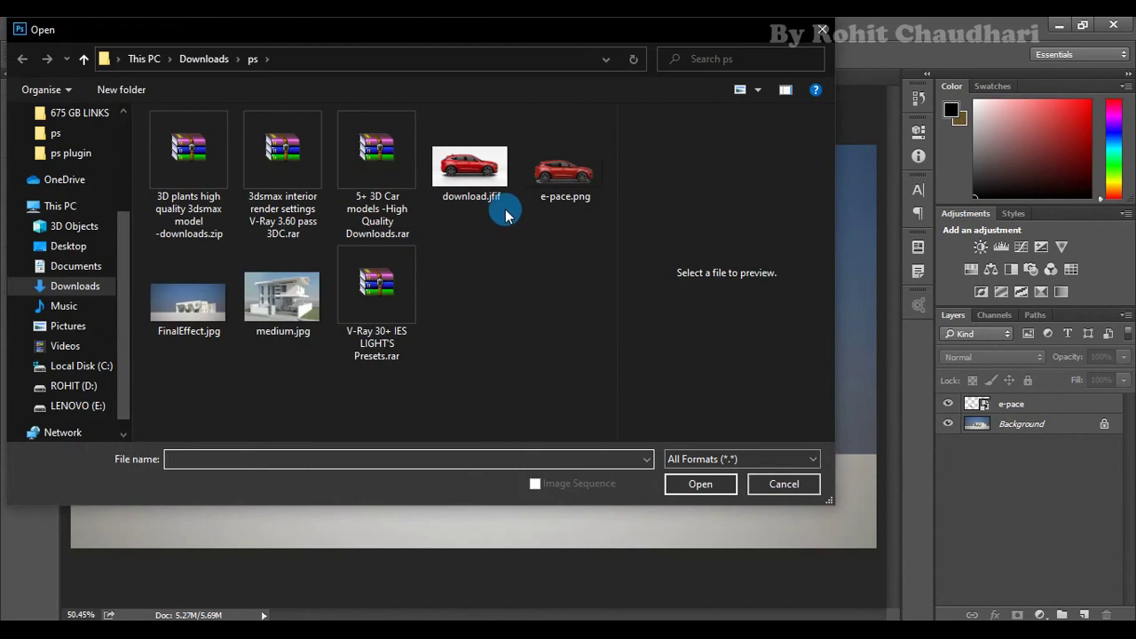
{"action": "left_click", "coordinate": [463, 158]}
{"action": "left_click", "coordinate": [690, 484]}
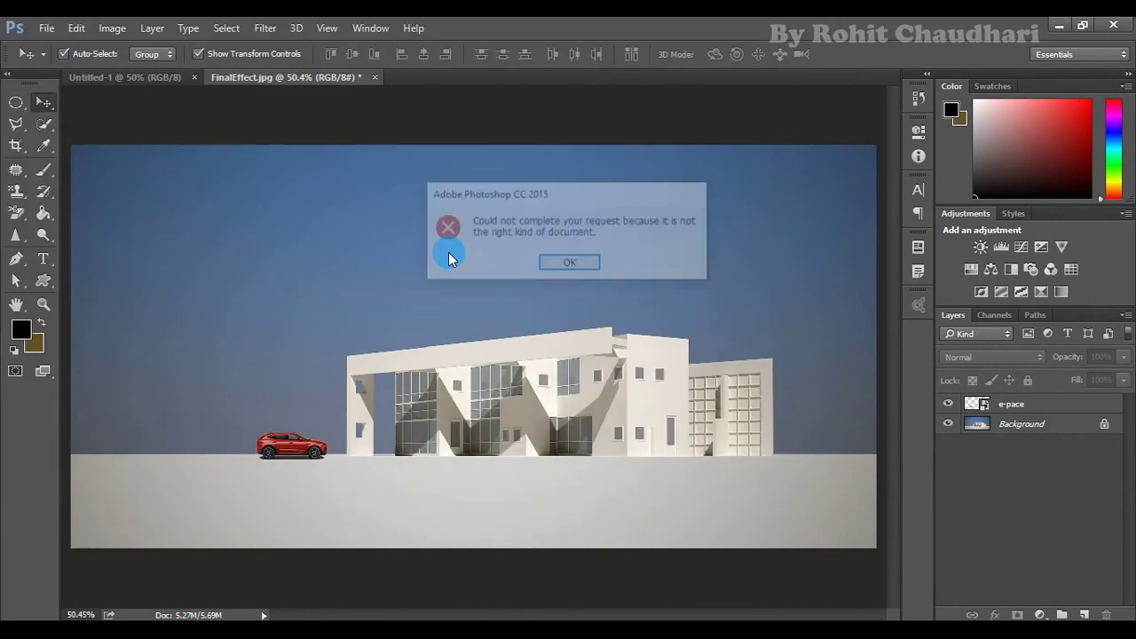
{"action": "left_click", "coordinate": [570, 264]}
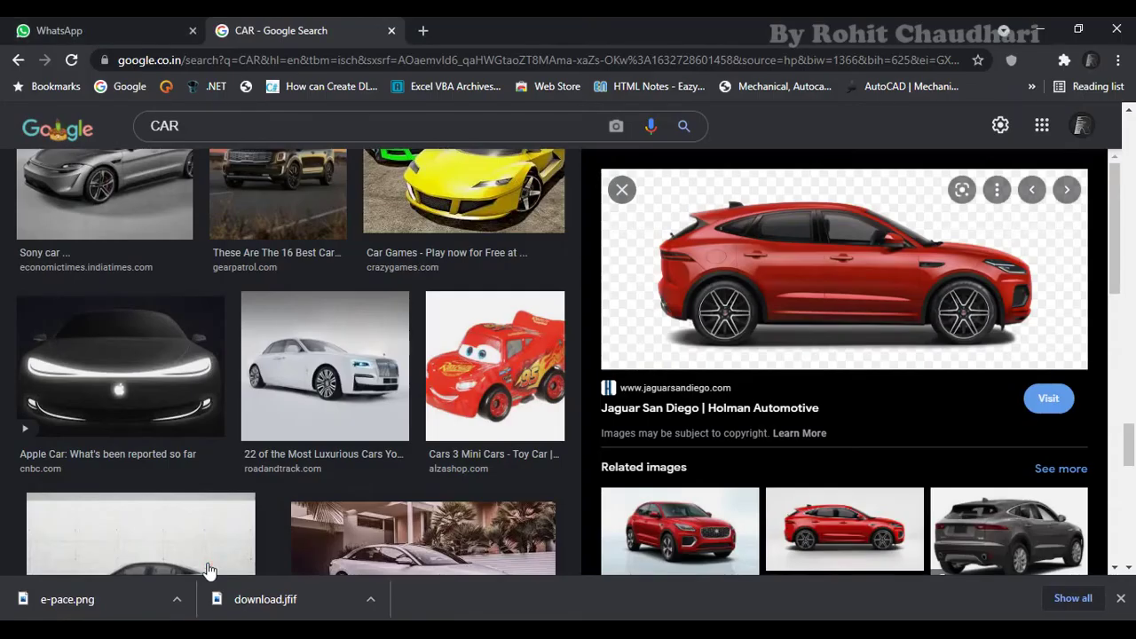
{"action": "left_click", "coordinate": [205, 570]}
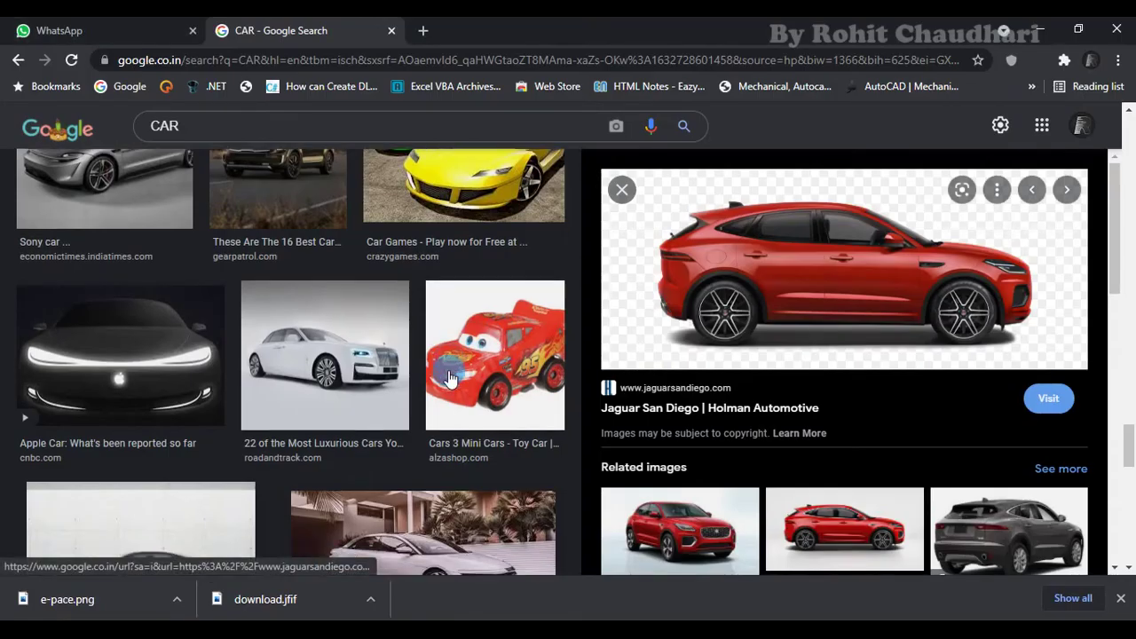
Scroll the car image results and briefly preview the grey Jaguar E-Pace.
{"action": "scroll", "coordinate": [449, 378], "scroll_direction": "down", "scroll_amount": 3}
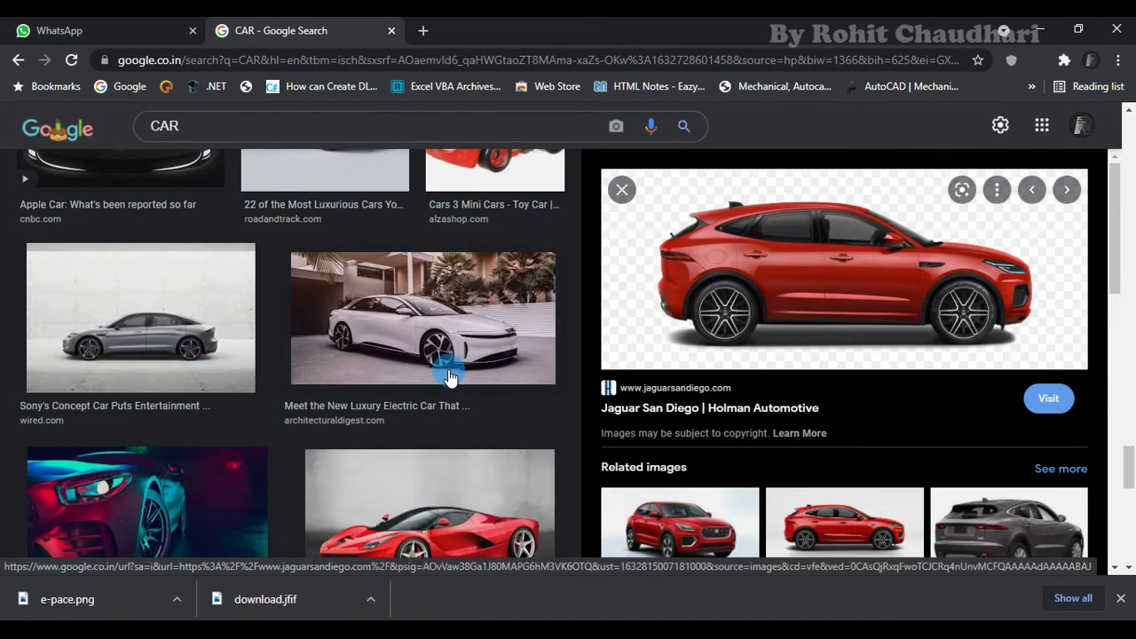
{"action": "scroll", "coordinate": [449, 374], "scroll_direction": "down", "scroll_amount": 3}
{"action": "scroll", "coordinate": [449, 374], "scroll_direction": "up", "scroll_amount": 1}
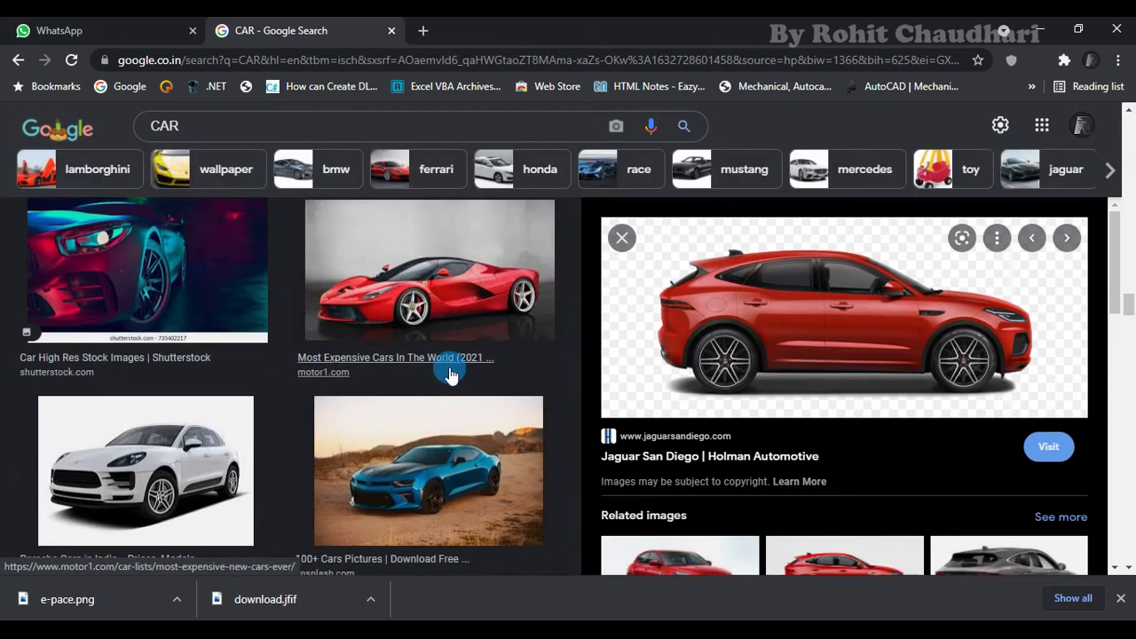
{"action": "scroll", "coordinate": [449, 375], "scroll_direction": "down", "scroll_amount": 4}
{"action": "scroll", "coordinate": [801, 482], "scroll_direction": "down", "scroll_amount": 3}
{"action": "scroll", "coordinate": [803, 480], "scroll_direction": "down", "scroll_amount": 1}
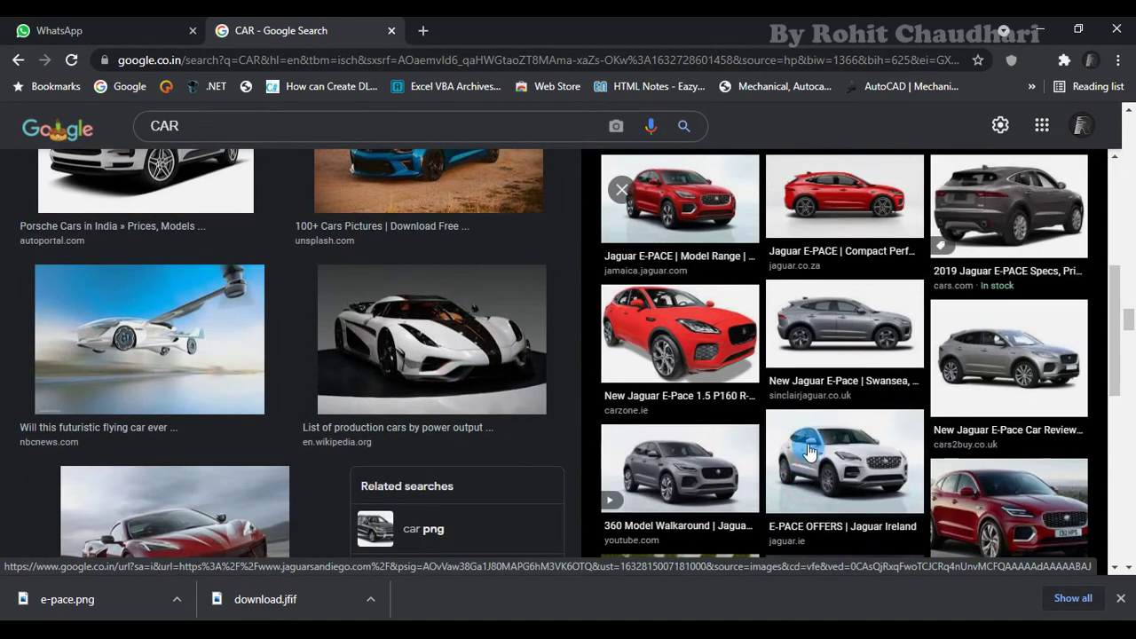
{"action": "left_click", "coordinate": [843, 329]}
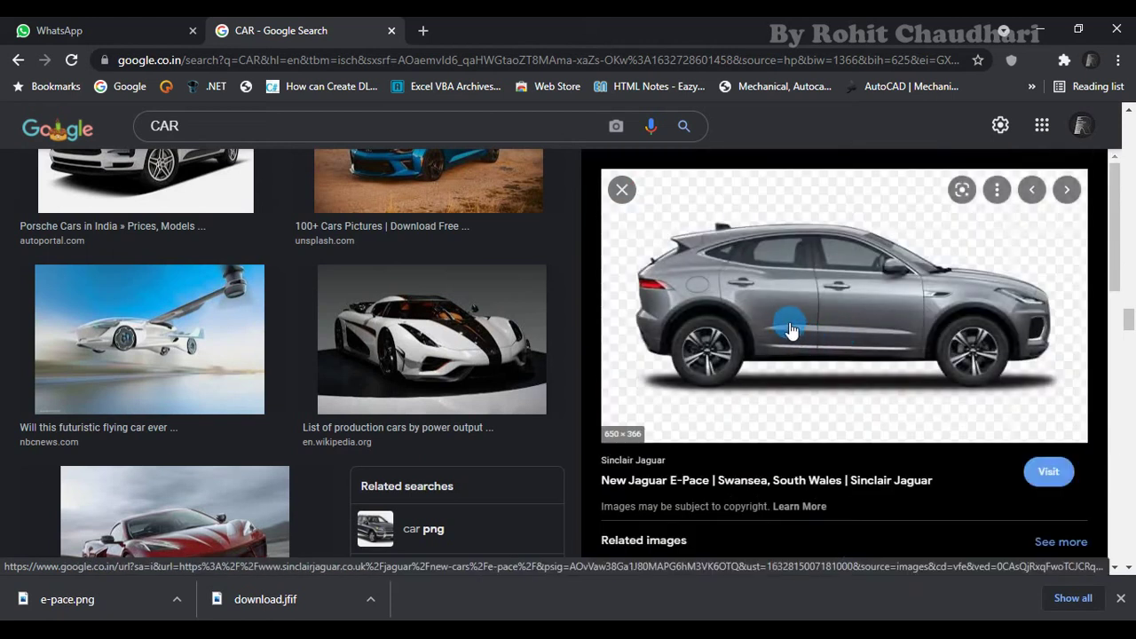
{"action": "left_click", "coordinate": [623, 189]}
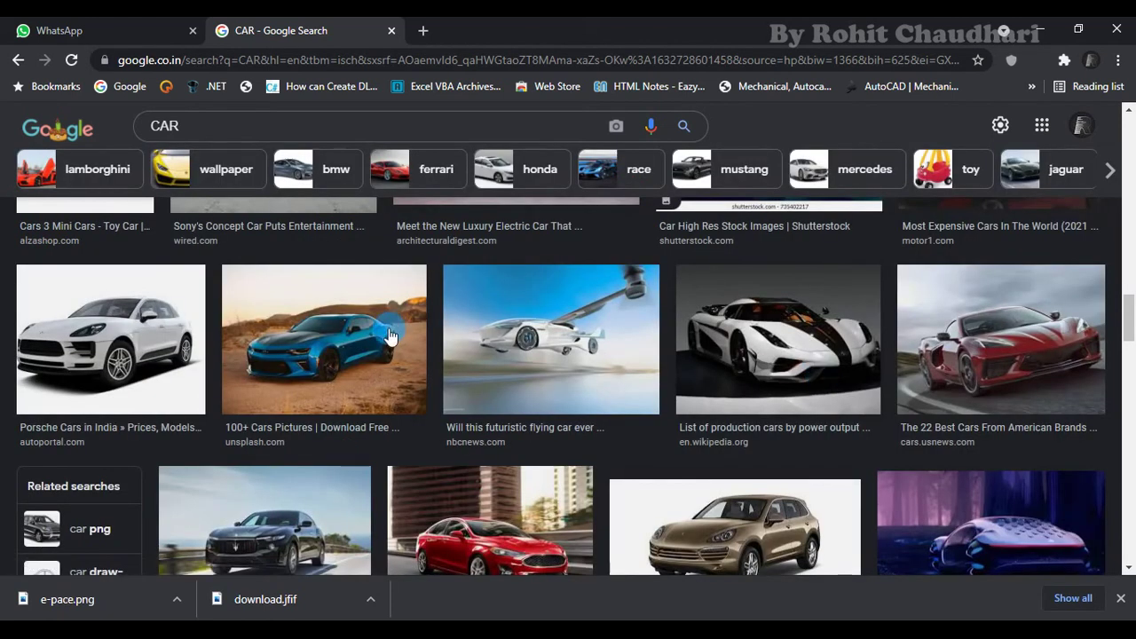
Save the red Volvo sedan image as s60-desktop-4x3.webp into the ps folder.
{"action": "scroll", "coordinate": [389, 335], "scroll_direction": "down", "scroll_amount": 3}
{"action": "scroll", "coordinate": [387, 341], "scroll_direction": "down", "scroll_amount": 3}
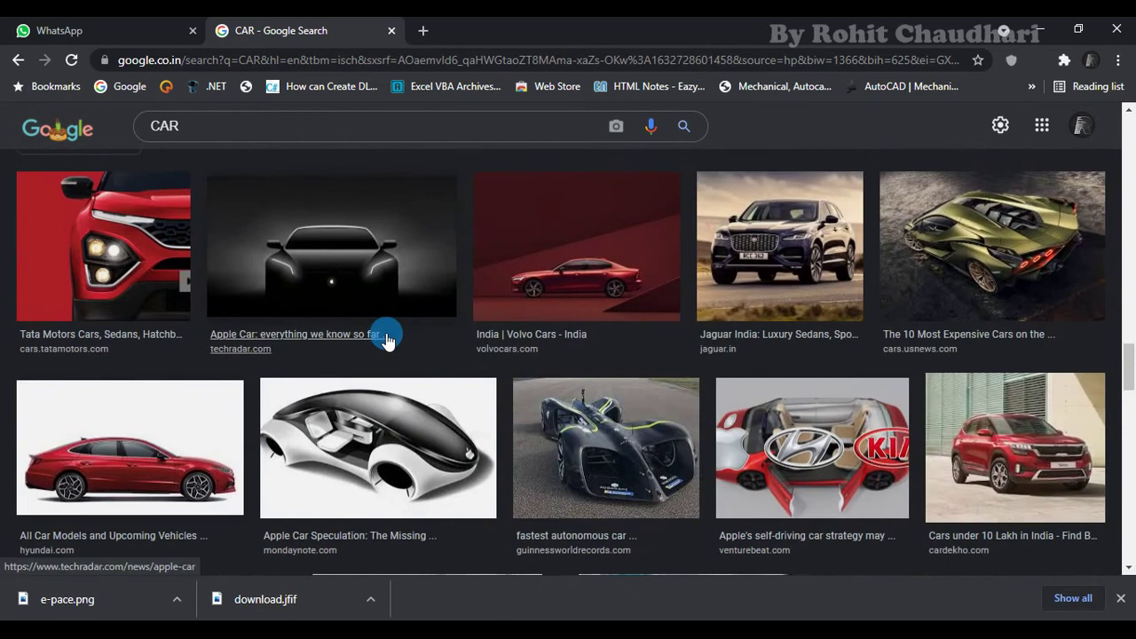
{"action": "left_click", "coordinate": [527, 280]}
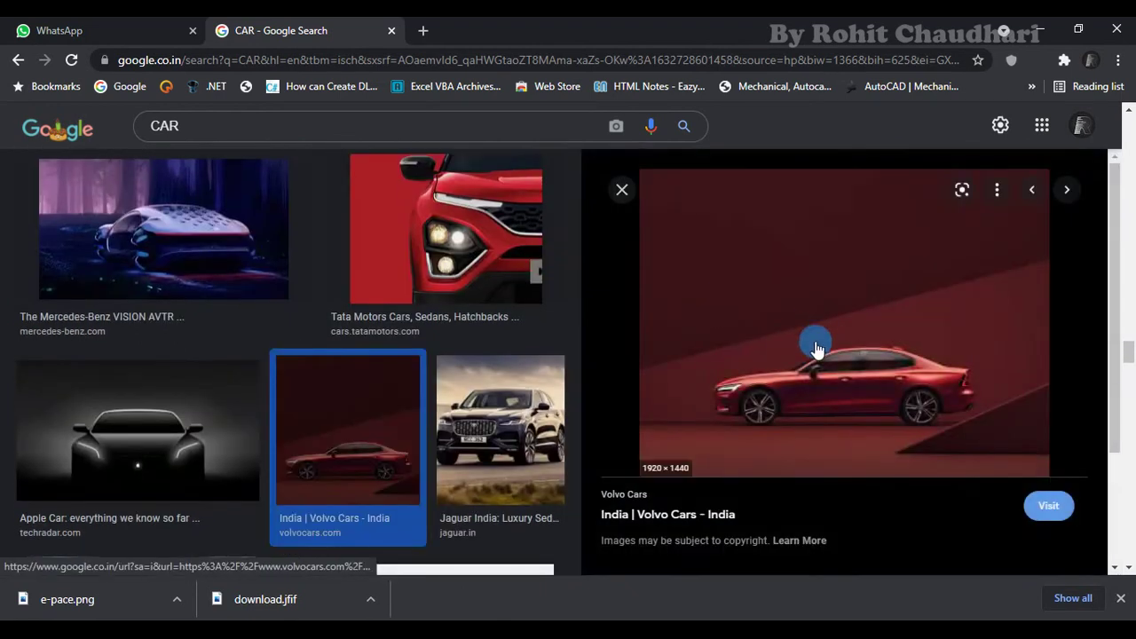
{"action": "right_click", "coordinate": [844, 372]}
{"action": "left_click", "coordinate": [899, 286]}
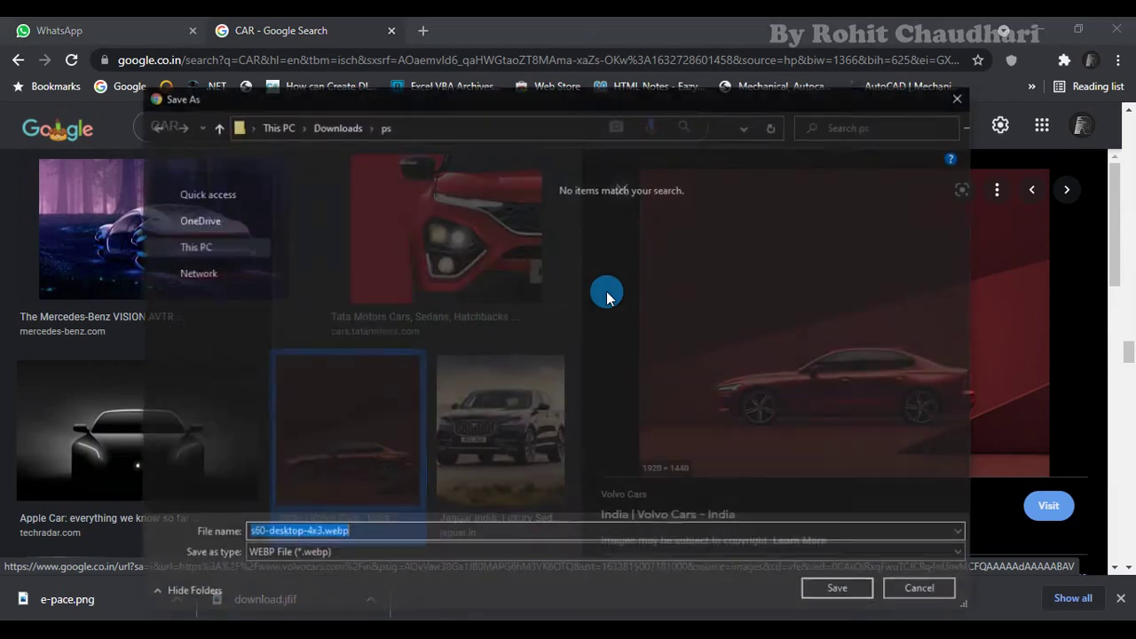
{"action": "left_click", "coordinate": [841, 591]}
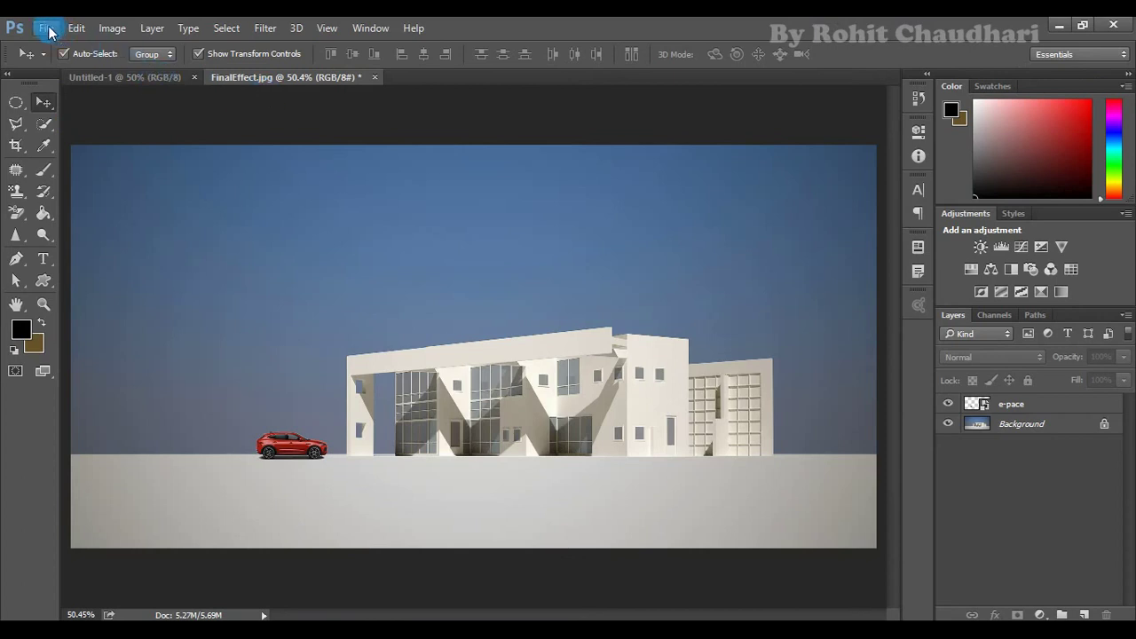
{"action": "left_click", "coordinate": [47, 29]}
{"action": "left_click", "coordinate": [93, 60]}
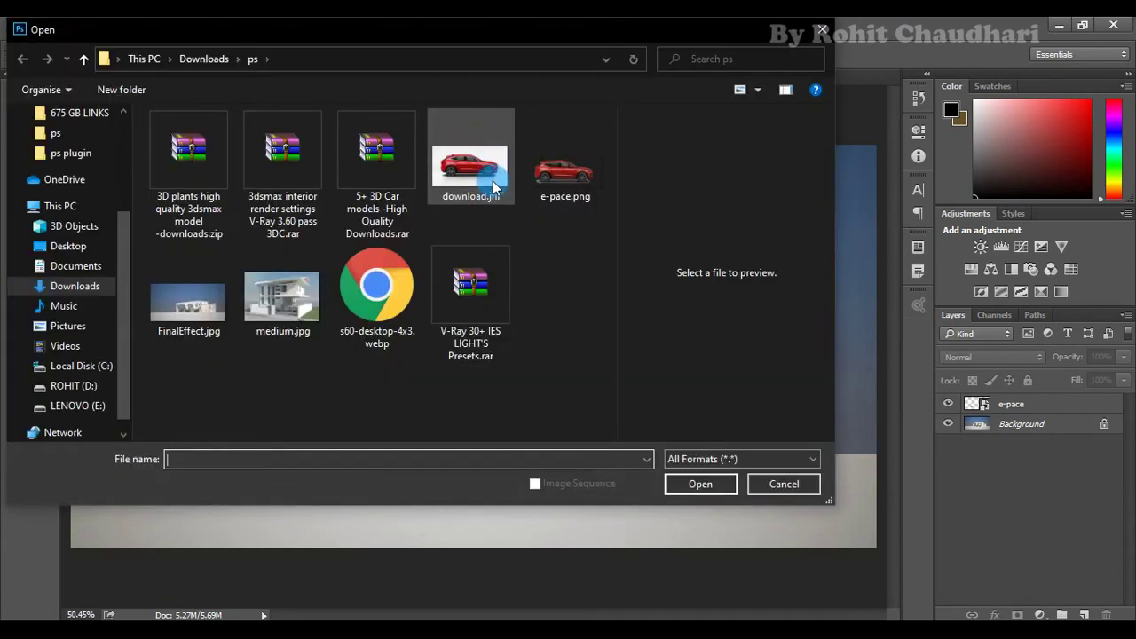
{"action": "left_click", "coordinate": [685, 461]}
{"action": "left_click", "coordinate": [709, 462]}
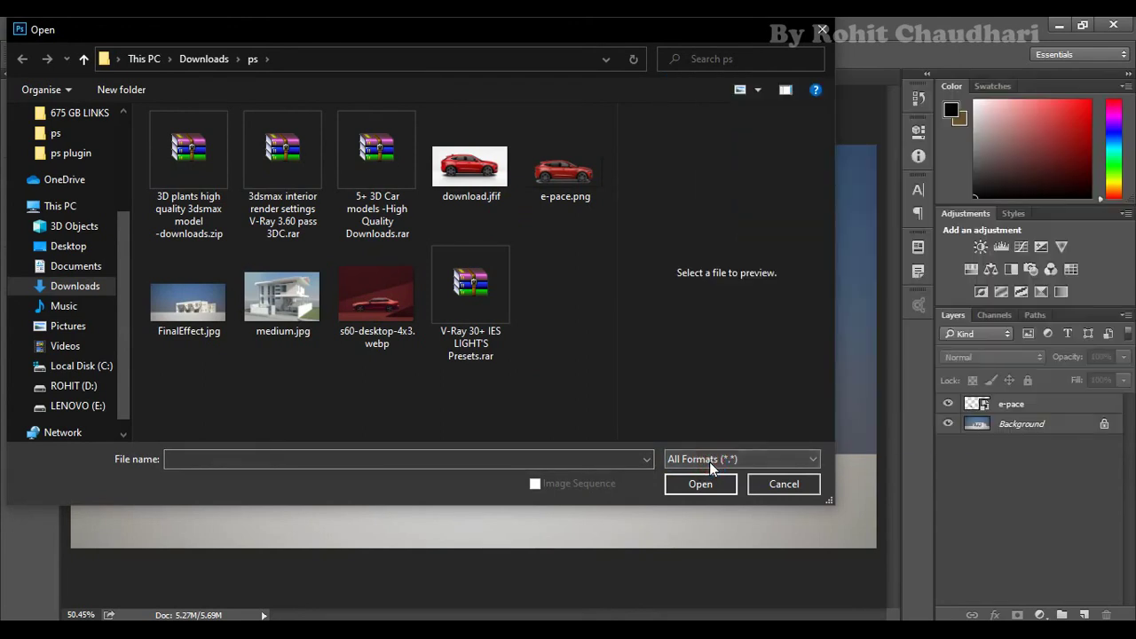
{"action": "right_click", "coordinate": [561, 337]}
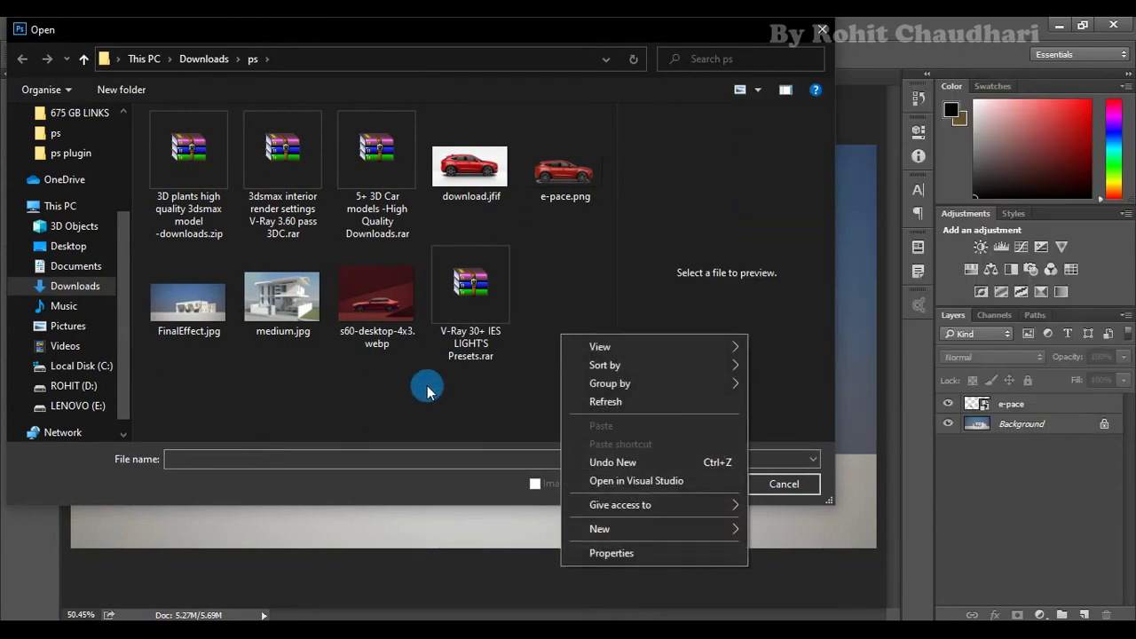
{"action": "left_click", "coordinate": [373, 282]}
{"action": "left_click", "coordinate": [710, 486]}
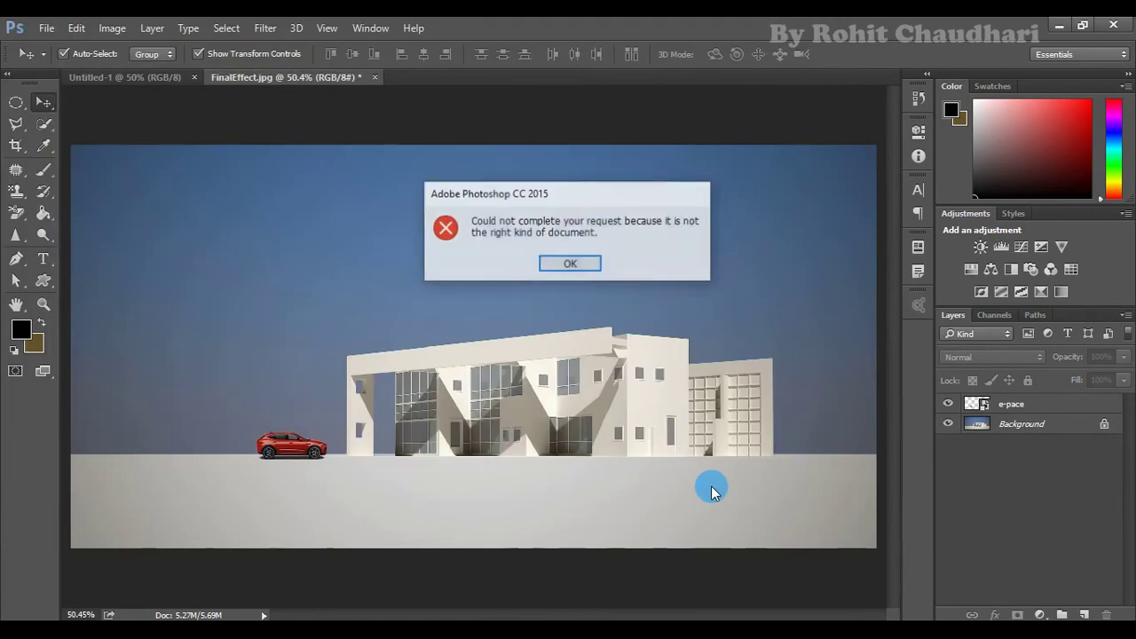
{"action": "left_click", "coordinate": [588, 270]}
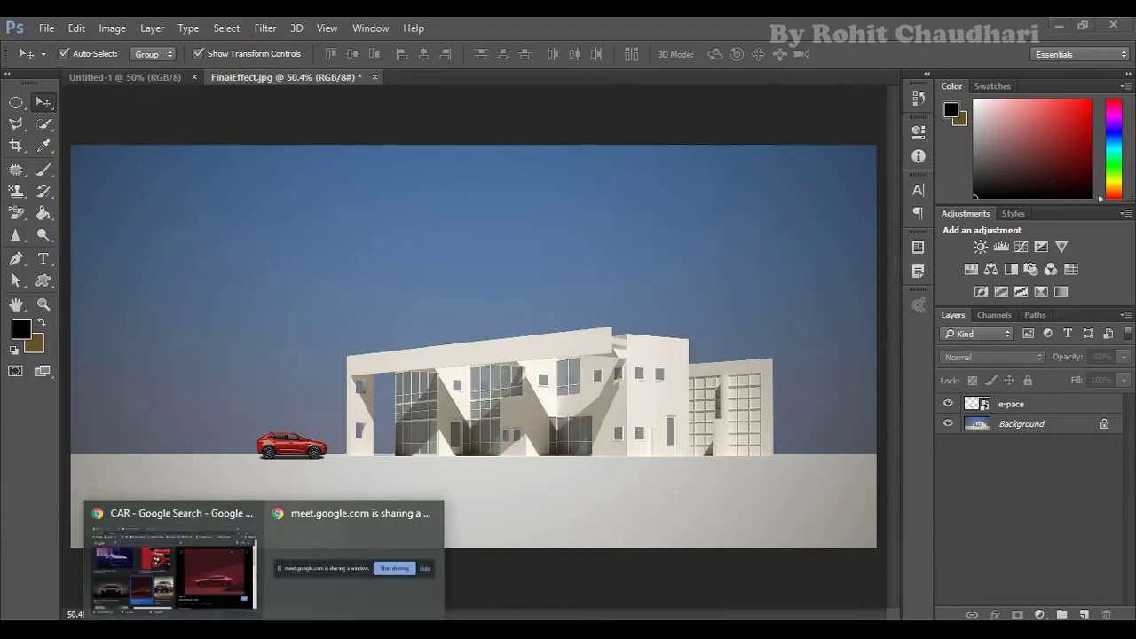
{"action": "left_click", "coordinate": [182, 566]}
Scroll the results, previewing the red Hyundai sedan along the way.
{"action": "scroll", "coordinate": [510, 344], "scroll_direction": "down", "scroll_amount": 3}
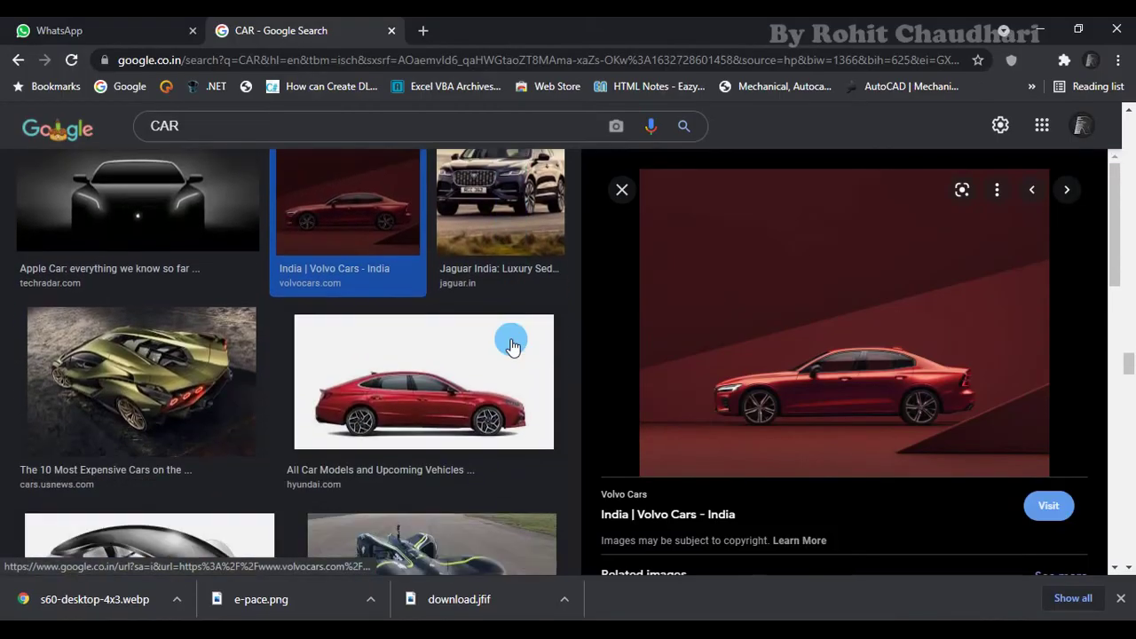
{"action": "left_click", "coordinate": [482, 362]}
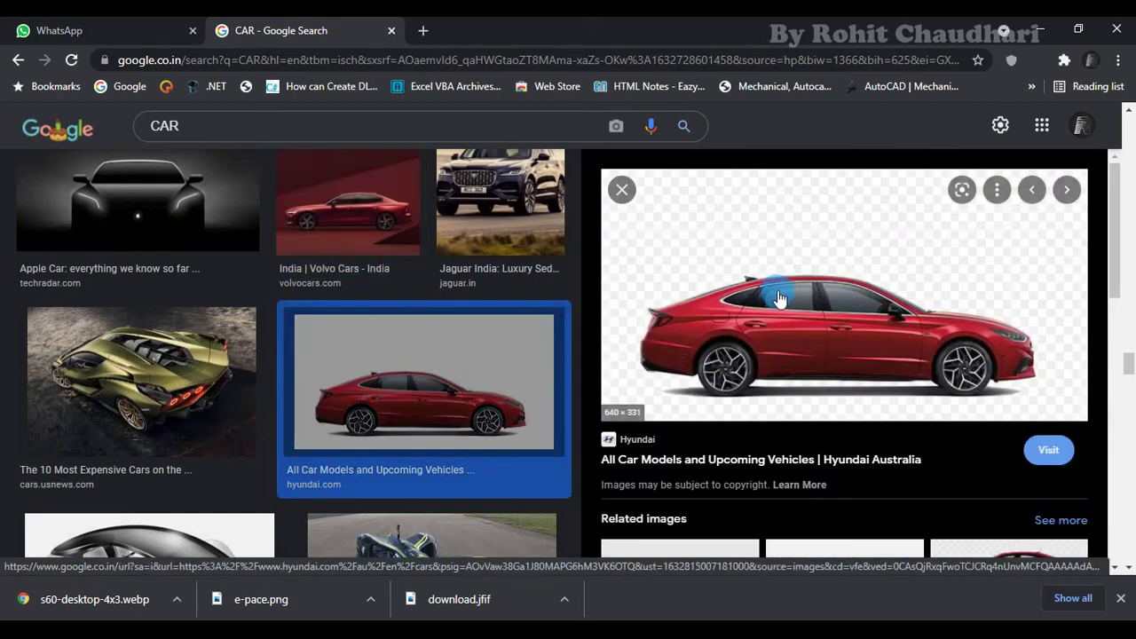
{"action": "scroll", "coordinate": [408, 390], "scroll_direction": "down", "scroll_amount": 3}
{"action": "scroll", "coordinate": [355, 382], "scroll_direction": "down", "scroll_amount": 3}
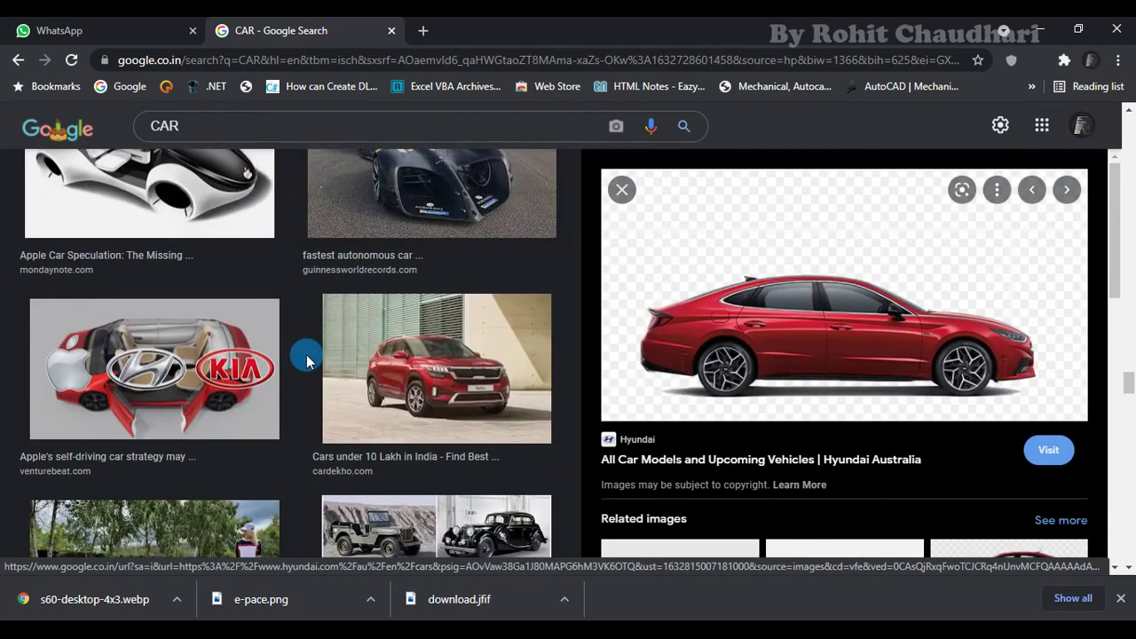
{"action": "scroll", "coordinate": [305, 363], "scroll_direction": "down", "scroll_amount": 3}
{"action": "scroll", "coordinate": [395, 353], "scroll_direction": "down", "scroll_amount": 1}
Save the white Volvo S60 photo as s60-exterior-right-front-three-quarter-3.jpeg in the ps folder.
{"action": "left_click", "coordinate": [470, 373]}
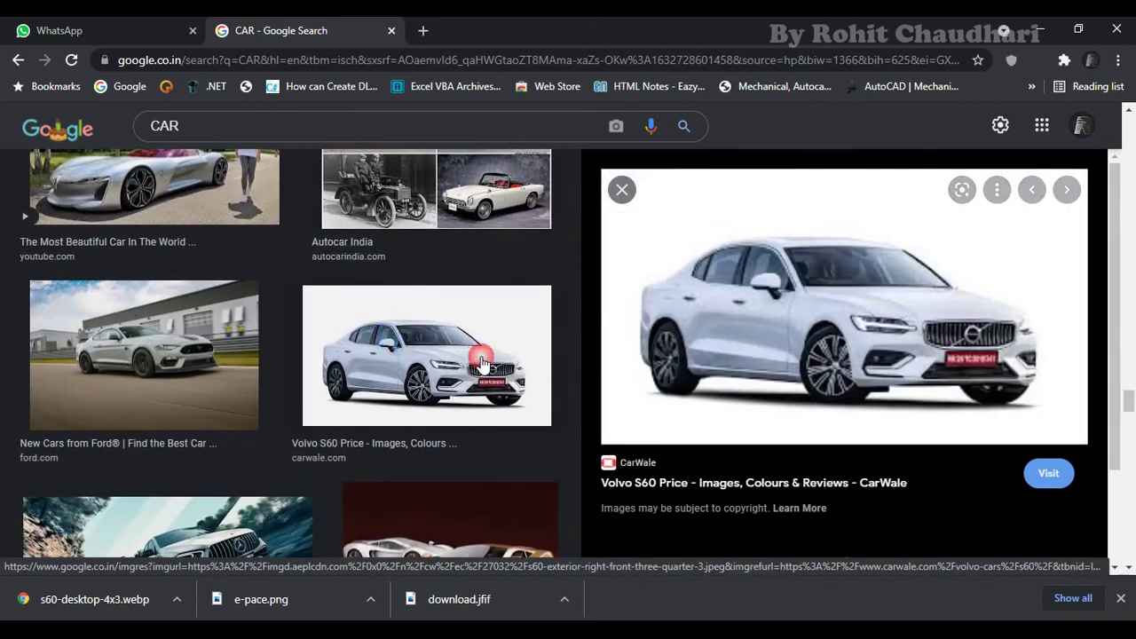
{"action": "right_click", "coordinate": [834, 317]}
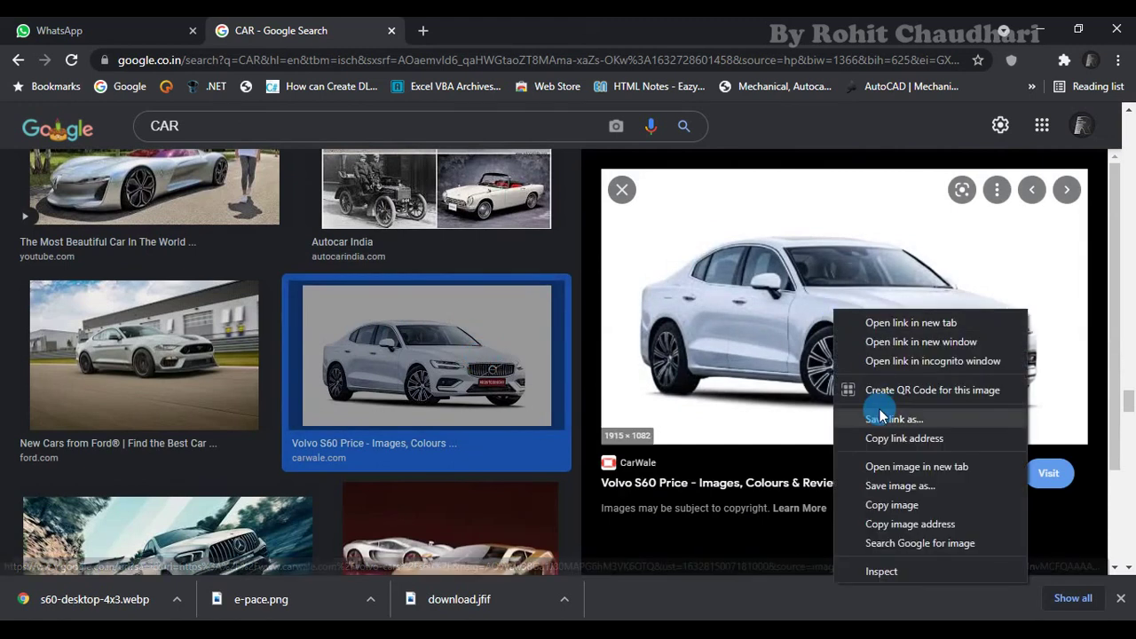
{"action": "left_click", "coordinate": [882, 487]}
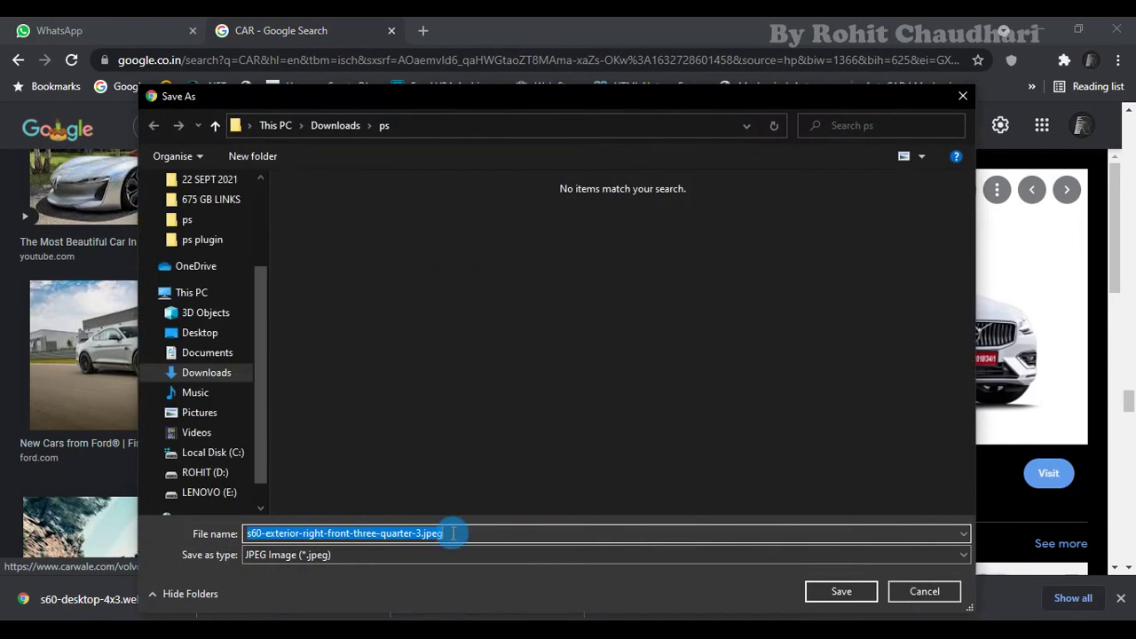
{"action": "left_click", "coordinate": [842, 591]}
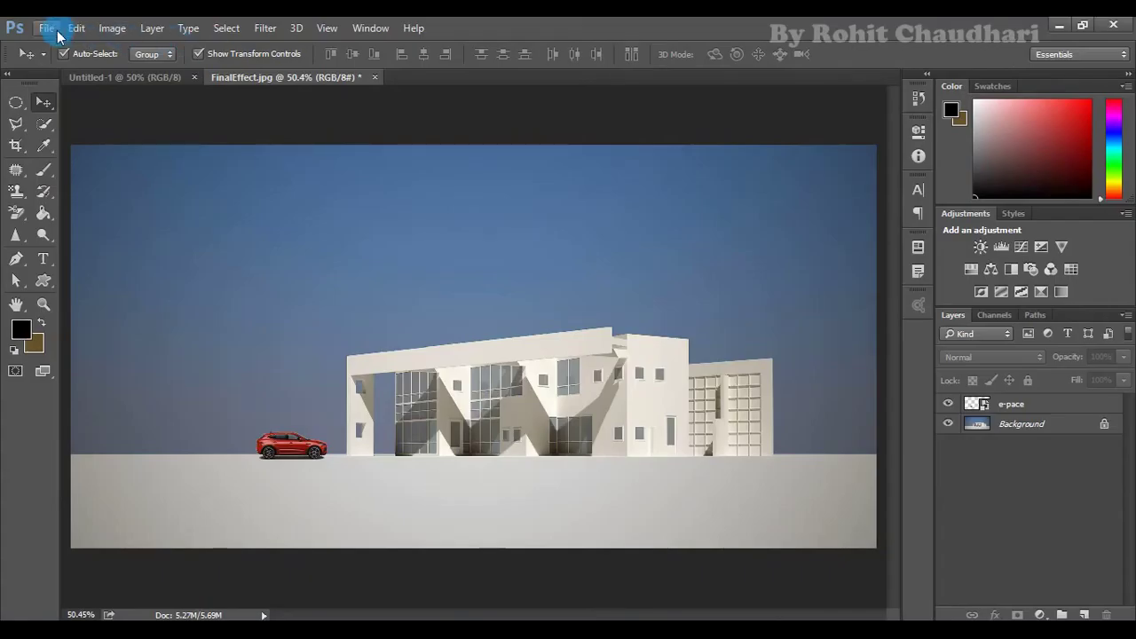
Open s60-exterior-right-front-three-quarter-3.jpeg from Downloads\ps as a new document.
{"action": "left_click", "coordinate": [47, 27]}
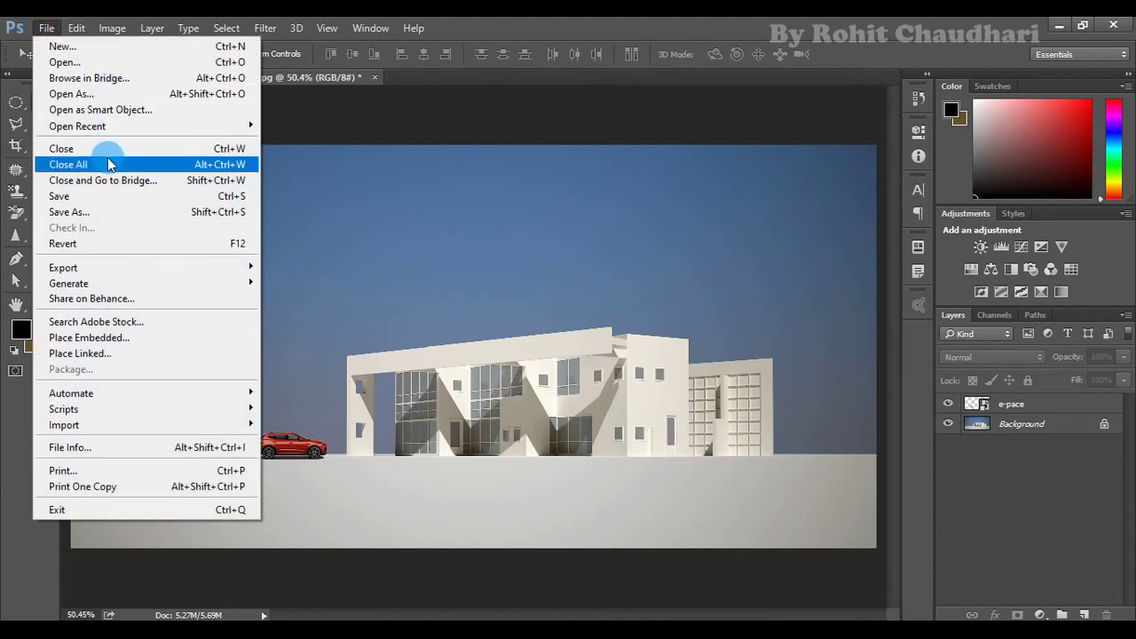
{"action": "double_click", "coordinate": [527, 282]}
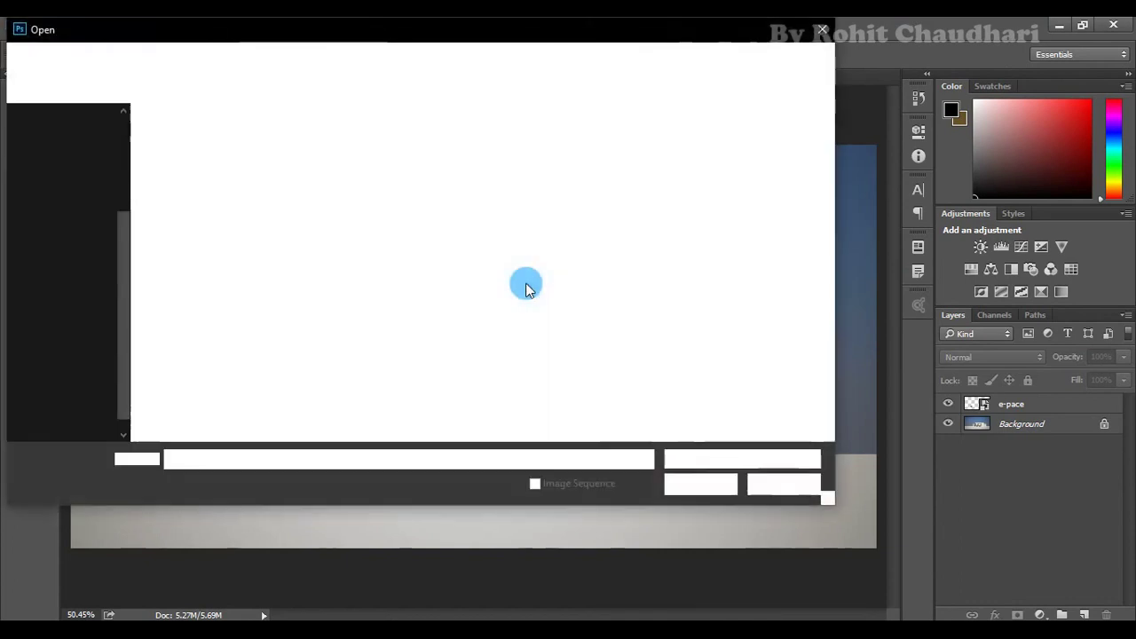
{"action": "left_click", "coordinate": [468, 304]}
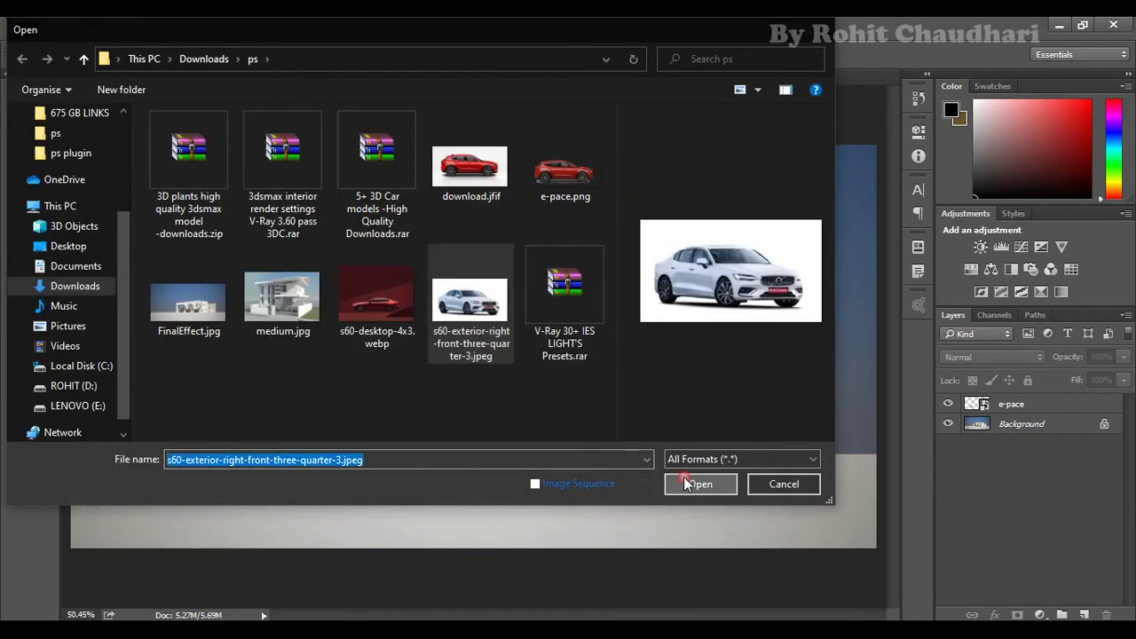
{"action": "left_click", "coordinate": [690, 484]}
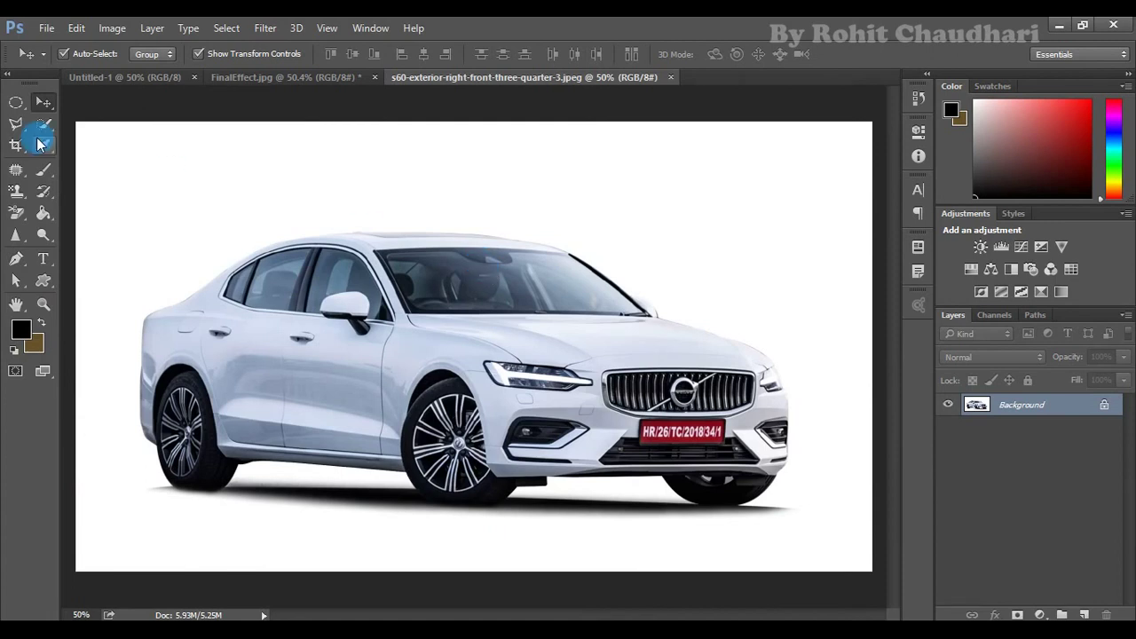
Unlock the Background into Layer 0 and Magic Wand the white areas around the car.
{"action": "left_click", "coordinate": [1104, 409]}
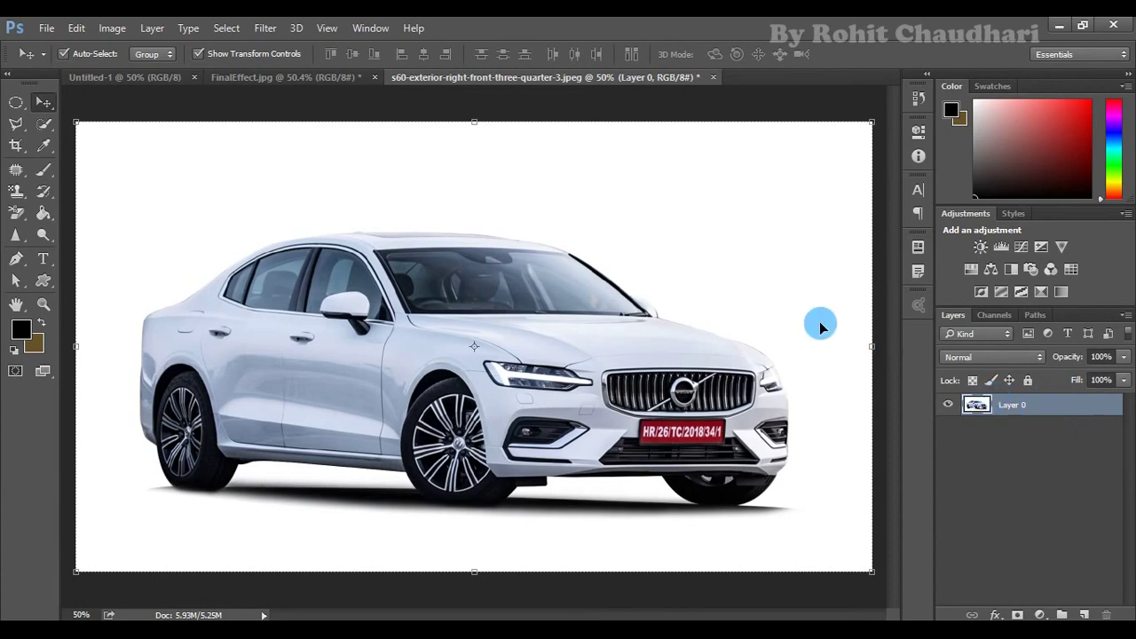
{"action": "left_click_drag", "start_coordinate": [41, 128], "coordinate": [133, 145]}
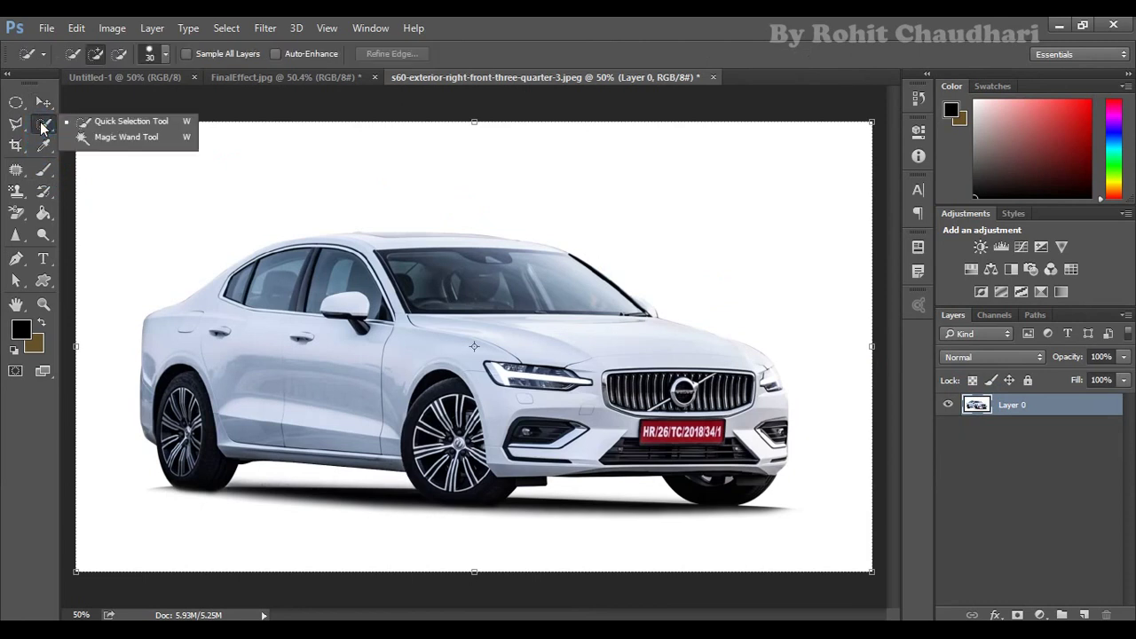
{"action": "left_click", "coordinate": [133, 144]}
{"action": "left_click", "coordinate": [563, 198]}
{"action": "left_click", "coordinate": [716, 302]}
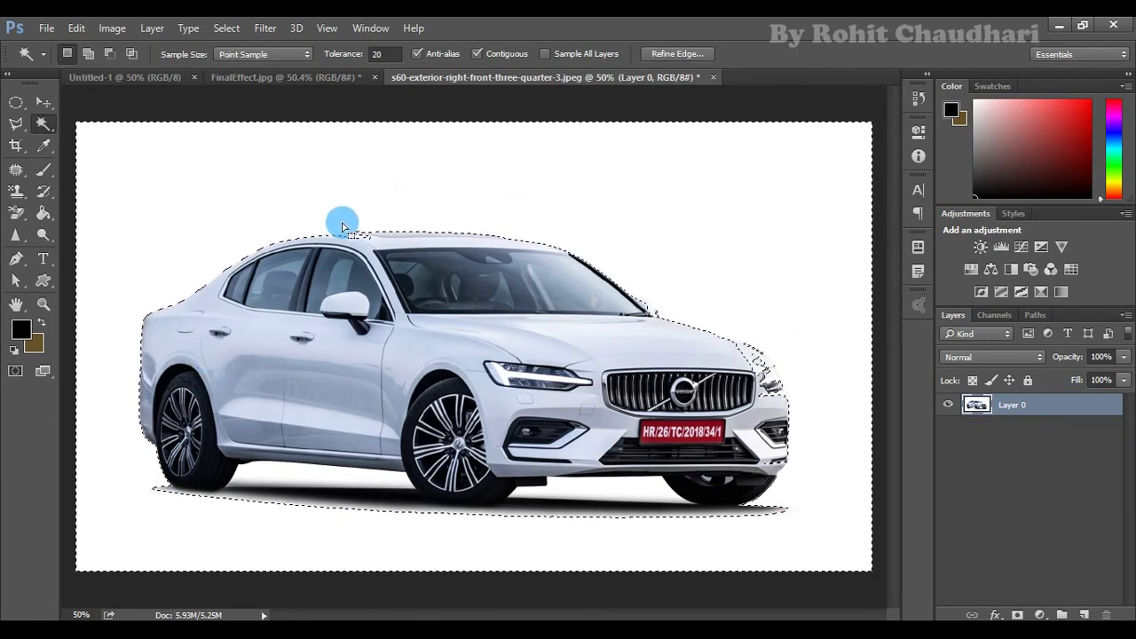
Zoom in, try subtracting the roof area, and dismiss the no-pixels-selected warning.
{"action": "scroll", "coordinate": [287, 235], "scroll_direction": "up", "scroll_amount": 3, "text": "alt"}
{"action": "scroll", "coordinate": [286, 235], "scroll_direction": "up", "scroll_amount": 2, "text": "alt"}
{"action": "scroll", "coordinate": [377, 229], "scroll_direction": "up", "scroll_amount": 1, "text": "alt"}
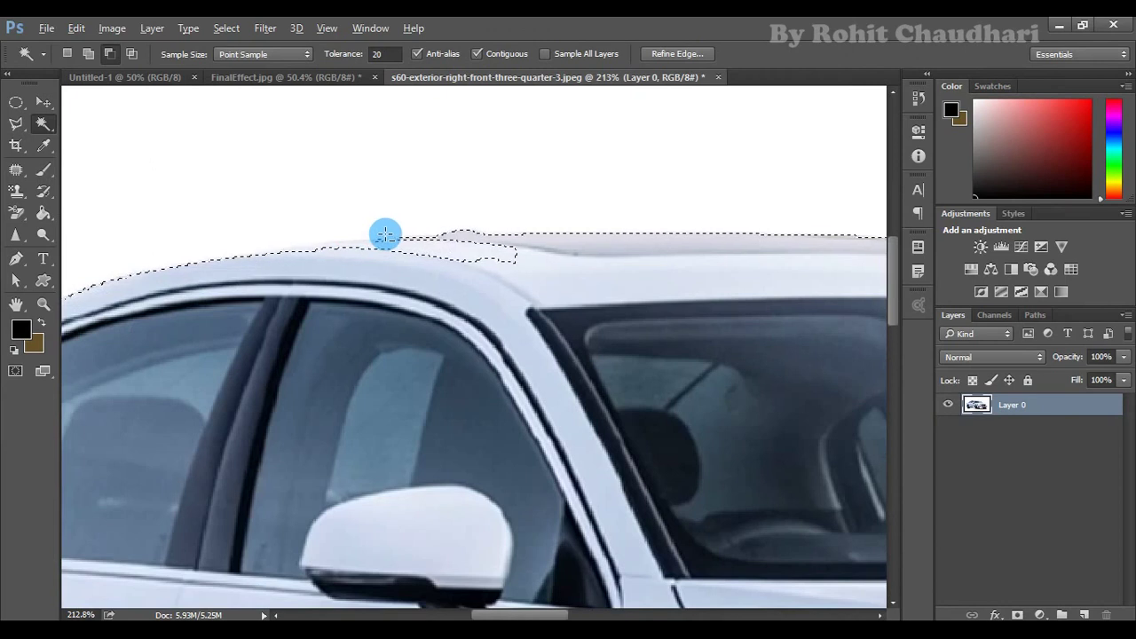
{"action": "scroll", "coordinate": [385, 236], "scroll_direction": "up", "scroll_amount": 1, "text": "alt"}
{"action": "scroll", "coordinate": [296, 258], "scroll_direction": "up", "scroll_amount": 1, "text": "alt"}
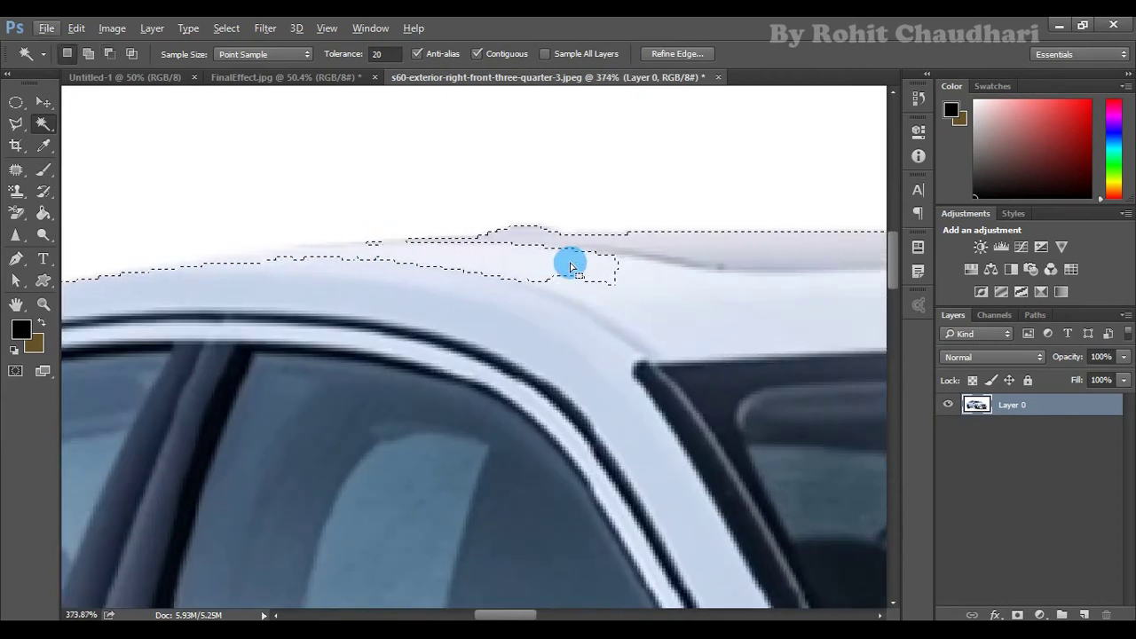
{"action": "scroll", "coordinate": [519, 200], "scroll_direction": "down", "scroll_amount": 3, "text": "alt"}
{"action": "scroll", "coordinate": [517, 197], "scroll_direction": "up", "scroll_amount": 1, "text": "alt"}
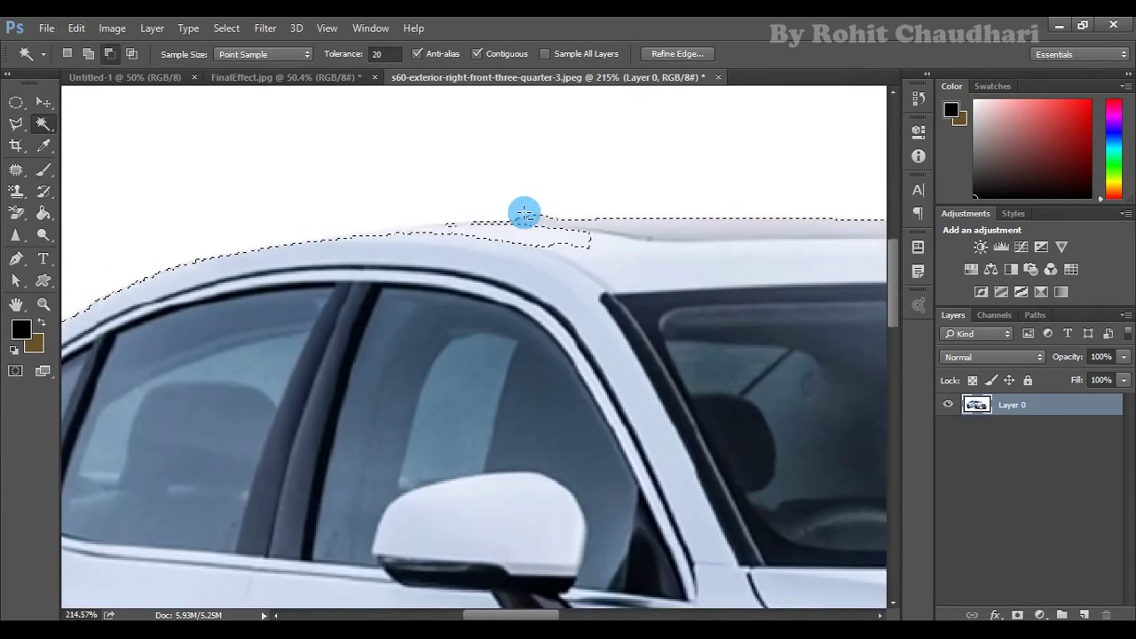
{"action": "left_click", "coordinate": [548, 235]}
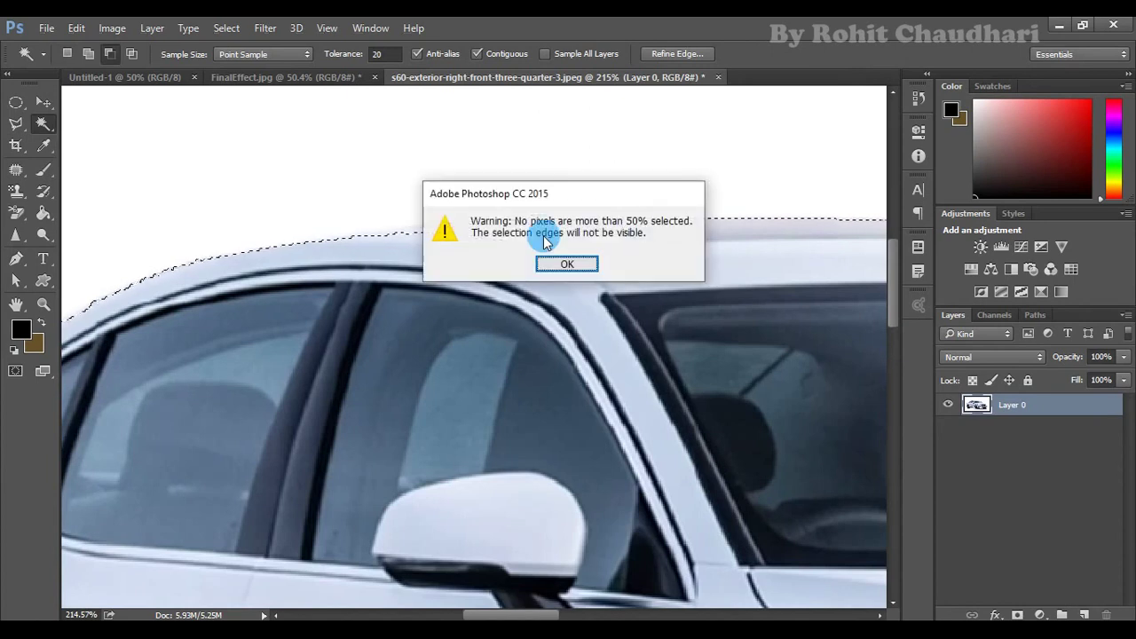
{"action": "left_click", "coordinate": [559, 259]}
{"action": "scroll", "coordinate": [372, 186], "scroll_direction": "down", "scroll_amount": 1}
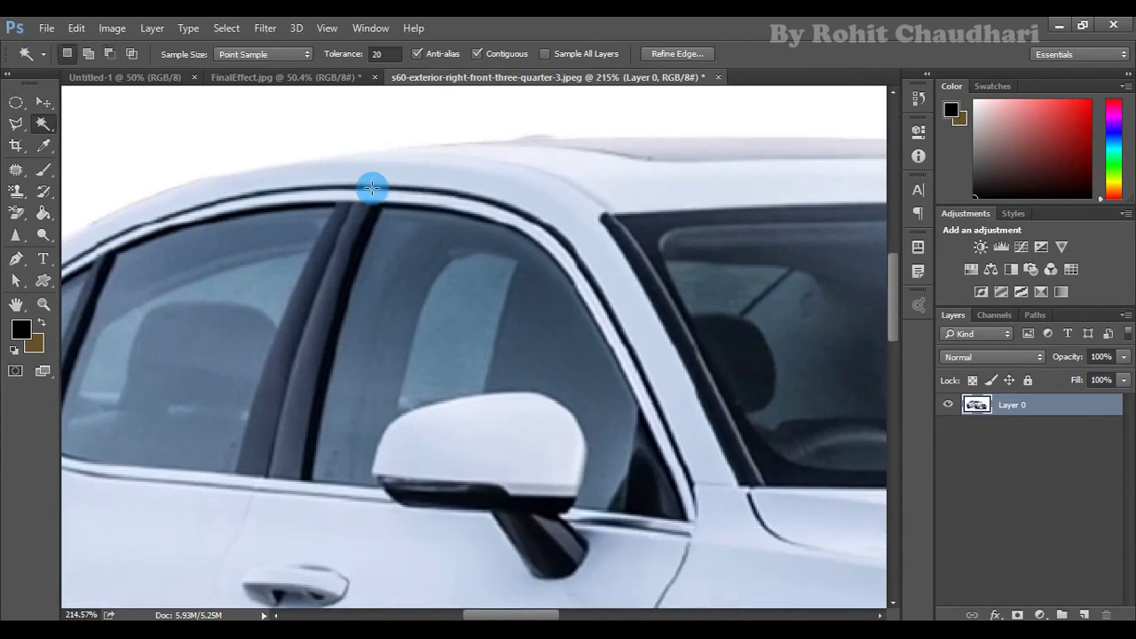
{"action": "scroll", "coordinate": [414, 298], "scroll_direction": "down", "scroll_amount": 4, "text": "alt"}
{"action": "scroll", "coordinate": [414, 297], "scroll_direction": "down", "scroll_amount": 1, "text": "alt"}
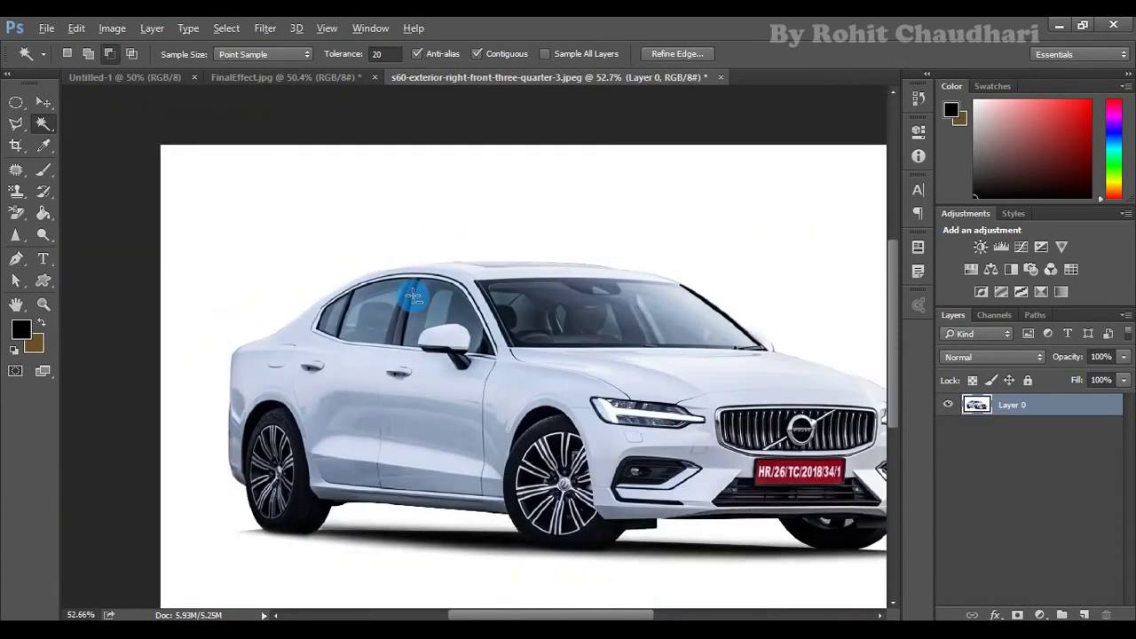
{"action": "left_click", "coordinate": [15, 124]}
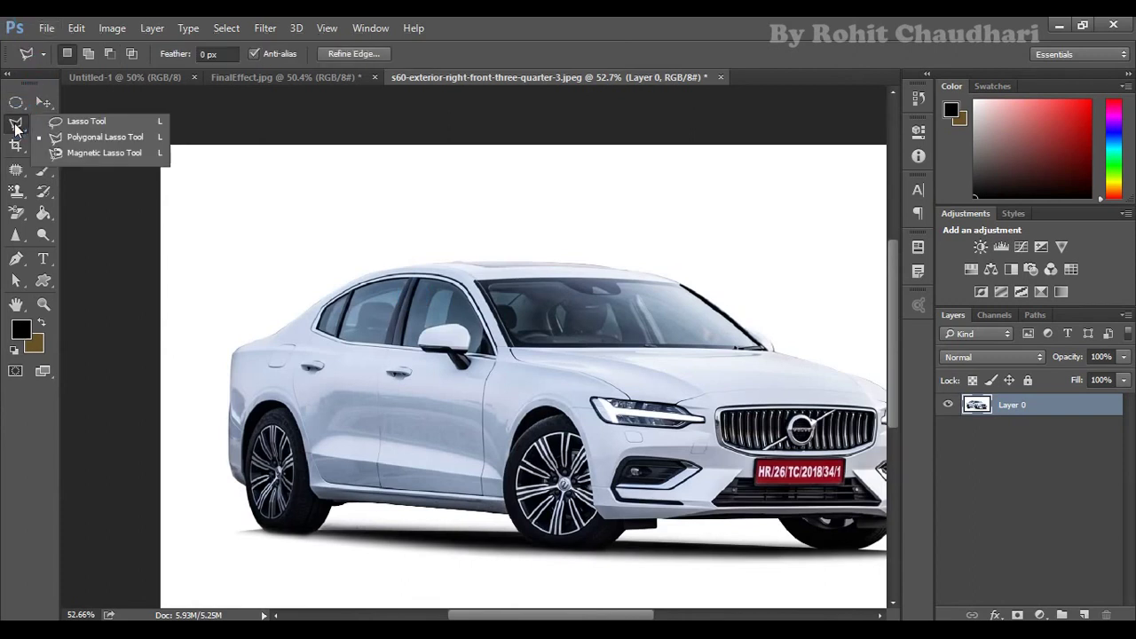
Start a Polygonal Lasso outline along the Volvo's roof and windshield pillar.
{"action": "left_click", "coordinate": [84, 137]}
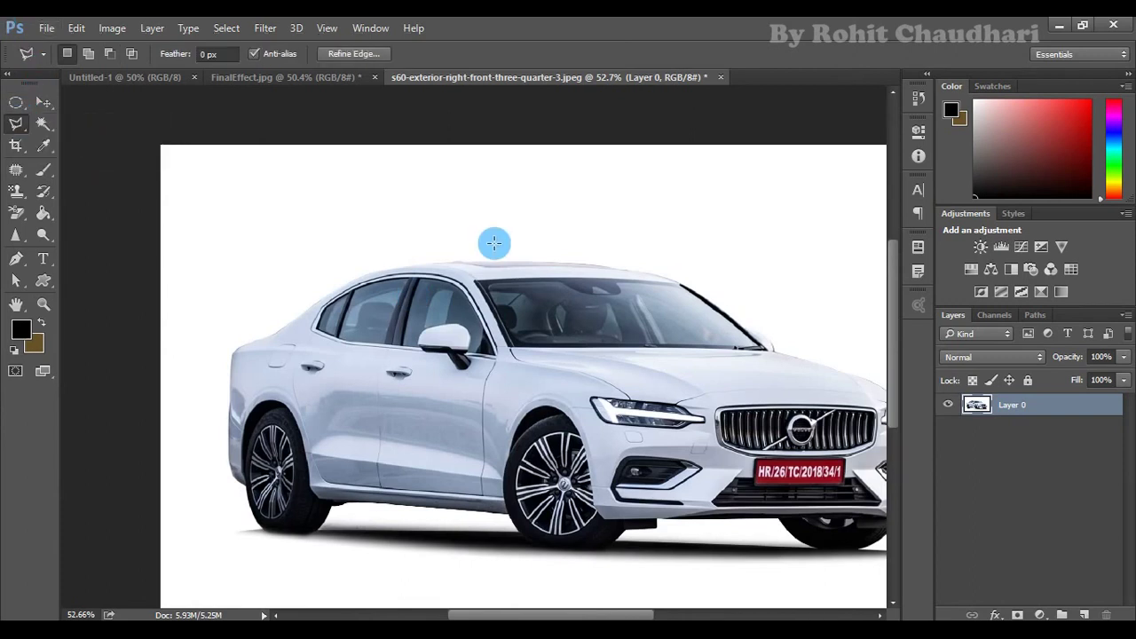
{"action": "scroll", "coordinate": [495, 243], "scroll_direction": "up", "scroll_amount": 3, "text": "alt"}
{"action": "scroll", "coordinate": [438, 231], "scroll_direction": "up", "scroll_amount": 3, "text": "alt"}
{"action": "left_click", "coordinate": [386, 312]}
{"action": "left_click", "coordinate": [745, 309]}
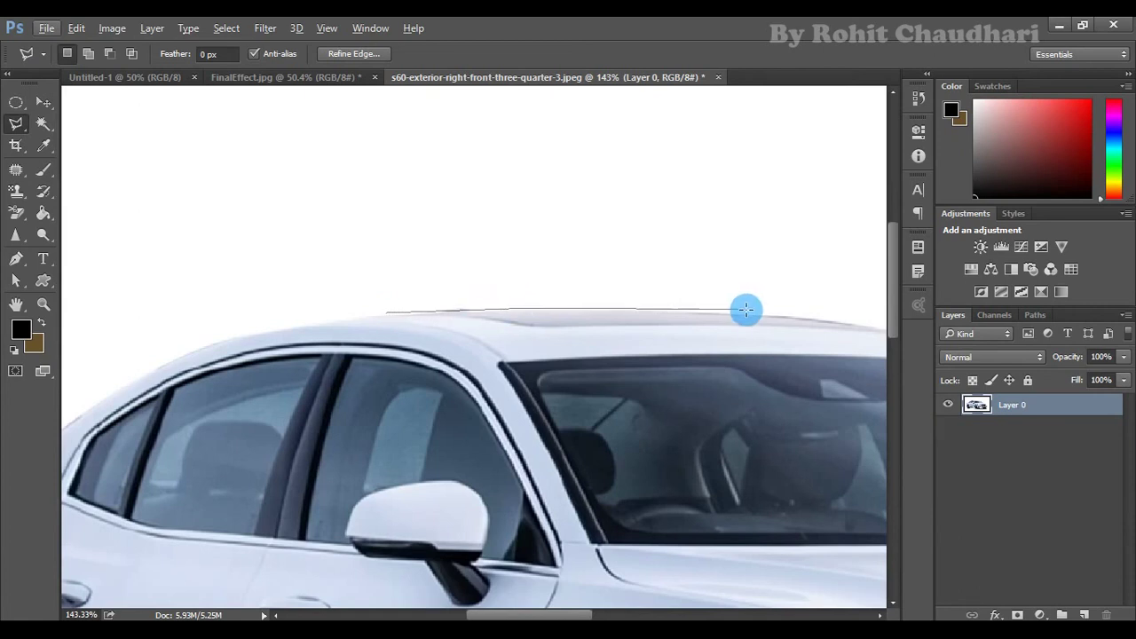
{"action": "left_click", "coordinate": [870, 327]}
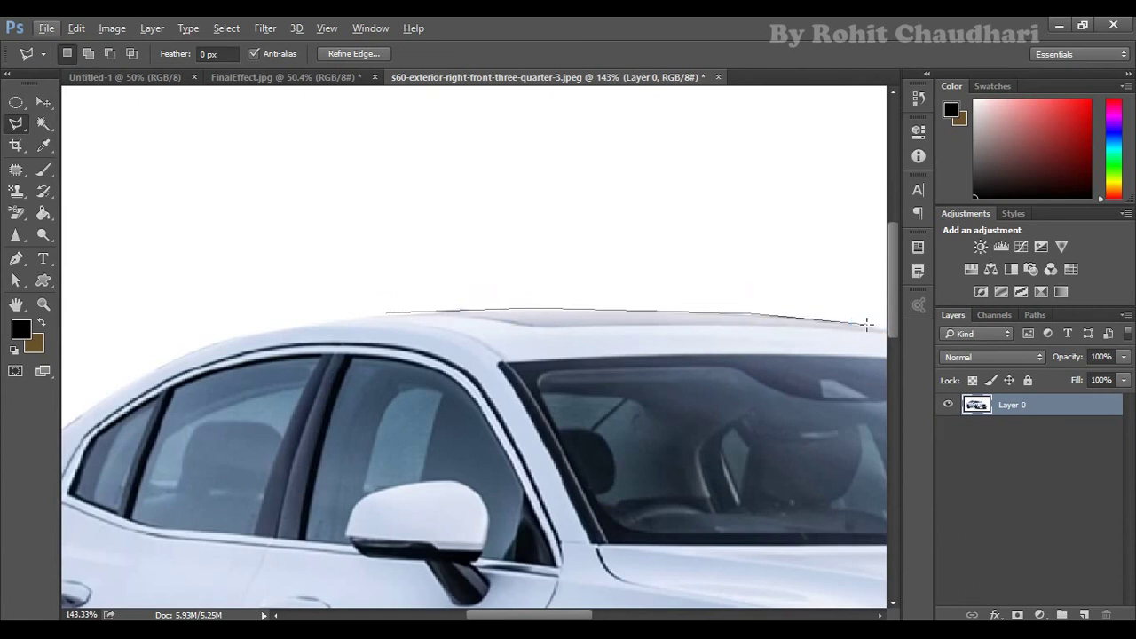
{"action": "left_click", "coordinate": [310, 311]}
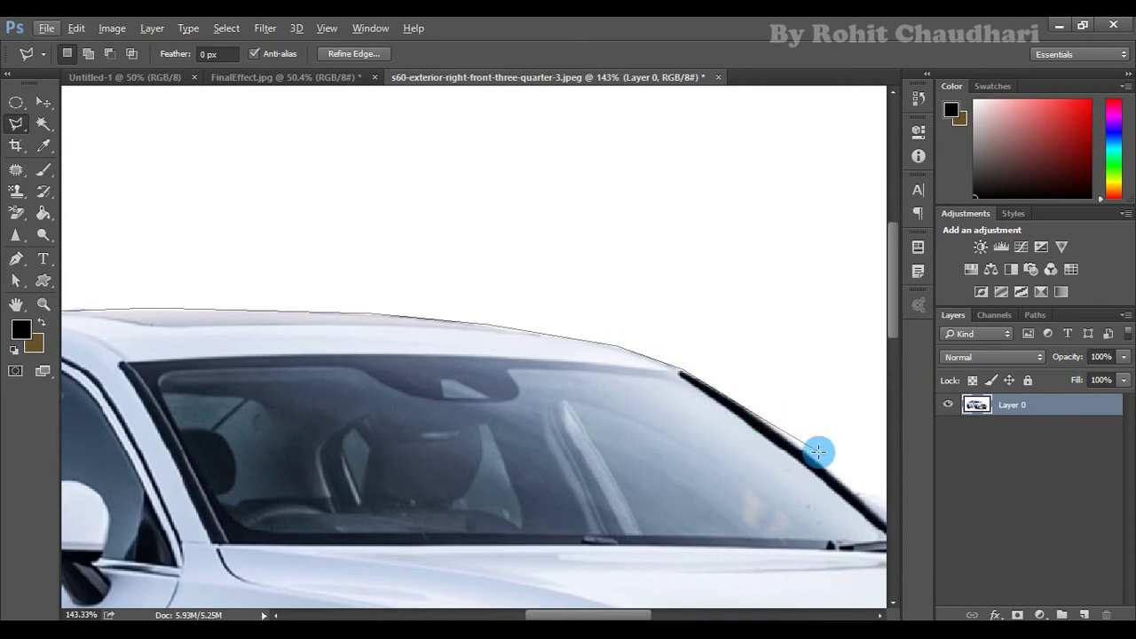
{"action": "left_click", "coordinate": [837, 476]}
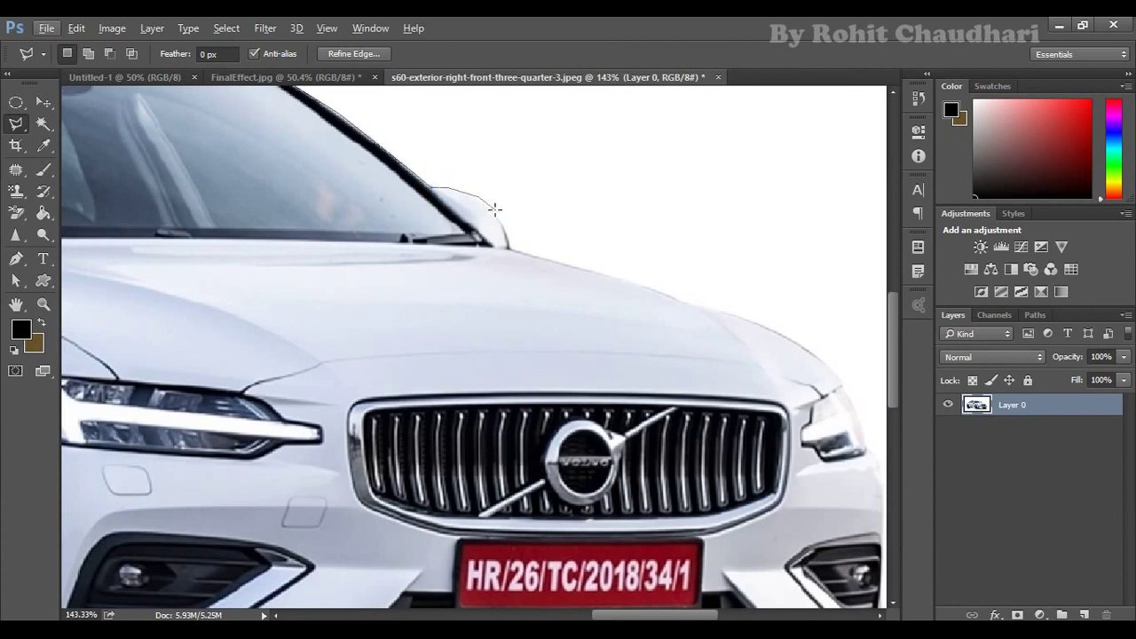
Continue the outline along the hood, down the bumper and around the front tyre.
{"action": "left_click", "coordinate": [753, 323]}
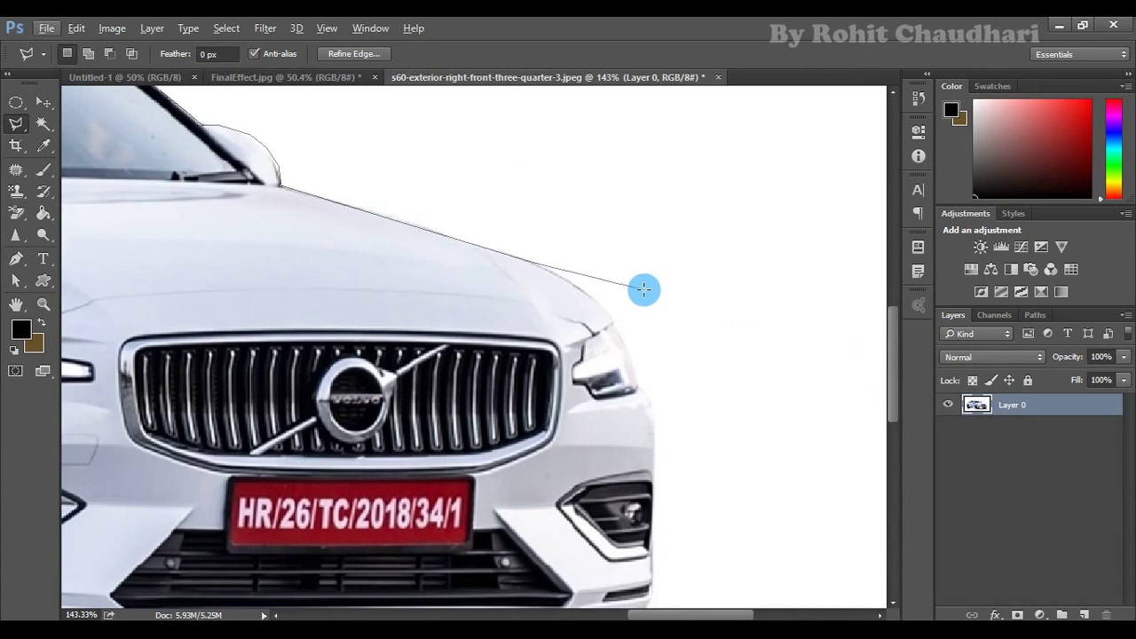
{"action": "left_click", "coordinate": [613, 315]}
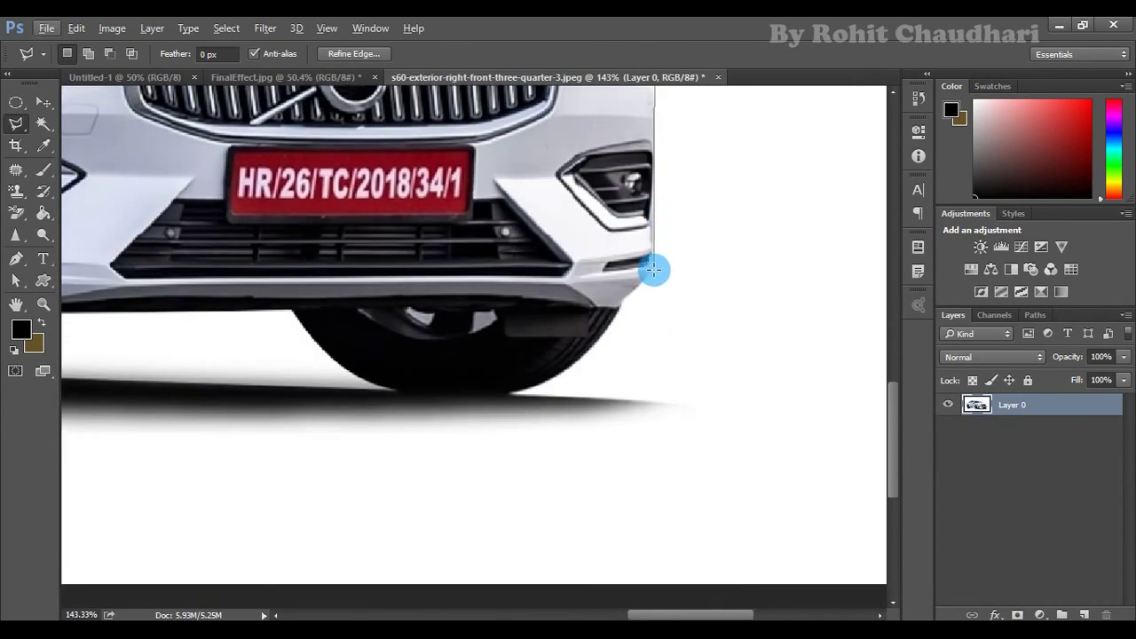
{"action": "left_click", "coordinate": [605, 340]}
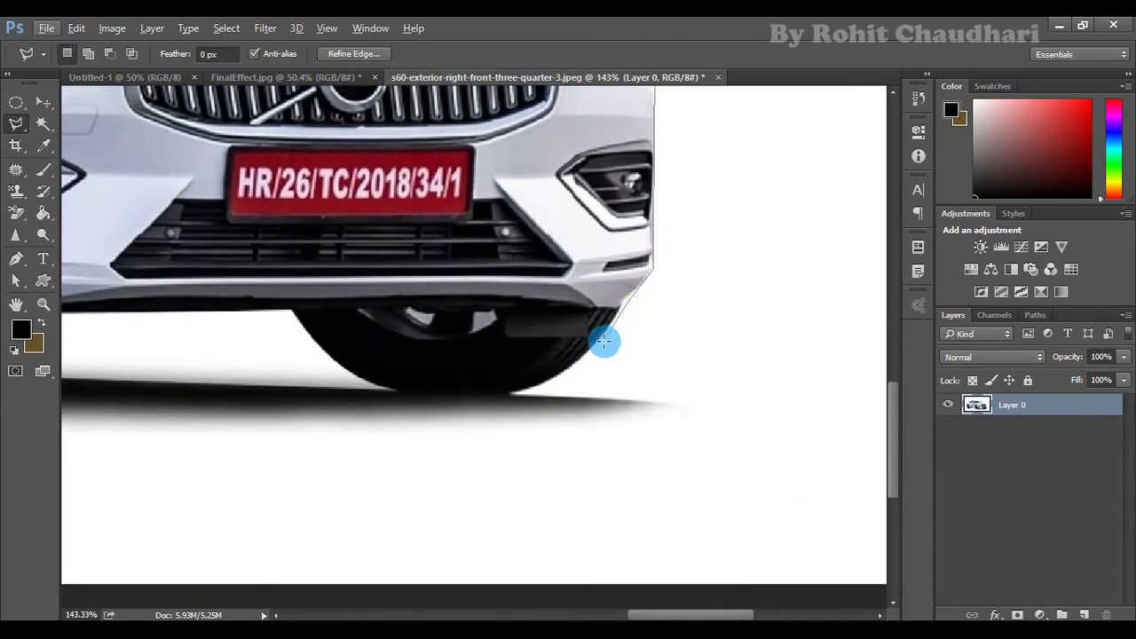
{"action": "left_click", "coordinate": [563, 371]}
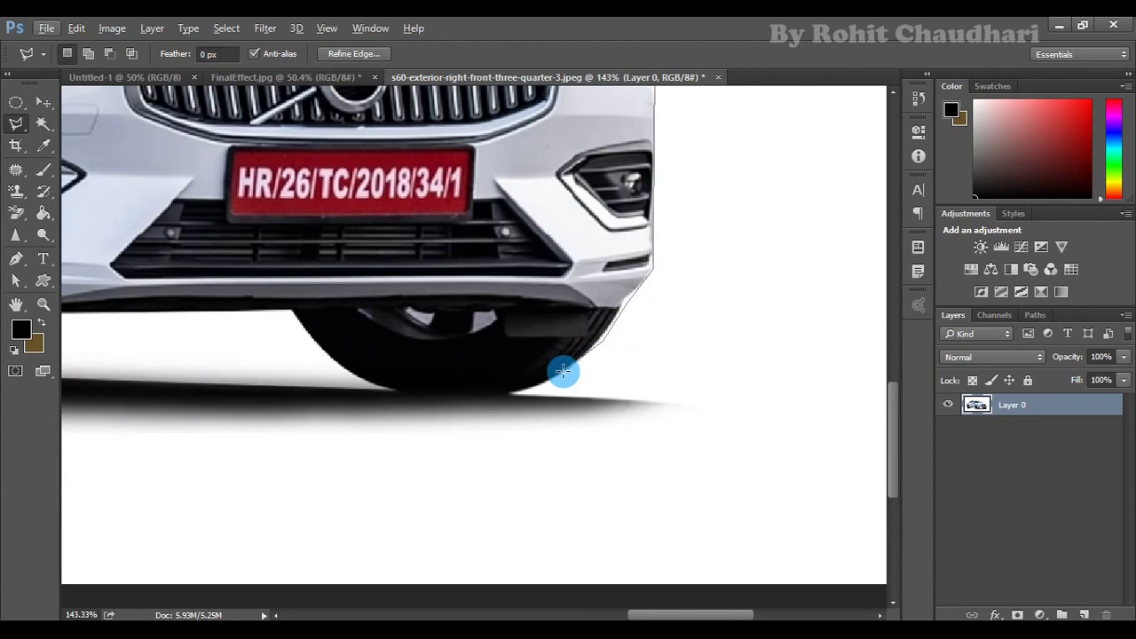
{"action": "left_click", "coordinate": [516, 392]}
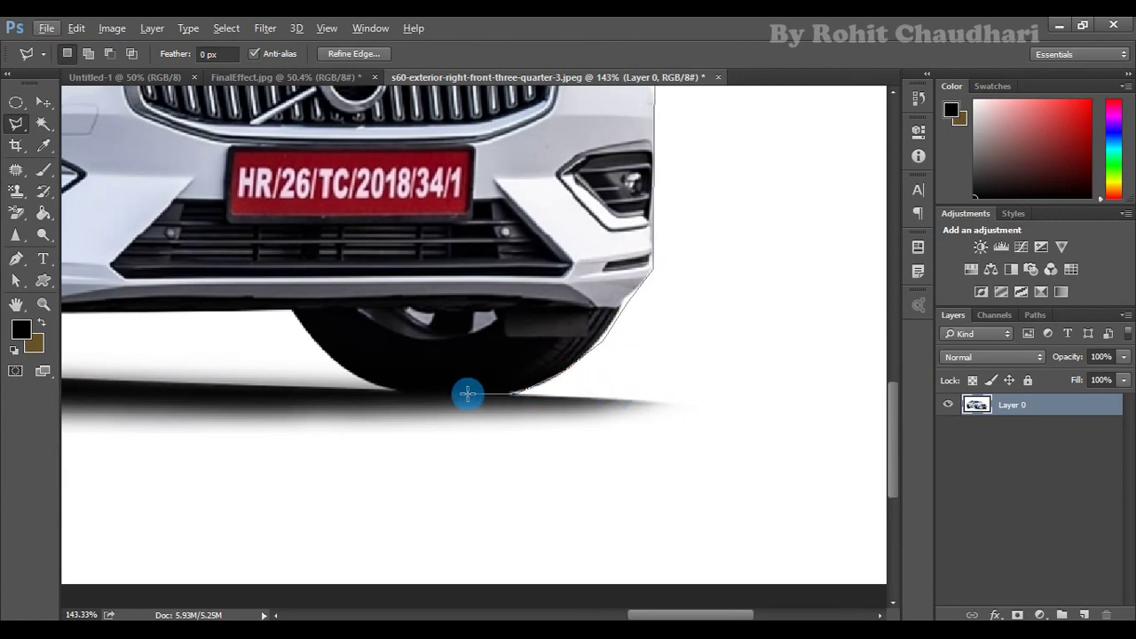
{"action": "left_click", "coordinate": [383, 391]}
{"action": "left_click", "coordinate": [322, 356]}
{"action": "left_click", "coordinate": [293, 310]}
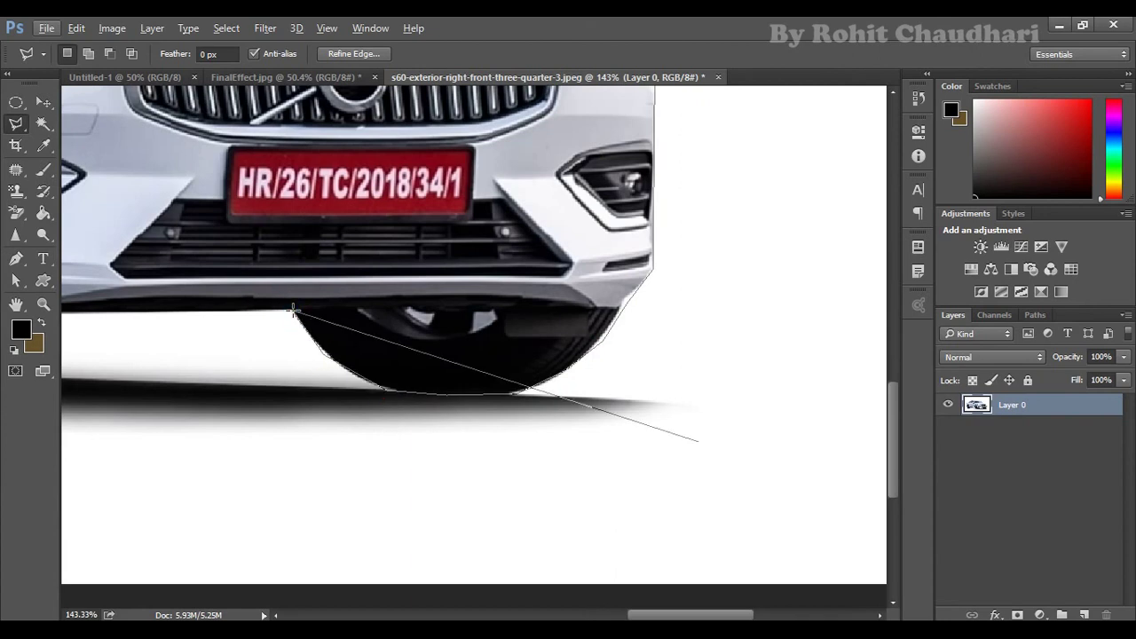
Extend the outline along the bumper's lower edge and around the front tyre.
{"action": "left_click_drag", "start_coordinate": [293, 309], "coordinate": [728, 309]}
{"action": "left_click", "coordinate": [509, 315]}
{"action": "left_click", "coordinate": [446, 312]}
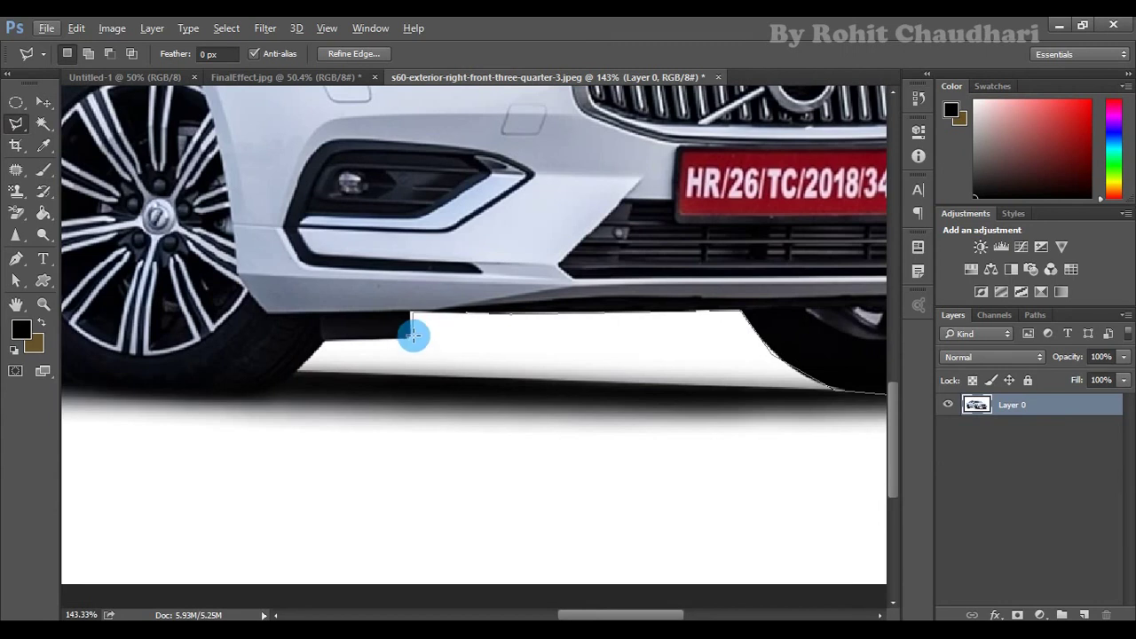
{"action": "left_click", "coordinate": [411, 338]}
{"action": "left_click", "coordinate": [327, 342]}
{"action": "left_click", "coordinate": [300, 366]}
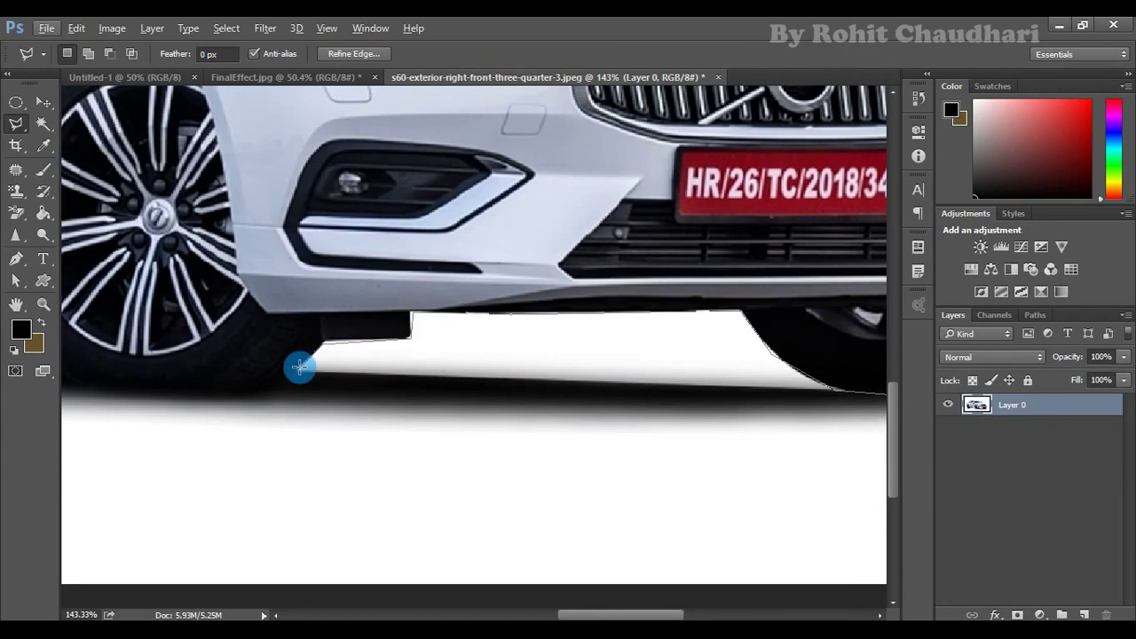
{"action": "scroll", "coordinate": [835, 451], "scroll_direction": "left", "scroll_amount": 10}
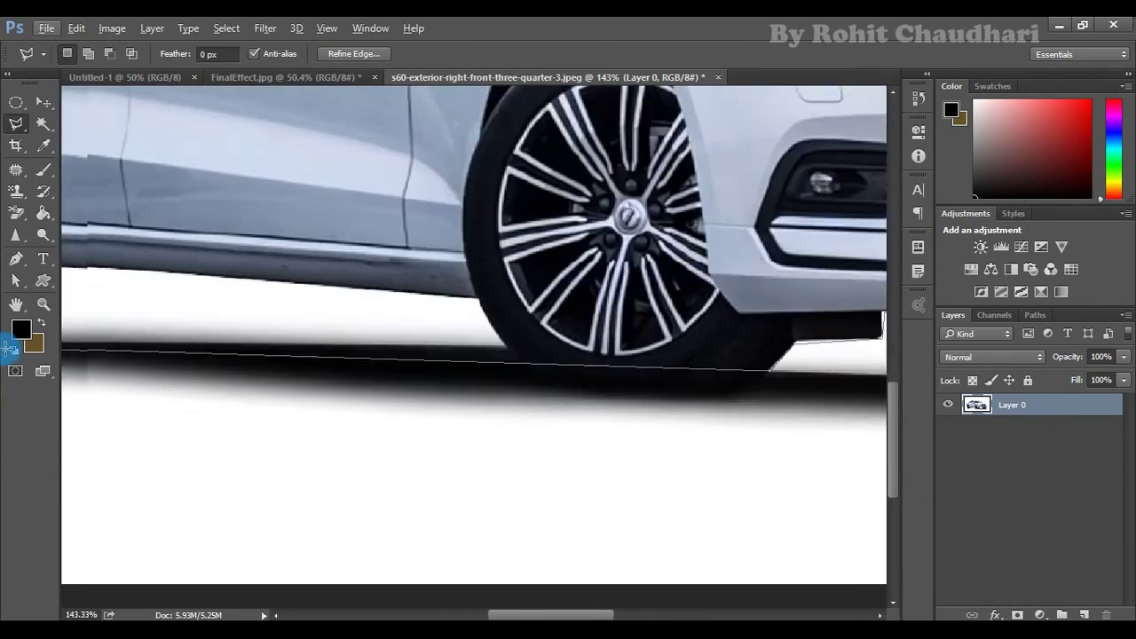
{"action": "left_click", "coordinate": [679, 407]}
{"action": "left_click", "coordinate": [586, 396]}
{"action": "left_click", "coordinate": [530, 351]}
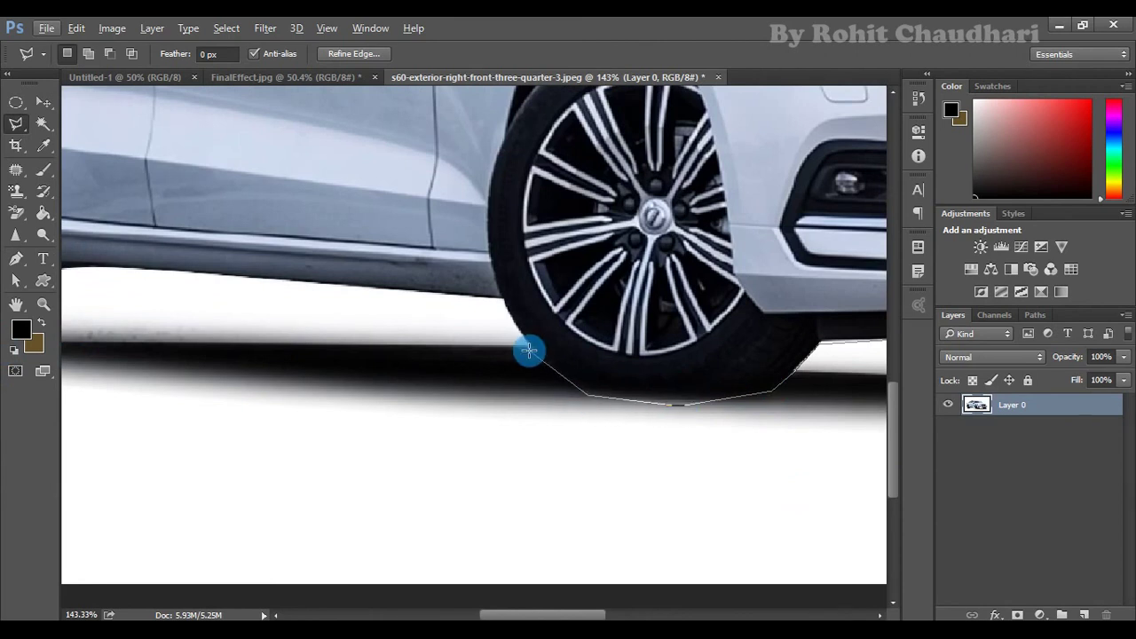
{"action": "scroll", "coordinate": [500, 297], "scroll_direction": "left", "scroll_amount": 5}
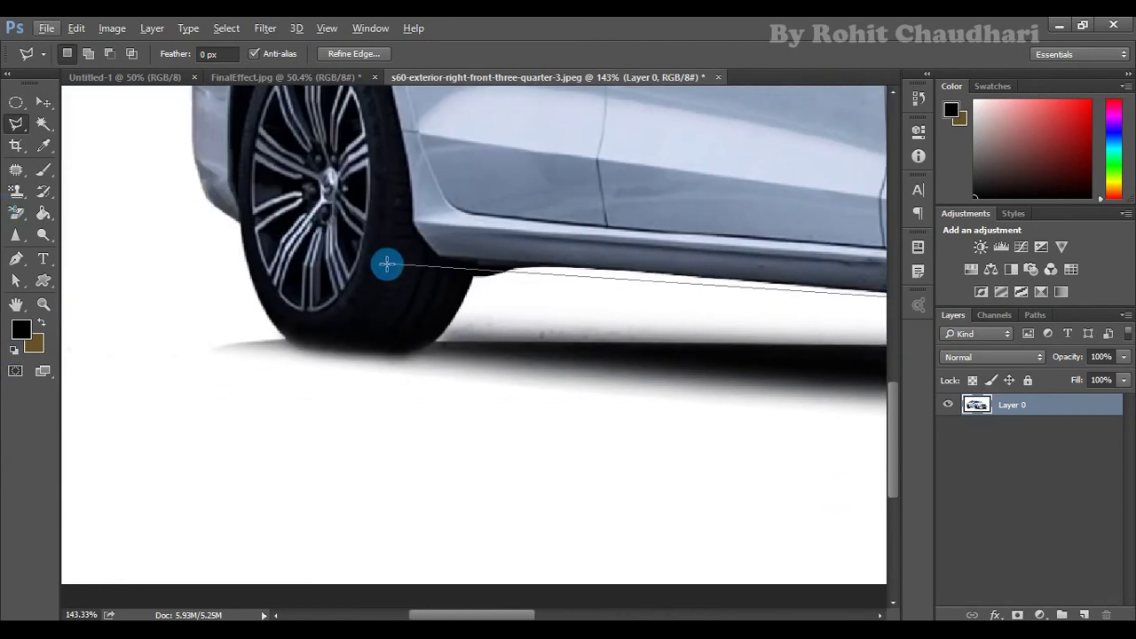
Trace the outline along the sill and around the rear tyre.
{"action": "left_click", "coordinate": [515, 263]}
{"action": "left_click", "coordinate": [491, 278]}
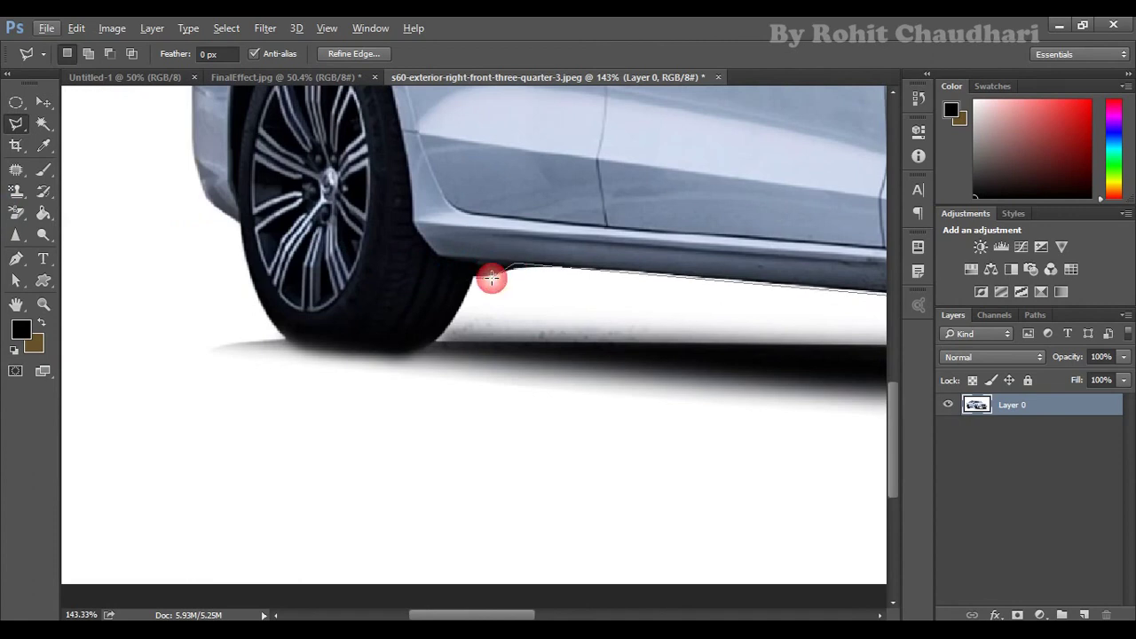
{"action": "left_click", "coordinate": [452, 332]}
{"action": "left_click", "coordinate": [461, 310]}
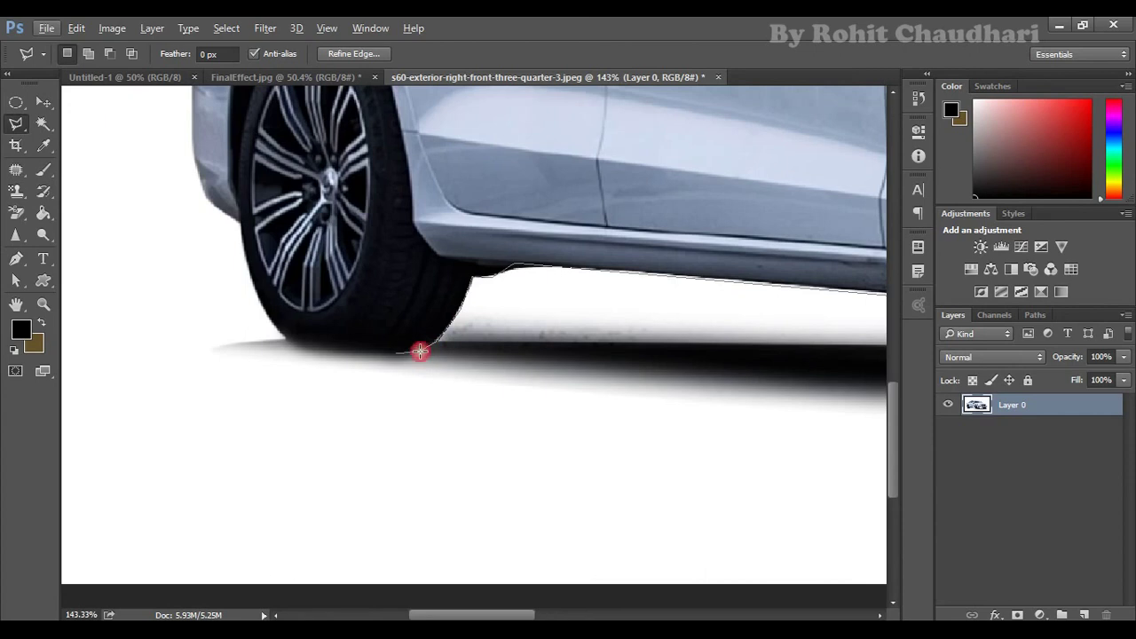
{"action": "left_click", "coordinate": [298, 346]}
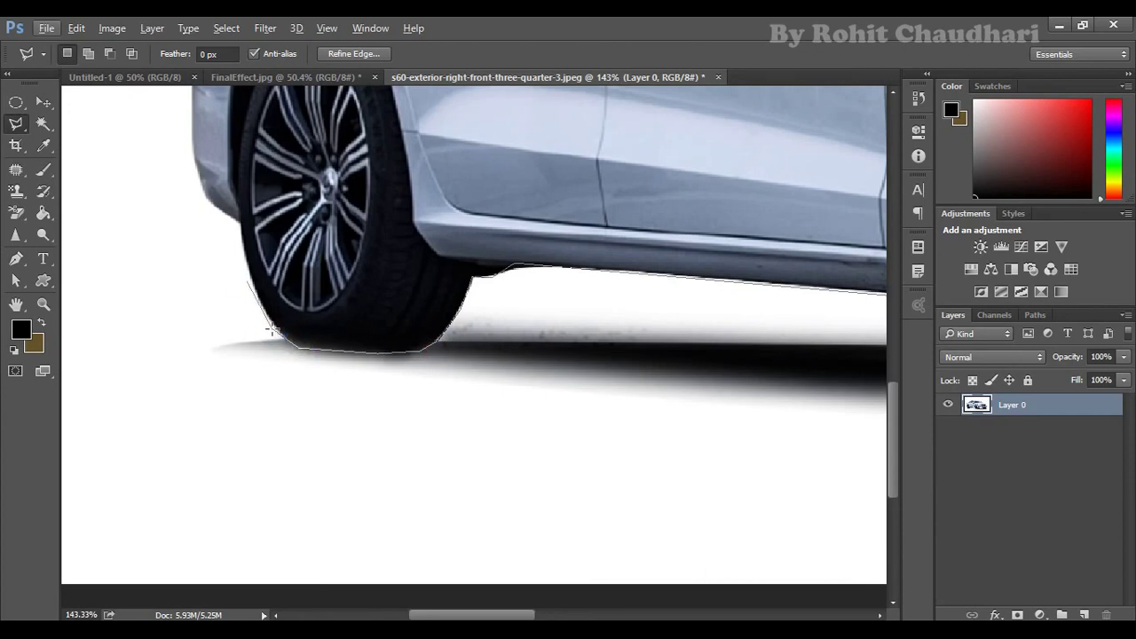
{"action": "left_click", "coordinate": [238, 223]}
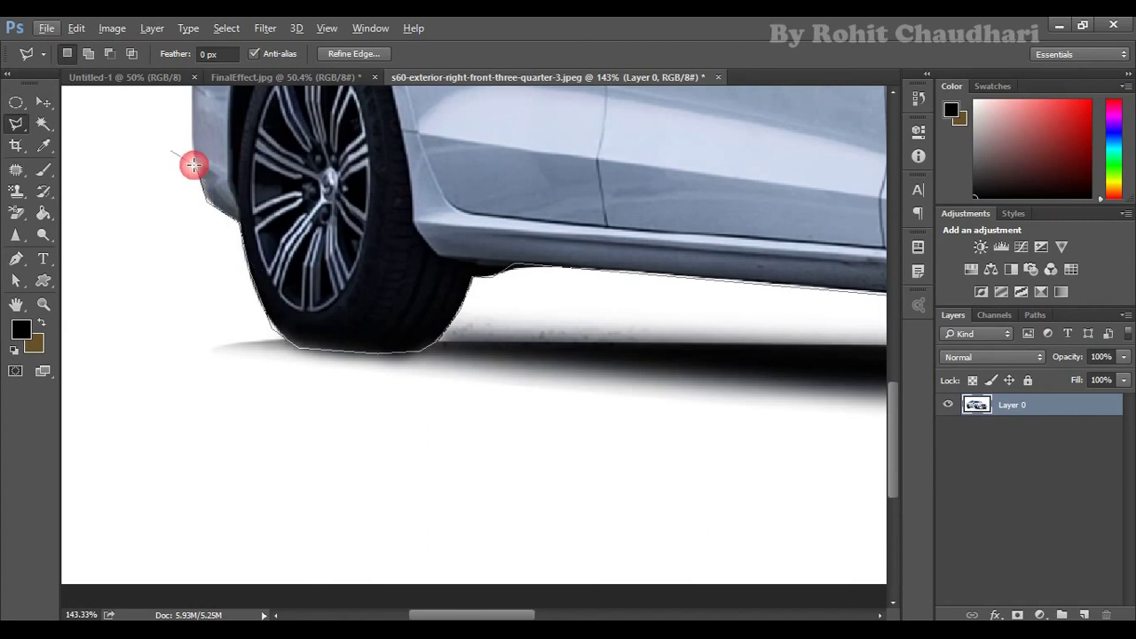
{"action": "left_click_drag", "start_coordinate": [194, 165], "coordinate": [278, 314]}
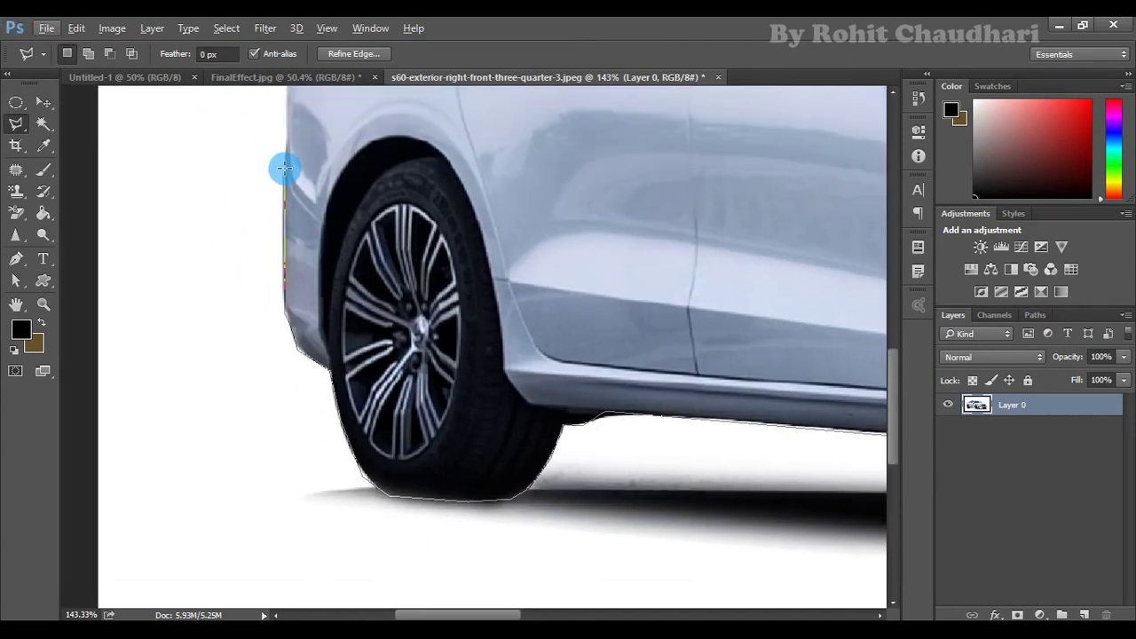
{"action": "scroll", "coordinate": [282, 166], "scroll_direction": "up", "scroll_amount": 5}
Trace up the rear edge, window and roof, then close the outline into a selection.
{"action": "left_click", "coordinate": [294, 423]}
{"action": "left_click", "coordinate": [312, 404]}
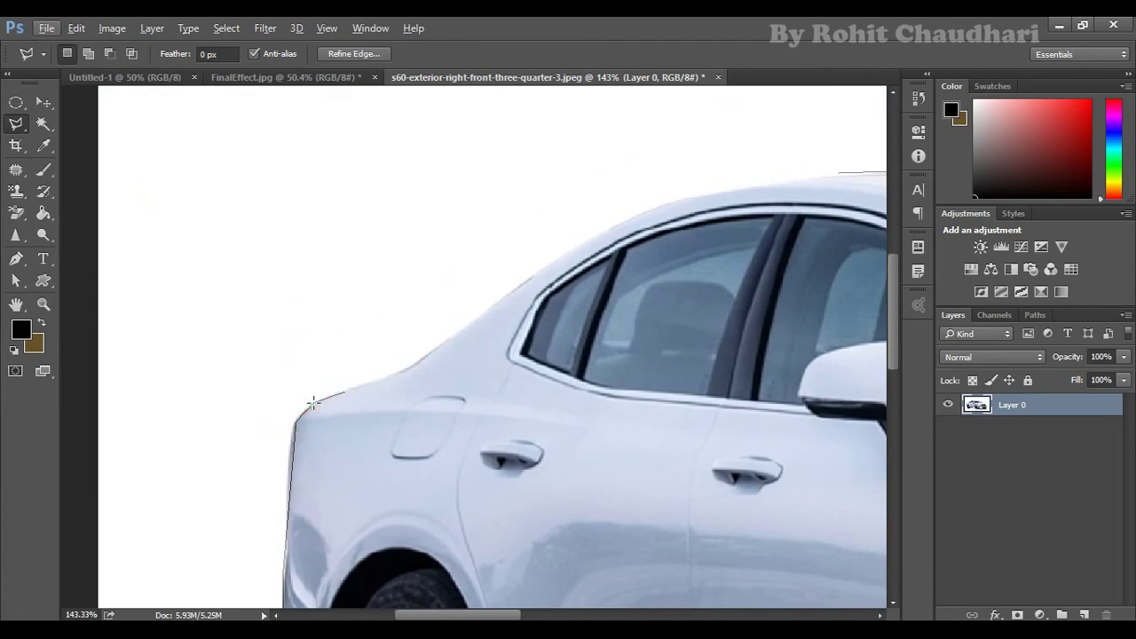
{"action": "left_click", "coordinate": [408, 368]}
{"action": "left_click", "coordinate": [515, 287]}
{"action": "left_click", "coordinate": [617, 225]}
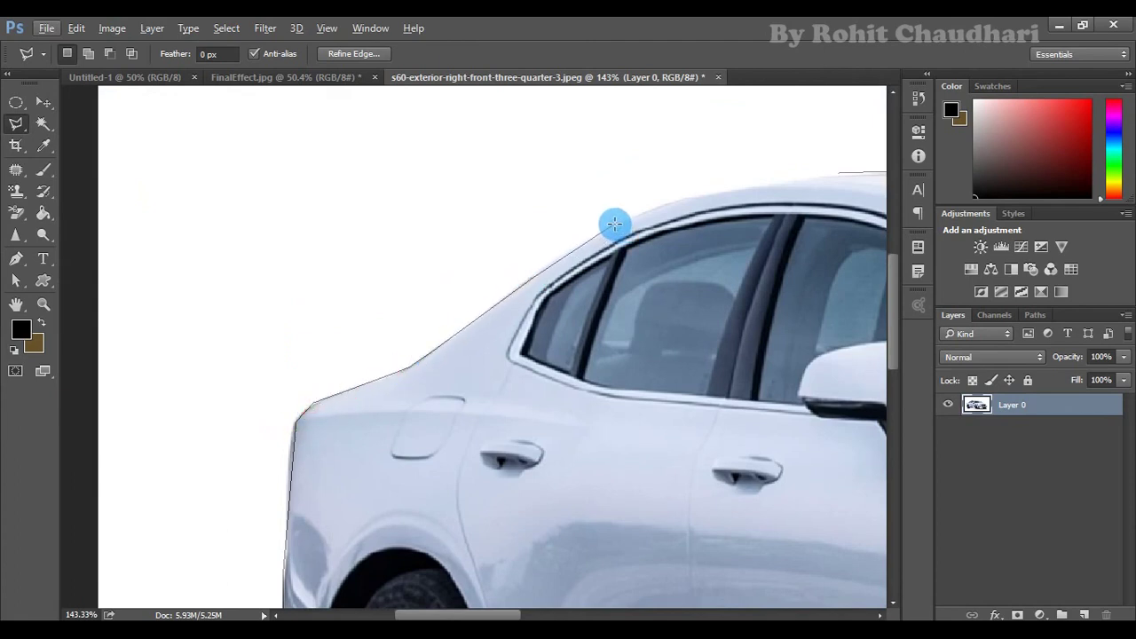
{"action": "left_click", "coordinate": [670, 203]}
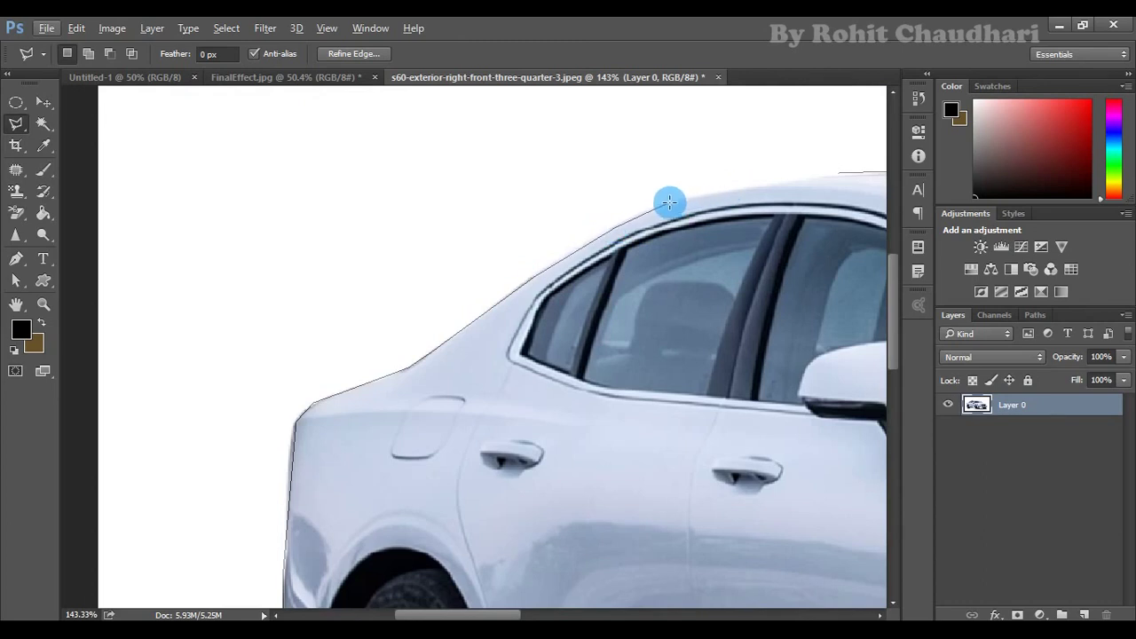
{"action": "left_click", "coordinate": [811, 177]}
{"action": "double_click", "coordinate": [845, 178]}
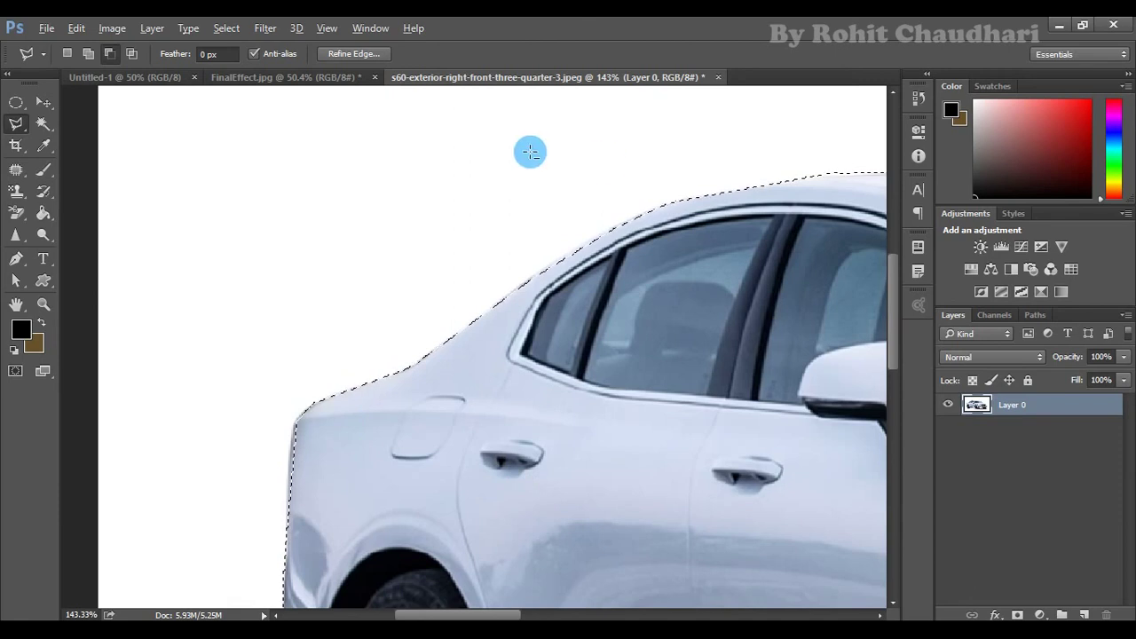
{"action": "scroll", "coordinate": [266, 258], "scroll_direction": "down", "scroll_amount": 3}
{"action": "scroll", "coordinate": [266, 258], "scroll_direction": "down", "scroll_amount": 3}
{"action": "scroll", "coordinate": [469, 299], "scroll_direction": "up", "scroll_amount": 1}
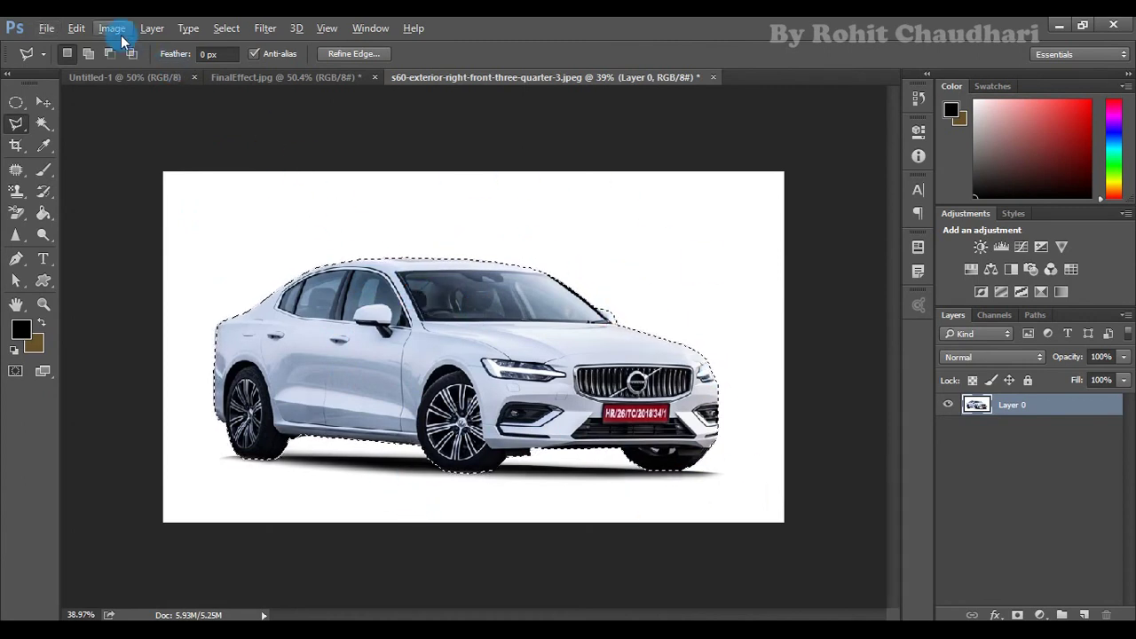
Invert the selection, delete the white background, and deselect.
{"action": "left_click", "coordinate": [224, 29]}
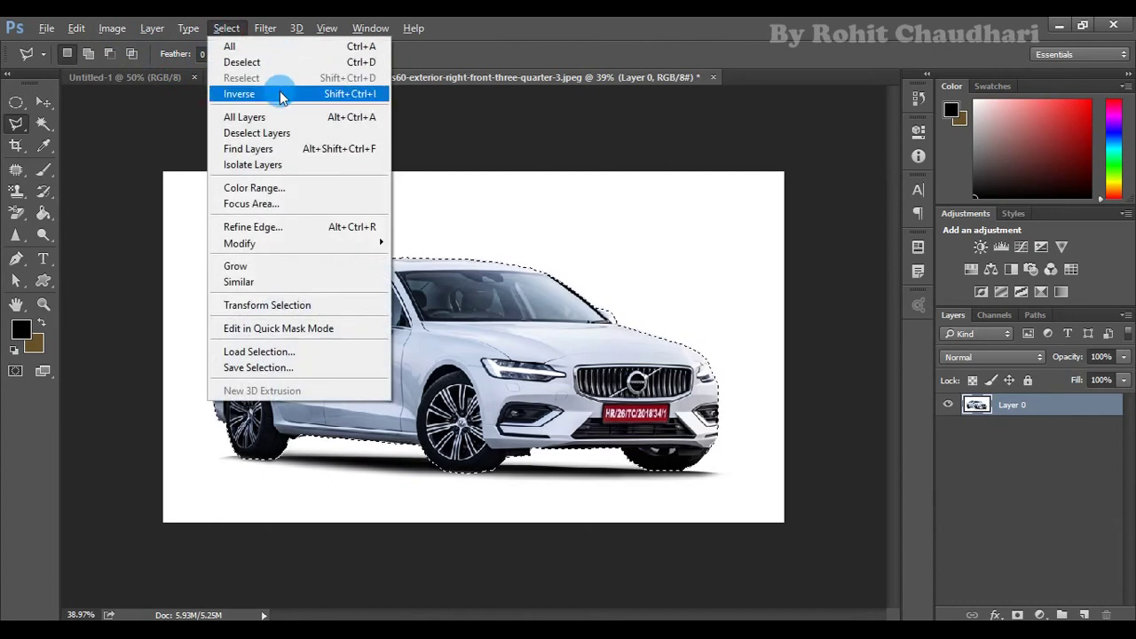
{"action": "left_click", "coordinate": [282, 94]}
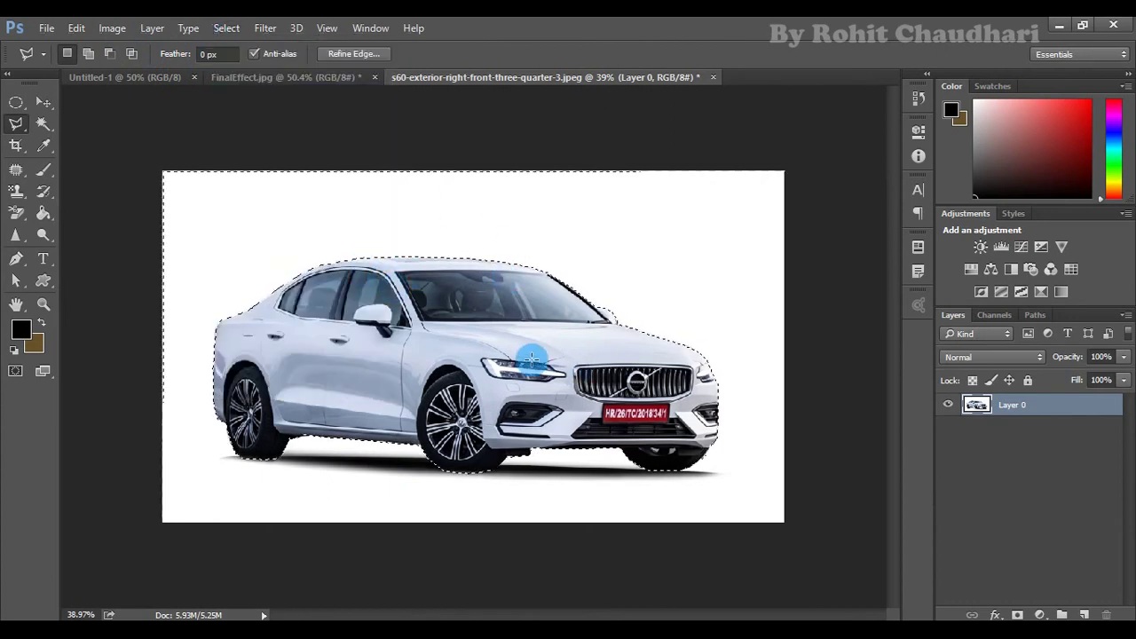
{"action": "key", "text": "Delete"}
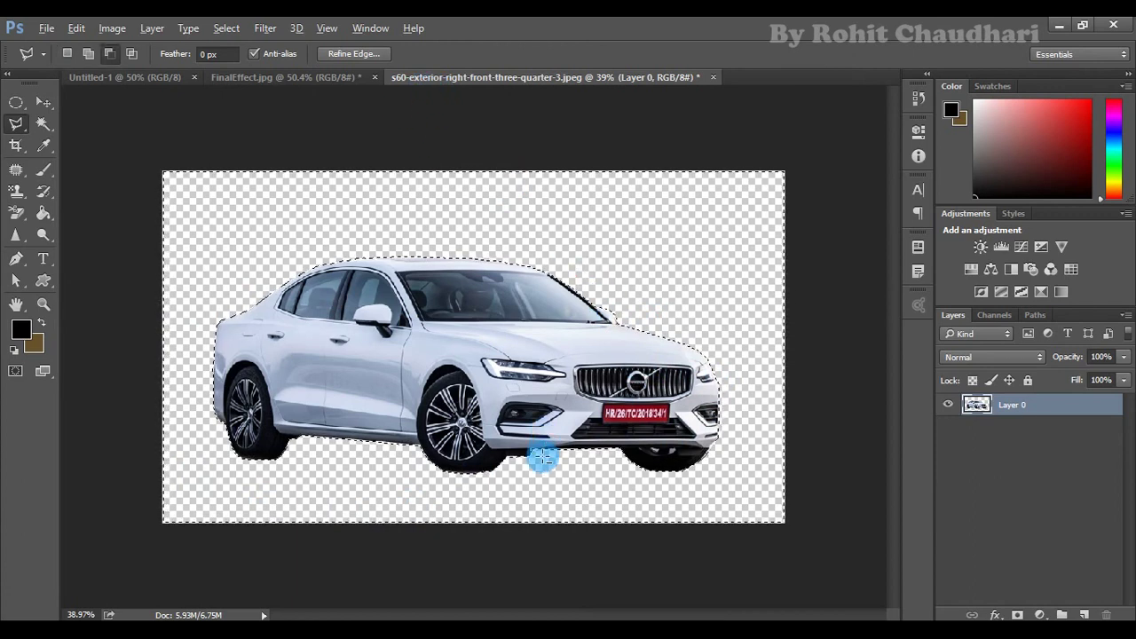
{"action": "scroll", "coordinate": [541, 457], "scroll_direction": "up", "scroll_amount": 1}
{"action": "key", "text": "ctrl+d"}
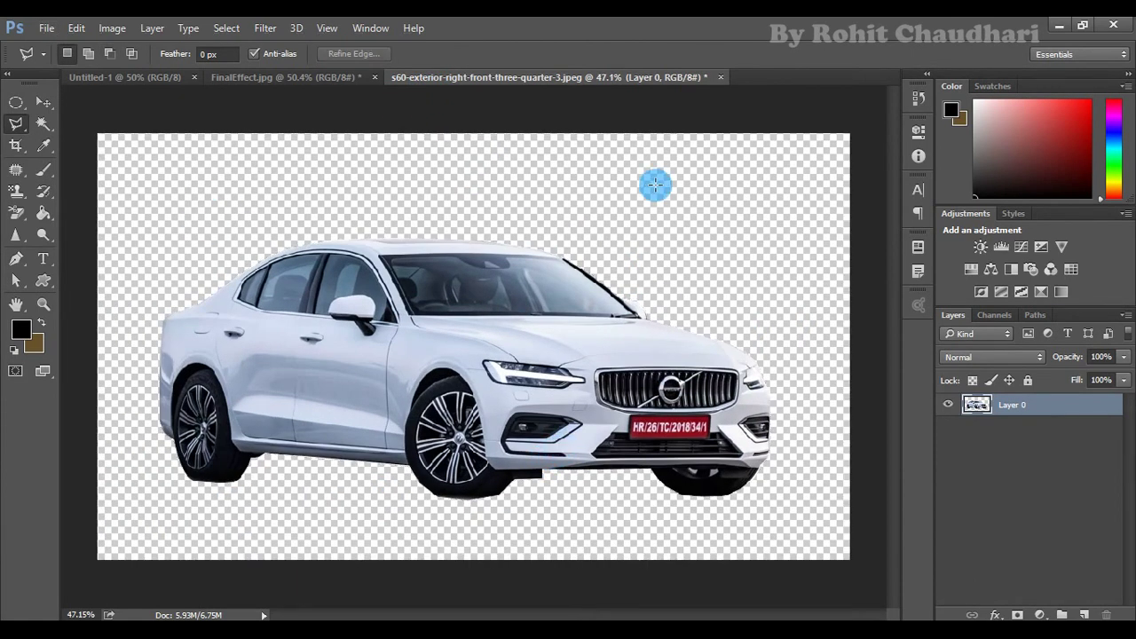
Nudge the cut-out car slightly up and left with the Move Tool.
{"action": "left_click", "coordinate": [44, 102]}
{"action": "left_click", "coordinate": [617, 184]}
{"action": "left_click_drag", "start_coordinate": [543, 289], "coordinate": [594, 335]}
Zoom in, select the plain Eraser and shrink its brush to 35.
{"action": "scroll", "coordinate": [450, 545], "scroll_direction": "up", "scroll_amount": 1}
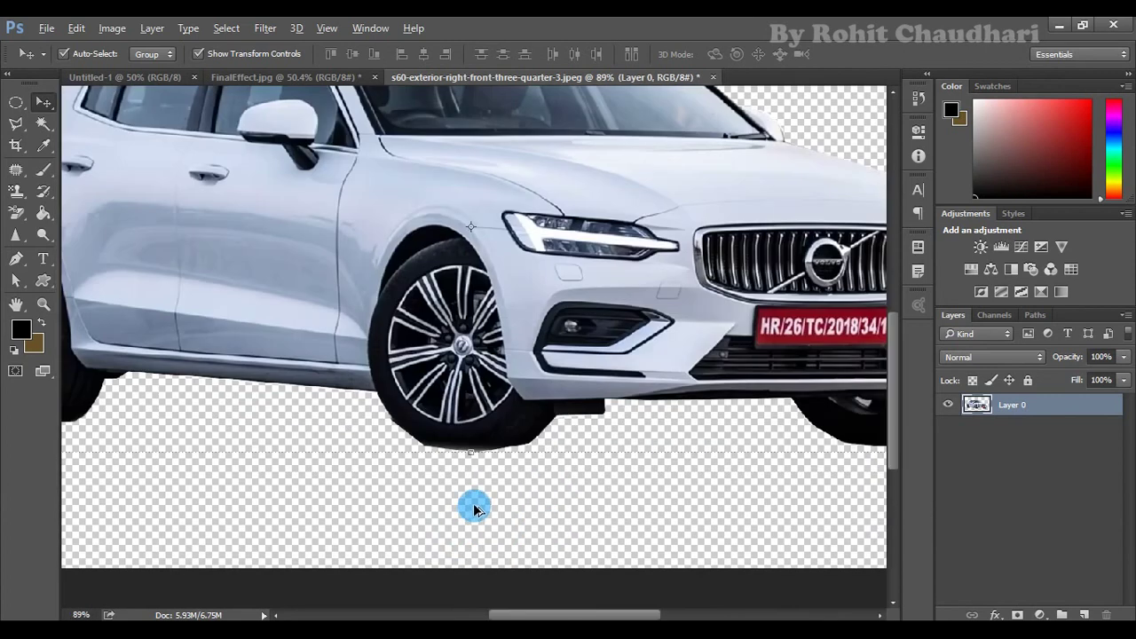
{"action": "scroll", "coordinate": [471, 507], "scroll_direction": "up", "scroll_amount": 1}
{"action": "scroll", "coordinate": [459, 411], "scroll_direction": "up", "scroll_amount": 1}
{"action": "left_click", "coordinate": [15, 189]}
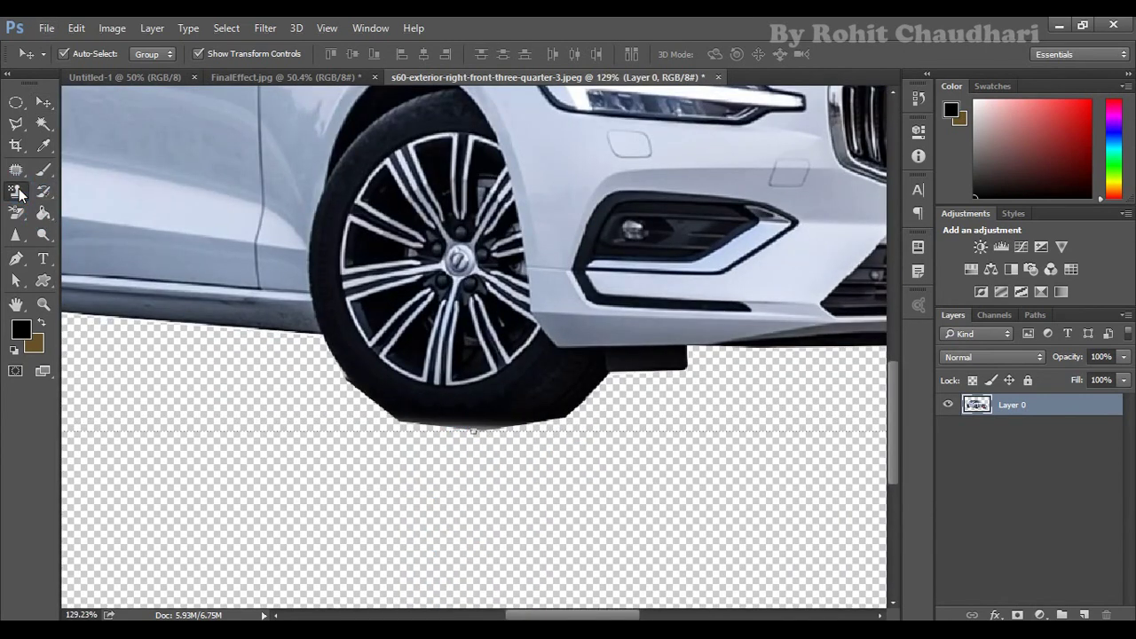
{"action": "left_click", "coordinate": [14, 214]}
{"action": "left_click", "coordinate": [84, 210]}
{"action": "left_click", "coordinate": [465, 381]}
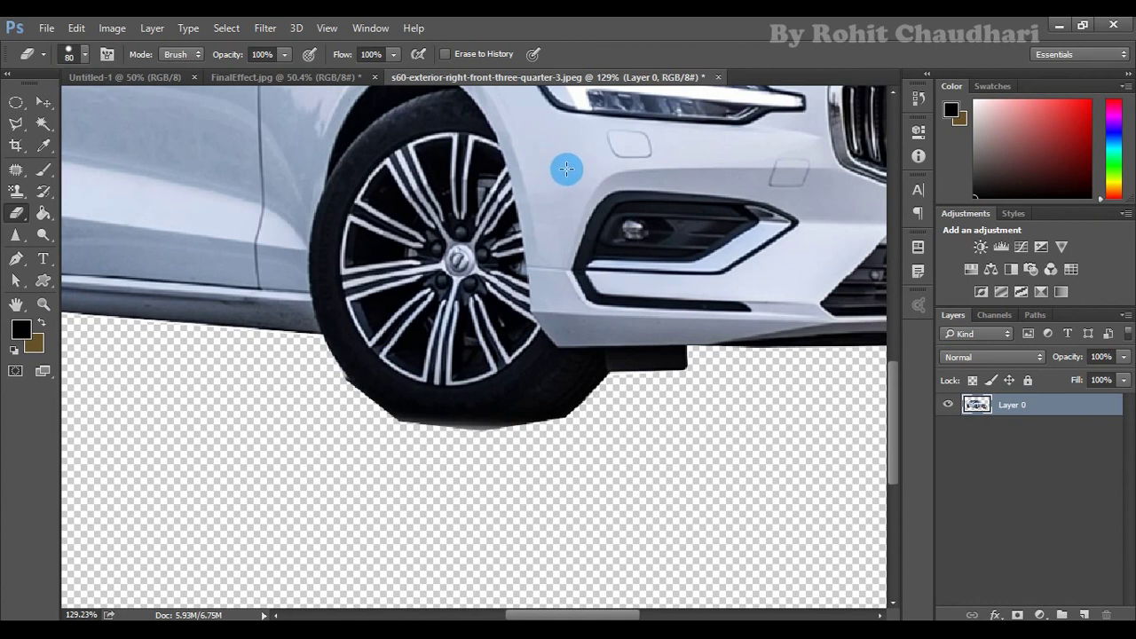
{"action": "key", "text": "Caps_Lock"}
{"action": "key", "text": "Caps_Lock"}
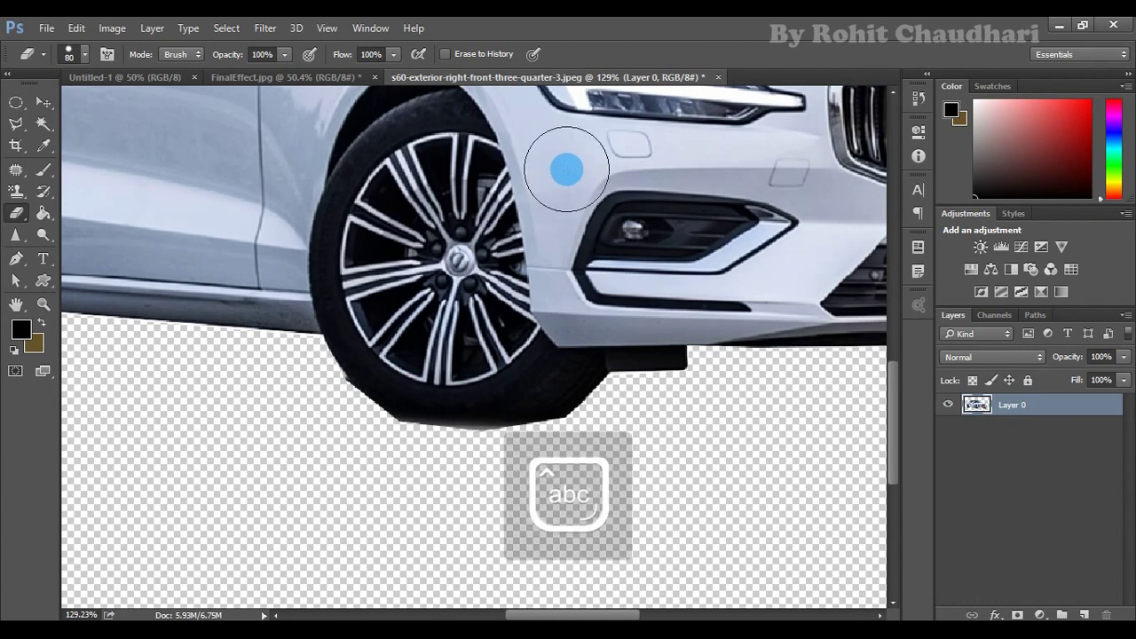
{"action": "key", "text": "bracketleft"}
{"action": "key", "text": "bracketleft"}
{"action": "key", "text": "bracketleft"}
{"action": "key", "text": "bracketleft"}
{"action": "key", "text": "bracketleft"}
{"action": "key", "text": "bracketleft"}
Erase leftover pixels and shadow along the front tyre's lower edge.
{"action": "left_click", "coordinate": [617, 393]}
{"action": "left_click_drag", "start_coordinate": [617, 393], "coordinate": [573, 431]}
{"action": "left_click", "coordinate": [588, 422]}
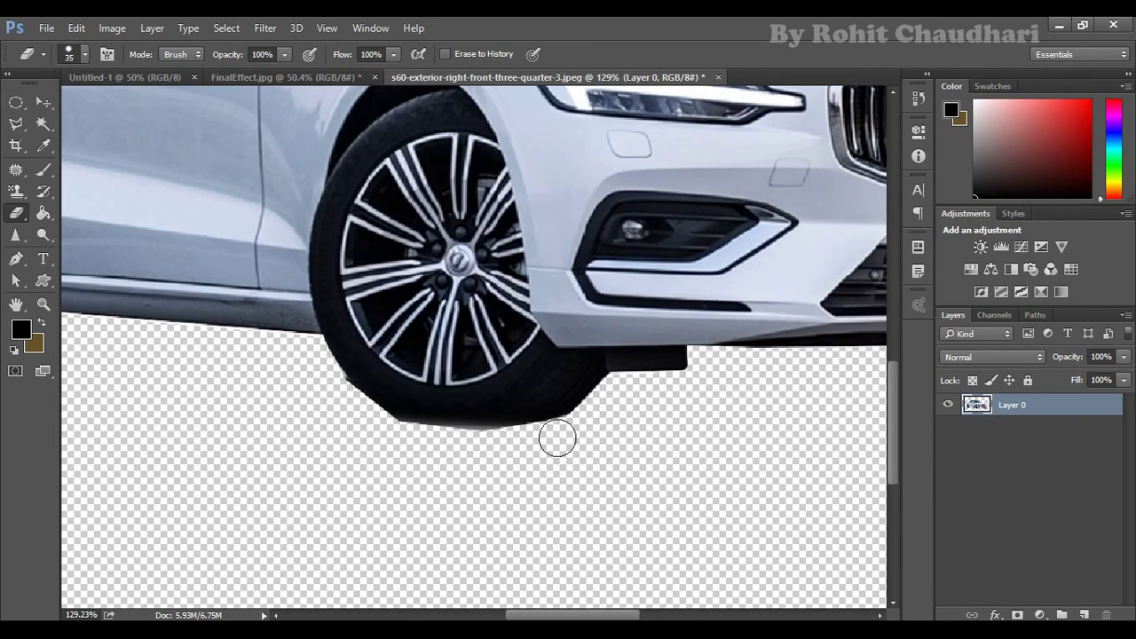
{"action": "left_click", "coordinate": [573, 432]}
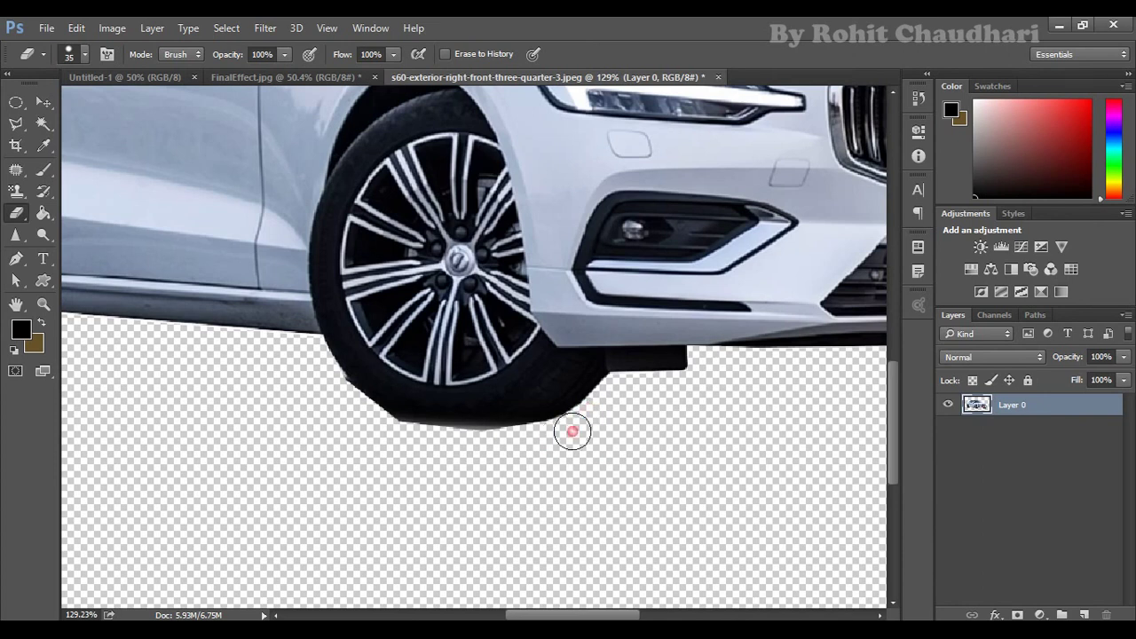
{"action": "left_click", "coordinate": [529, 446]}
{"action": "left_click_drag", "start_coordinate": [529, 446], "coordinate": [502, 446]}
{"action": "left_click", "coordinate": [421, 444]}
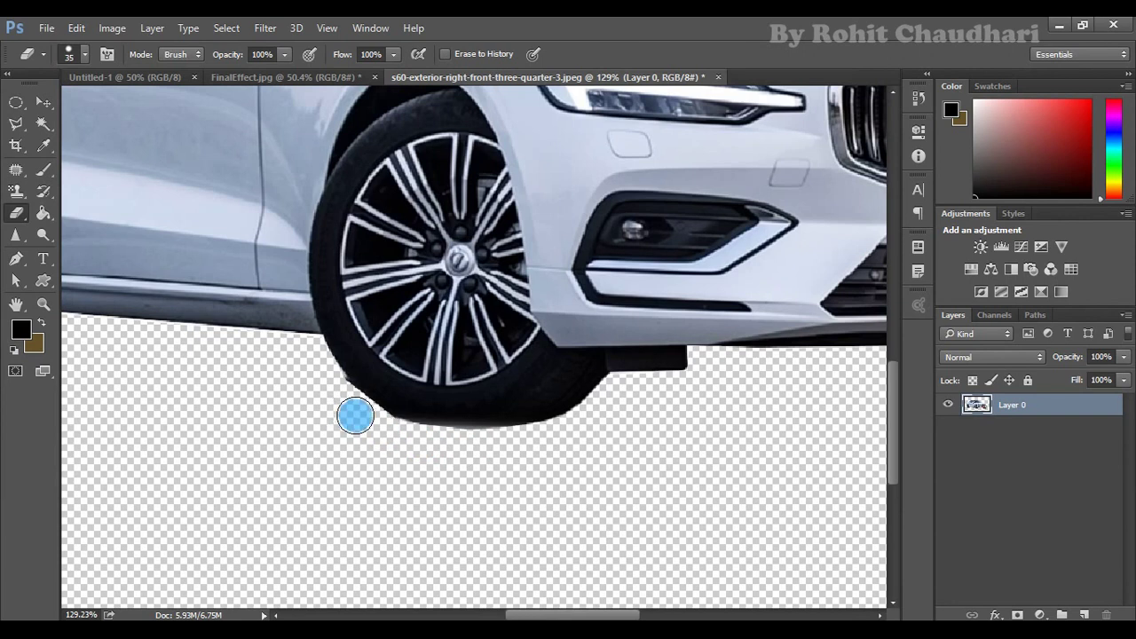
Clean stray background off the tyre's lower-left edge, then zoom back out.
{"action": "left_click", "coordinate": [362, 410]}
{"action": "left_click", "coordinate": [385, 432]}
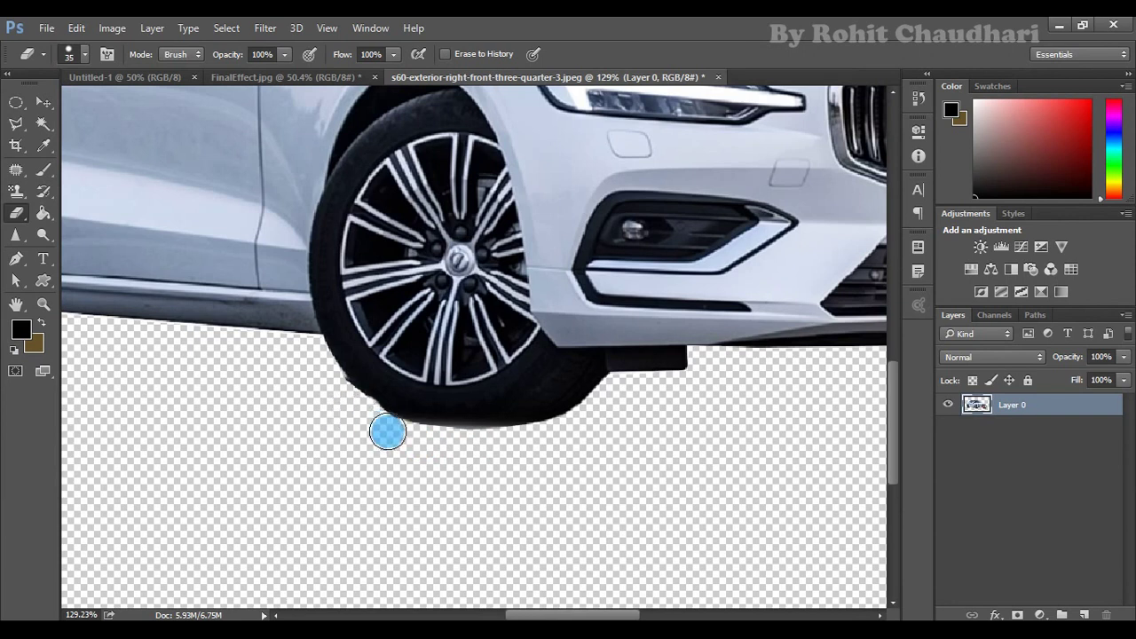
{"action": "left_click", "coordinate": [397, 436]}
{"action": "left_click", "coordinate": [422, 438]}
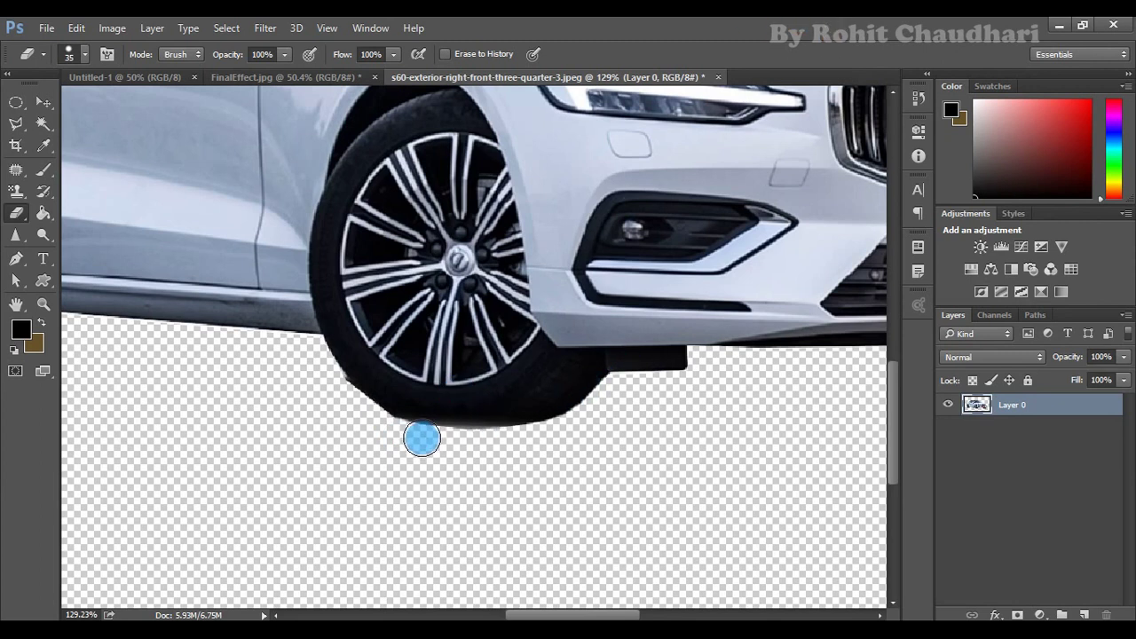
{"action": "left_click", "coordinate": [369, 428]}
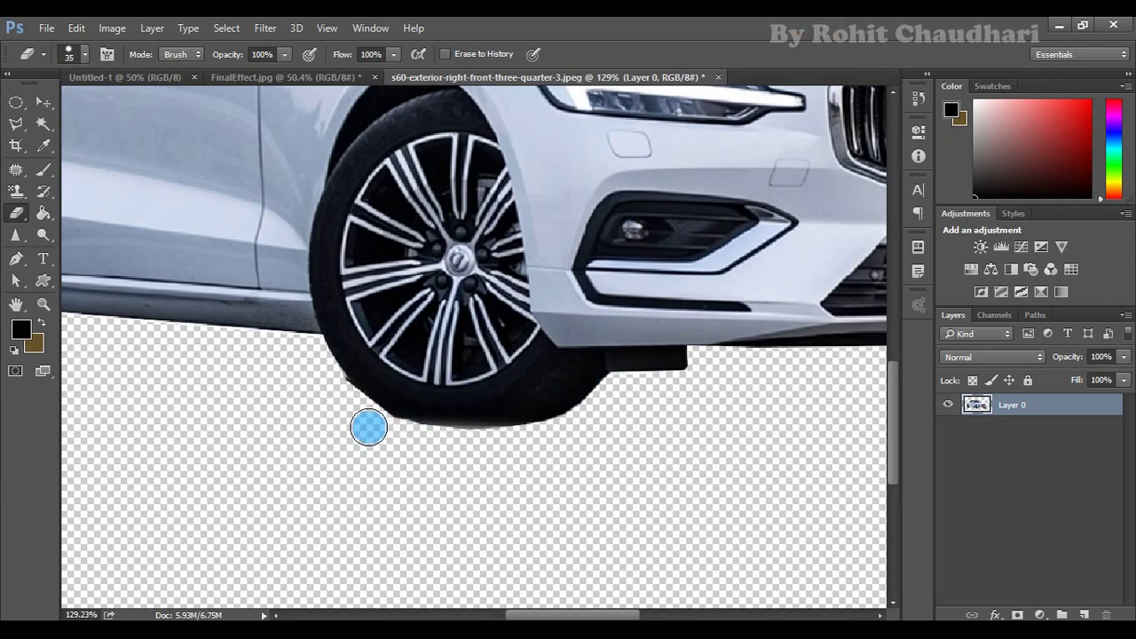
{"action": "left_click", "coordinate": [340, 406]}
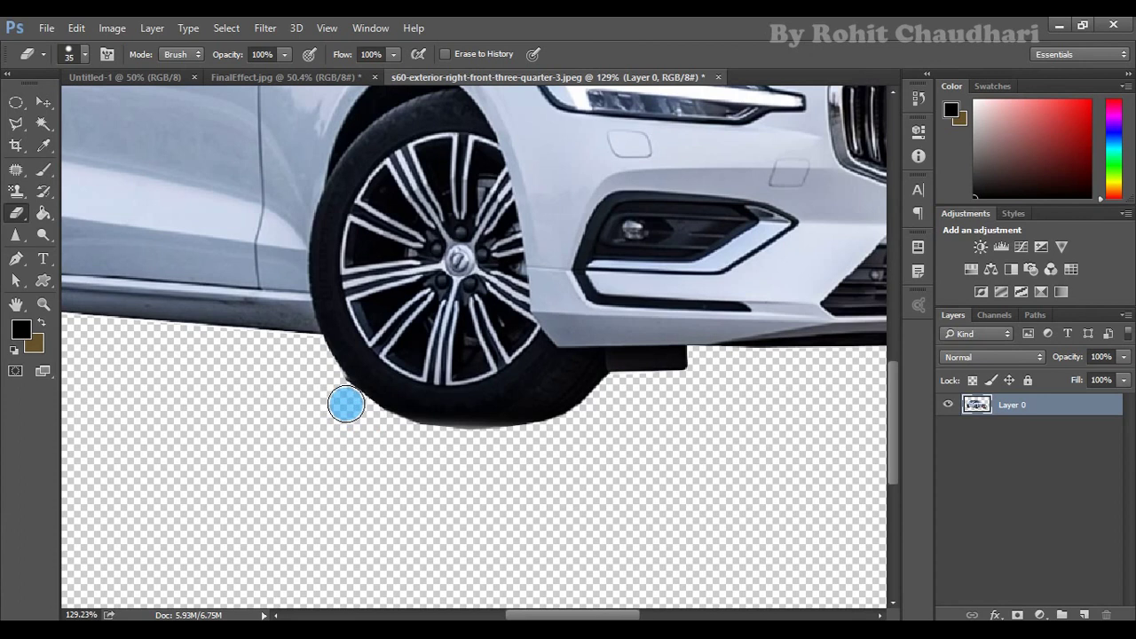
{"action": "left_click", "coordinate": [326, 382]}
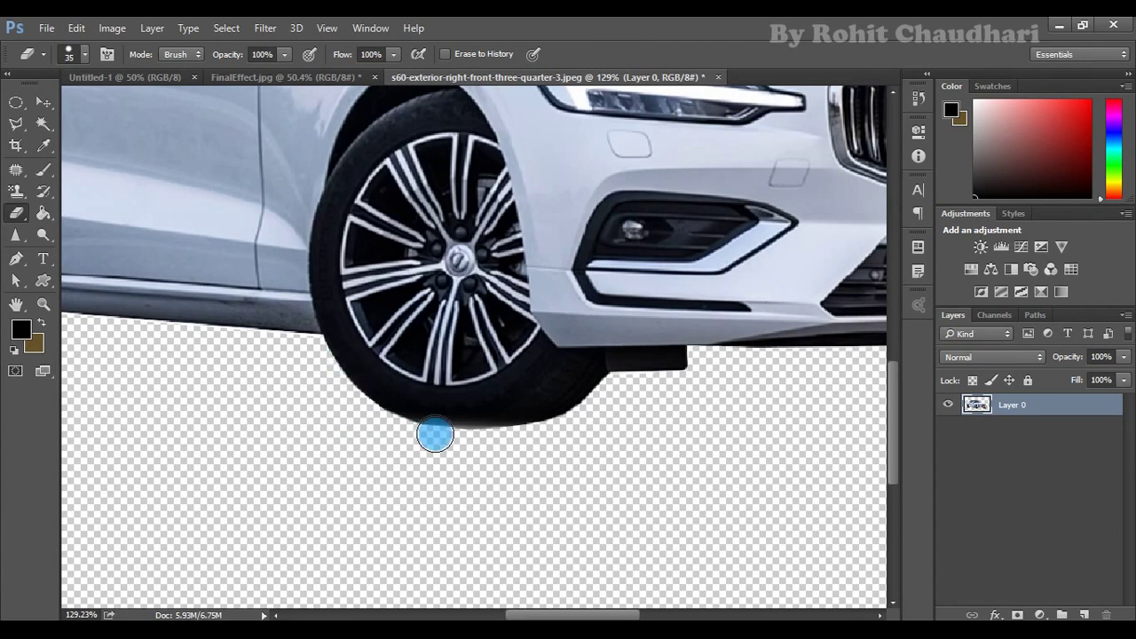
{"action": "scroll", "coordinate": [294, 429], "scroll_direction": "down", "scroll_amount": 3}
{"action": "scroll", "coordinate": [292, 426], "scroll_direction": "down", "scroll_amount": 1}
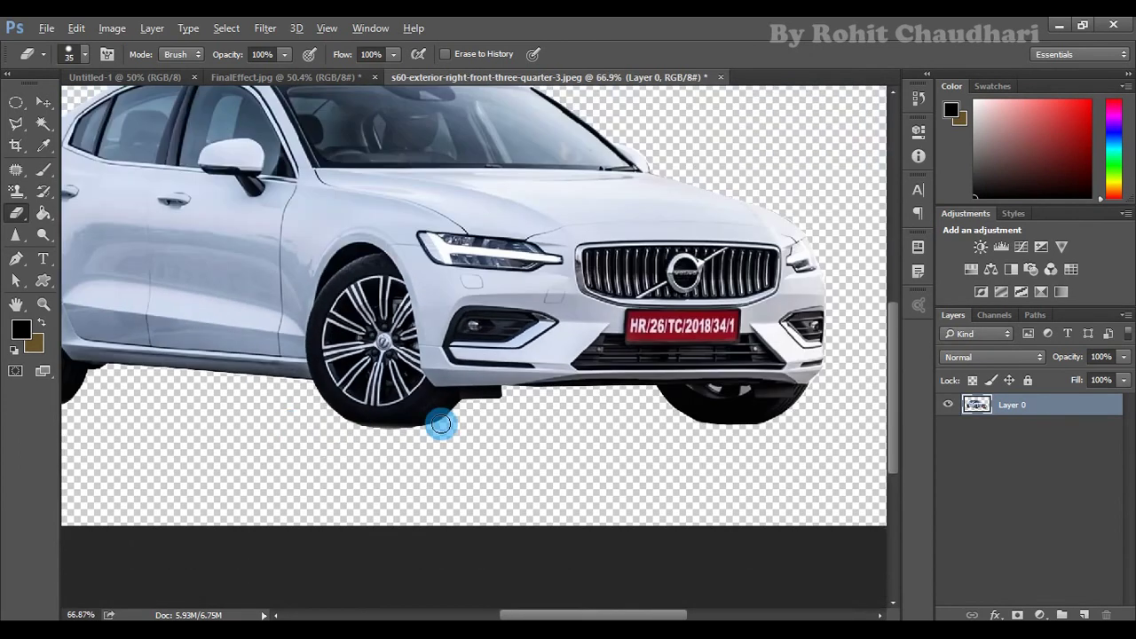
{"action": "scroll", "coordinate": [666, 418], "scroll_direction": "down", "scroll_amount": 1}
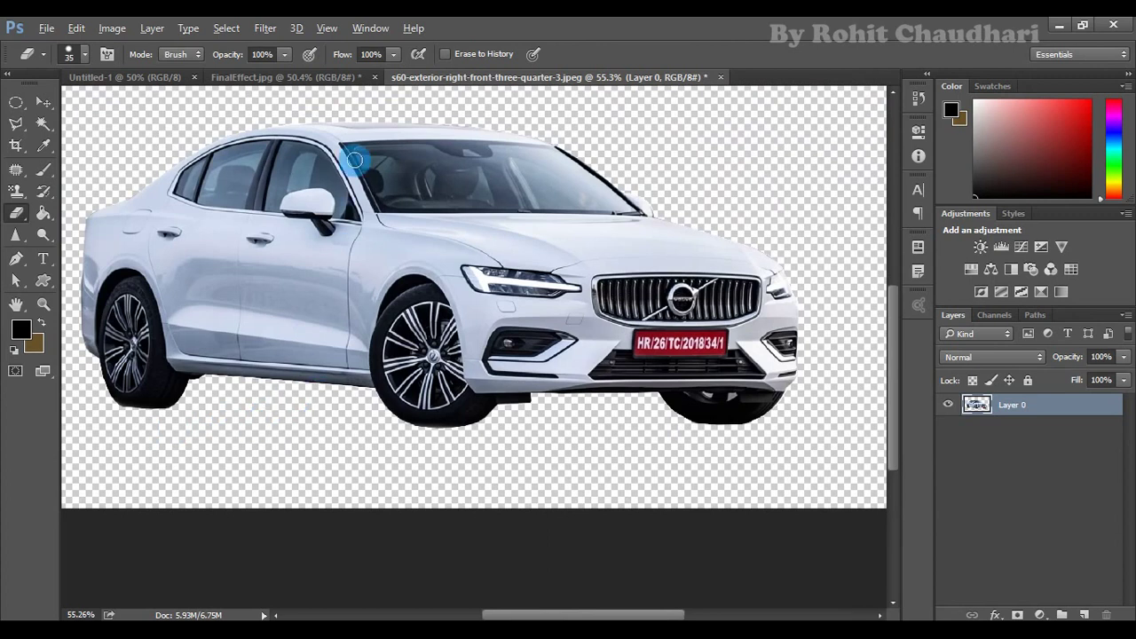
{"action": "key", "text": "alt"}
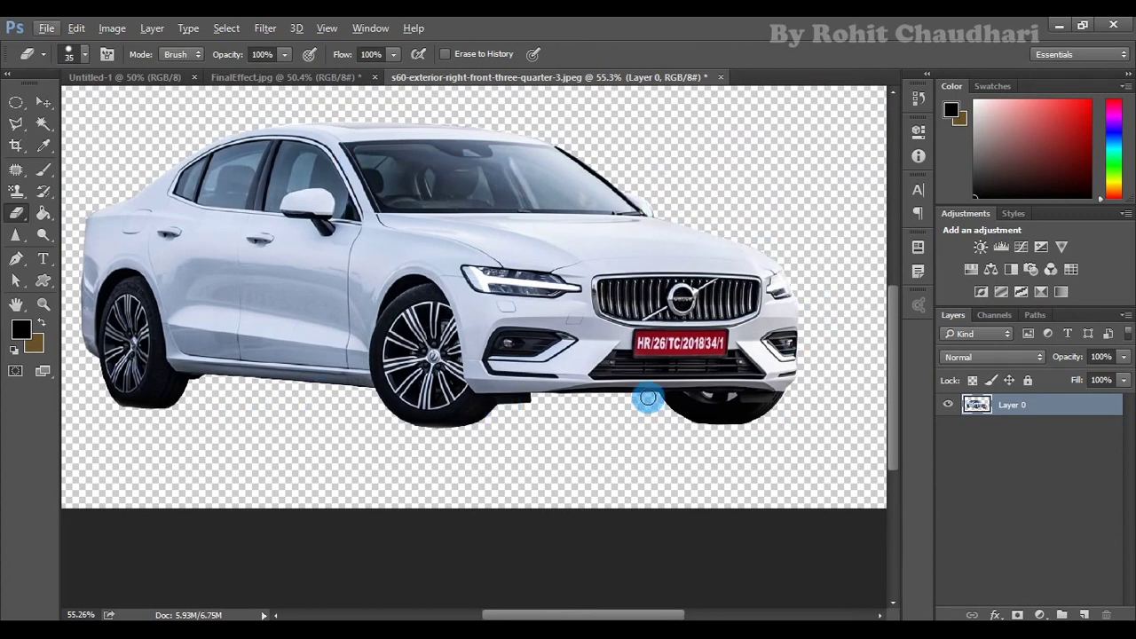
{"action": "left_click", "coordinate": [43, 102]}
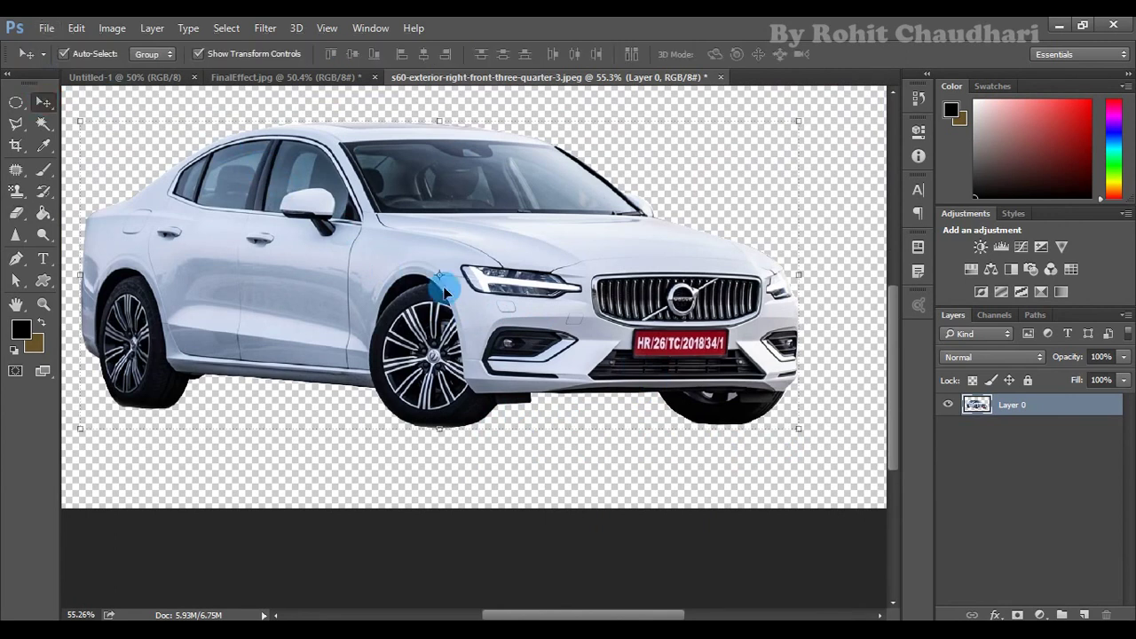
Save the cut-out Volvo as a PNG with default PNG options, then close it.
{"action": "key", "text": "ctrl+0"}
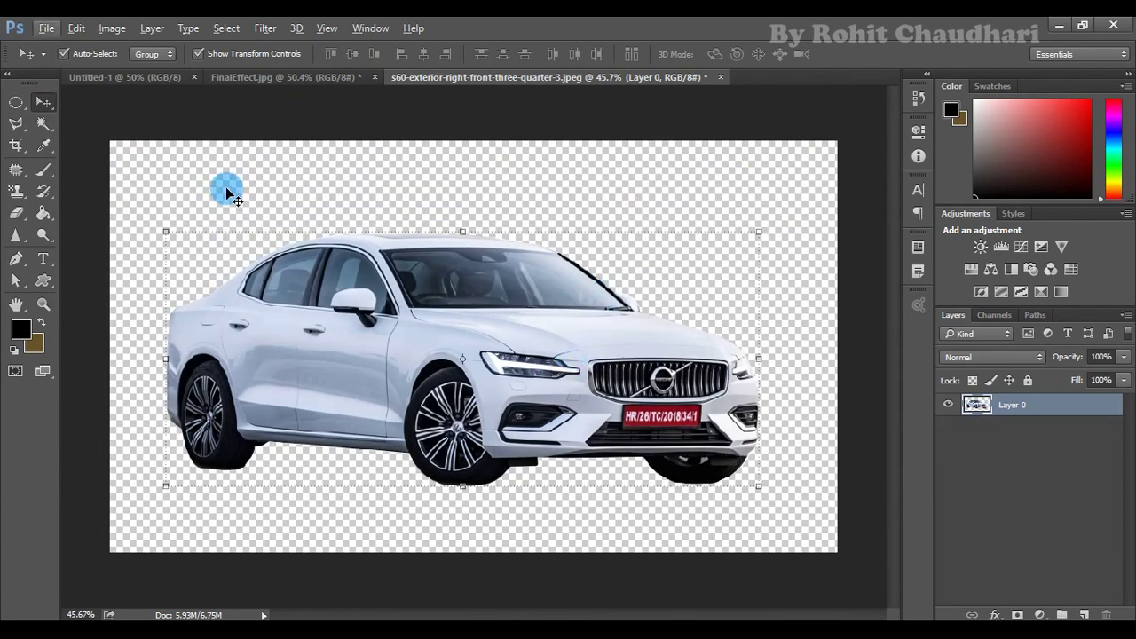
{"action": "left_click_drag", "start_coordinate": [566, 268], "coordinate": [578, 248]}
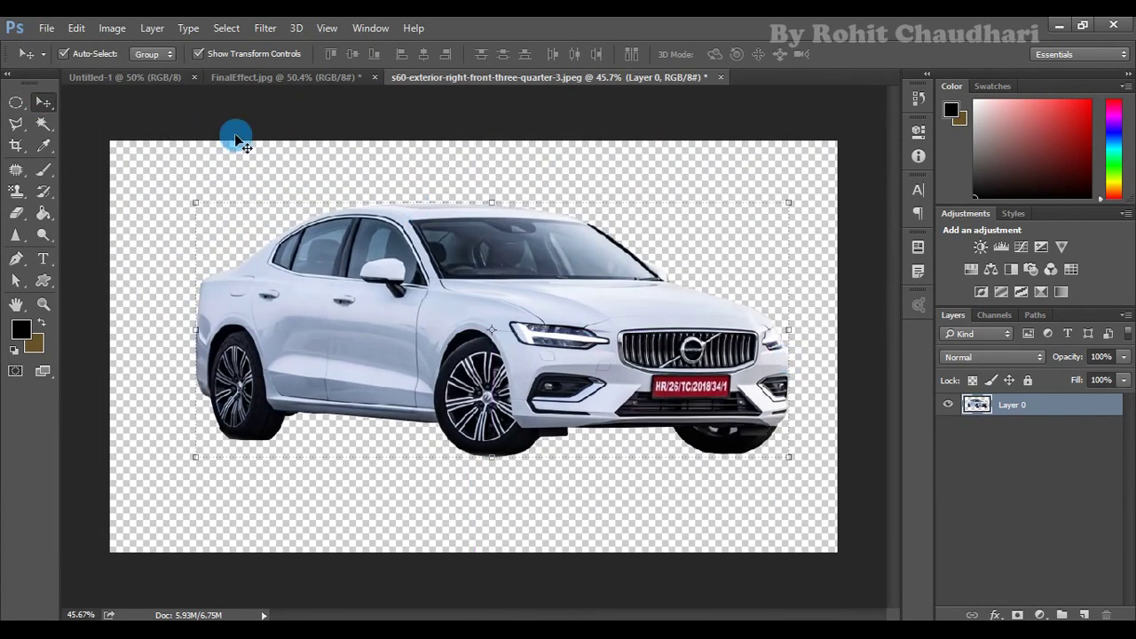
{"action": "left_click", "coordinate": [47, 28]}
{"action": "left_click", "coordinate": [90, 213]}
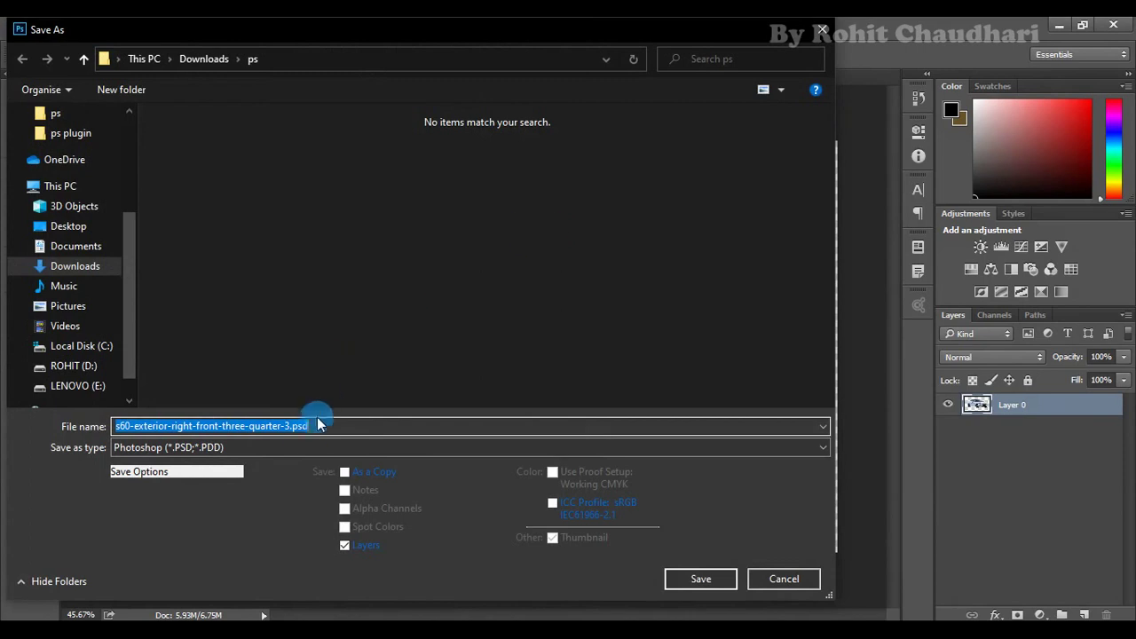
{"action": "left_click", "coordinate": [289, 446]}
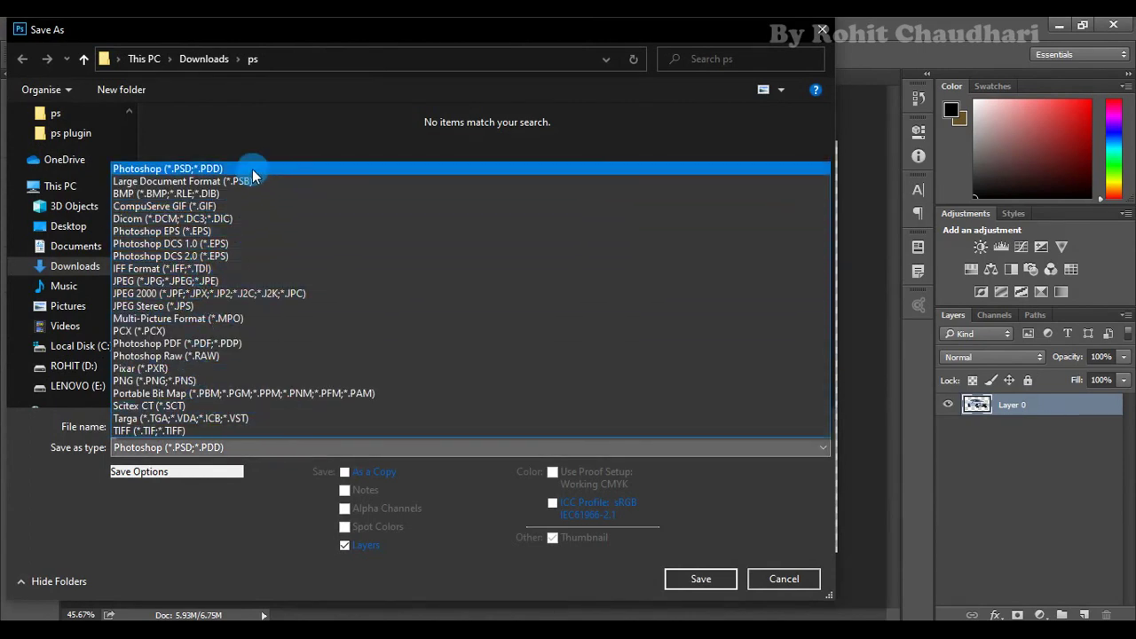
{"action": "left_click", "coordinate": [124, 382]}
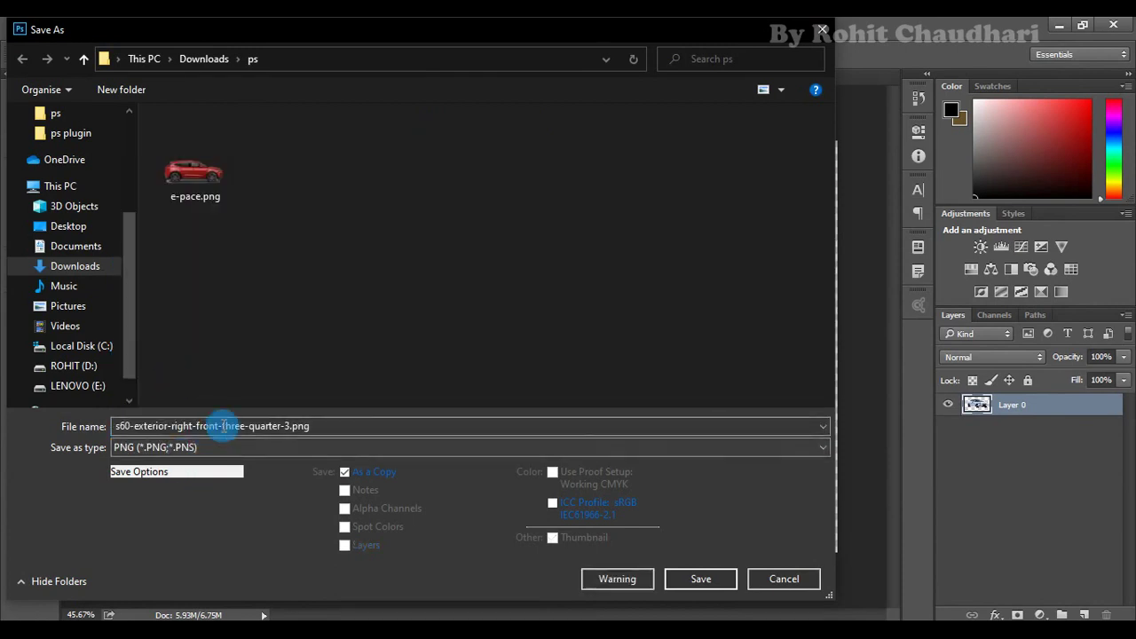
{"action": "left_click", "coordinate": [700, 579]}
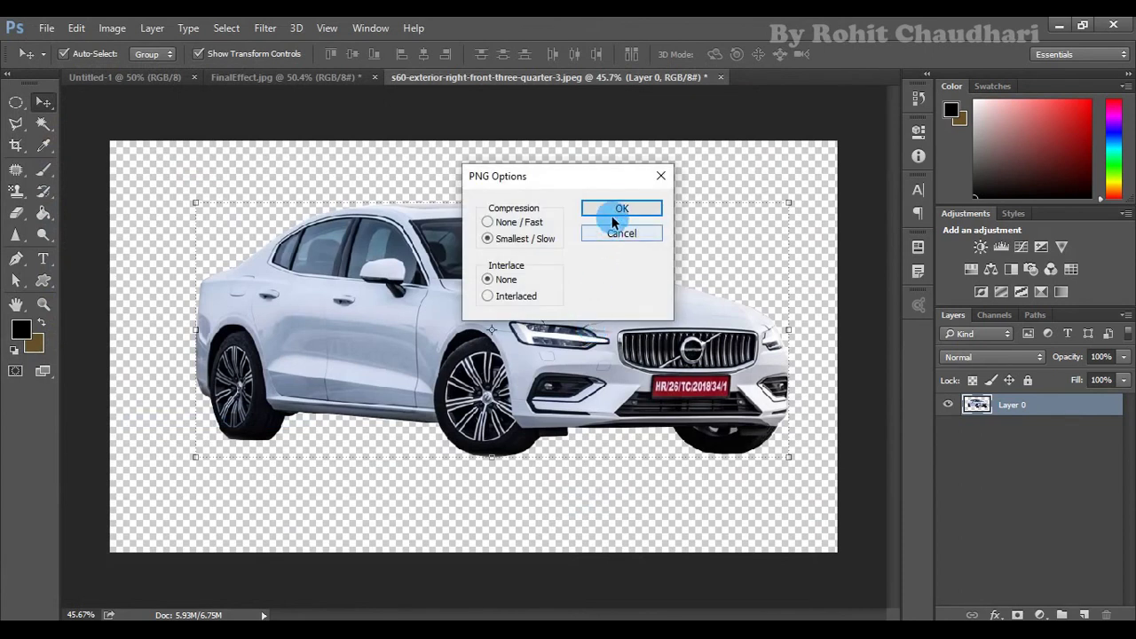
{"action": "left_click", "coordinate": [619, 208]}
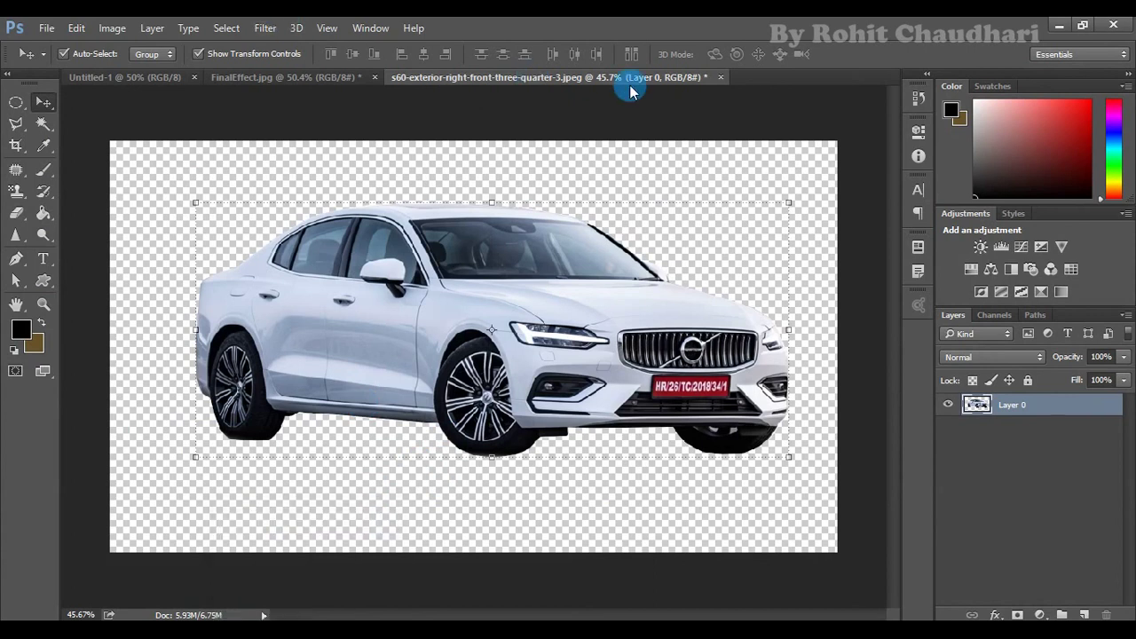
{"action": "left_click", "coordinate": [721, 78]}
Close the car without saving and embed s60-exterior-right-front-three-quarter-3.png into FinalEffect.jpg.
{"action": "left_click", "coordinate": [596, 268]}
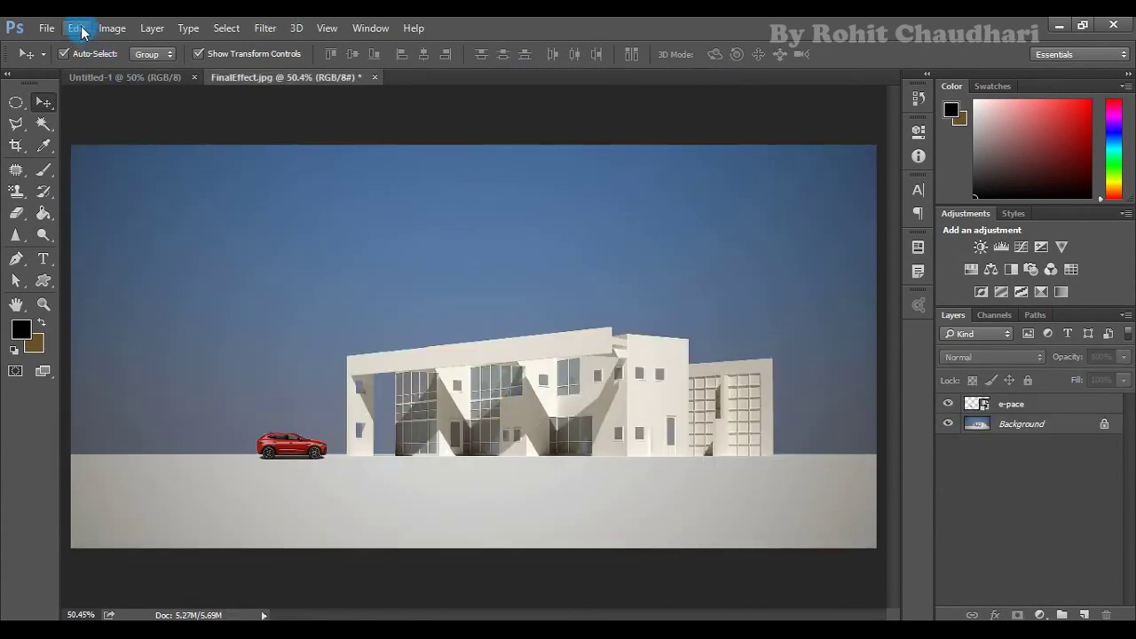
{"action": "left_click", "coordinate": [44, 29]}
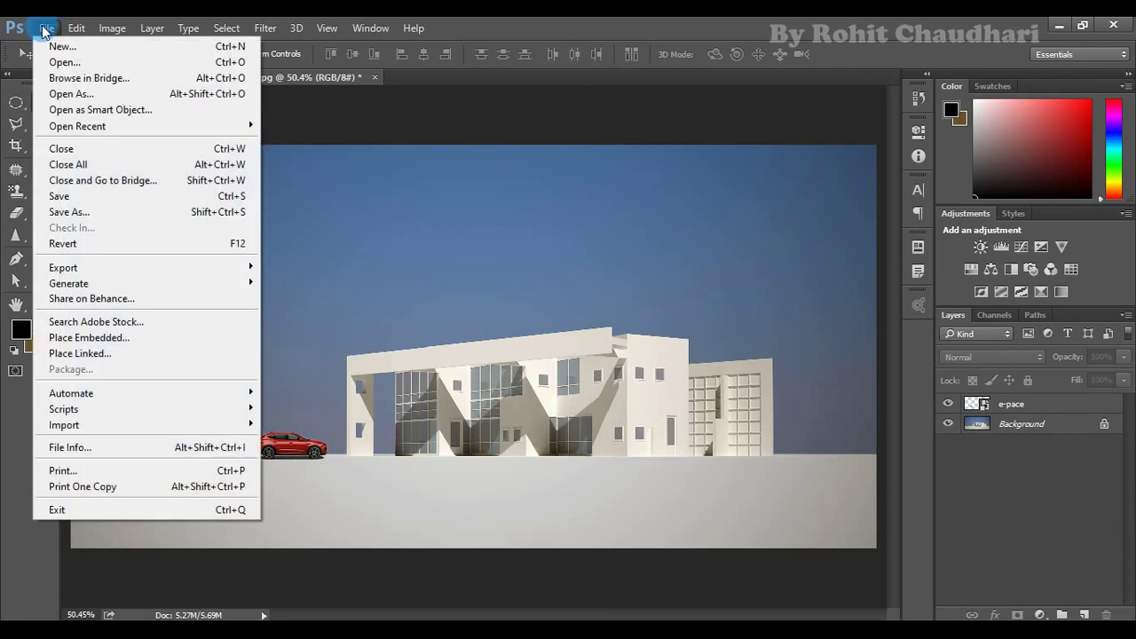
{"action": "left_click", "coordinate": [84, 339]}
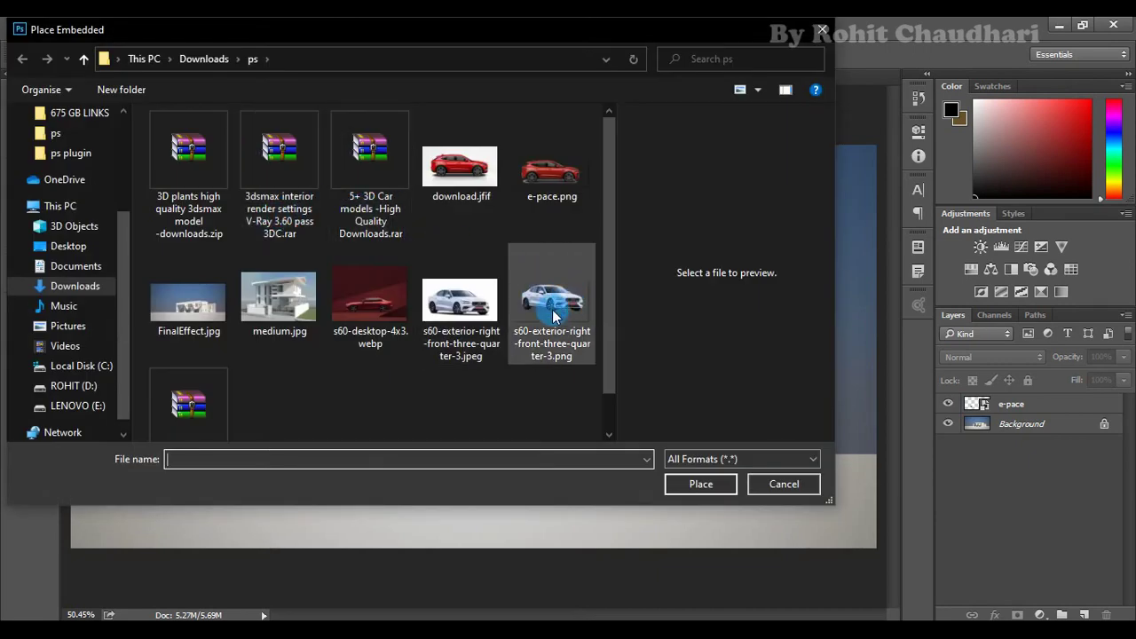
{"action": "left_click", "coordinate": [543, 325]}
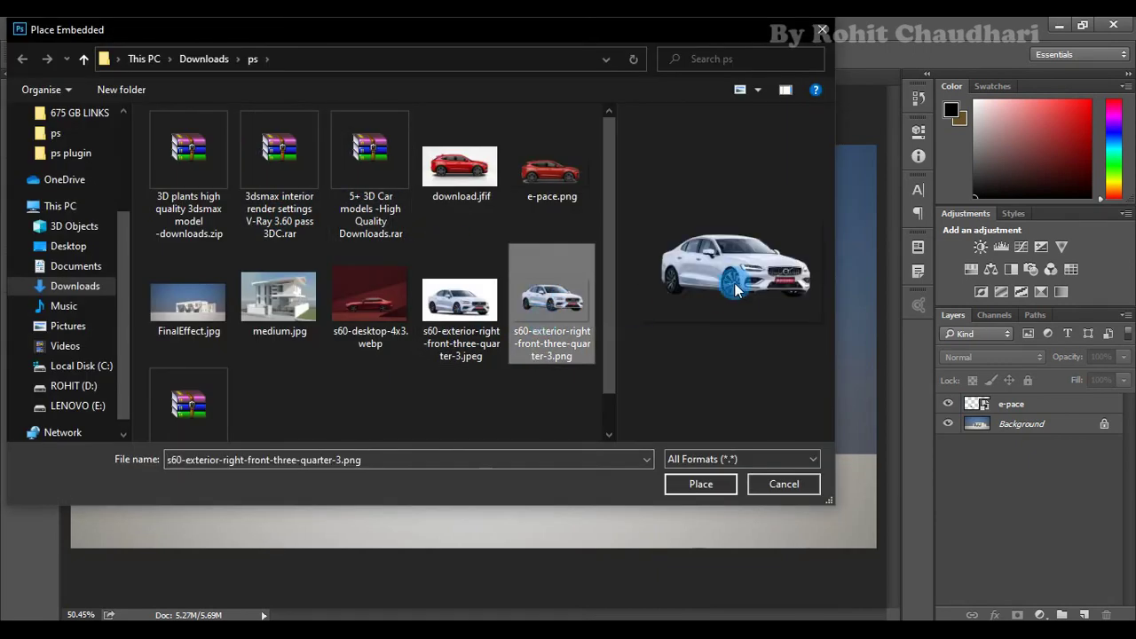
{"action": "left_click", "coordinate": [462, 306]}
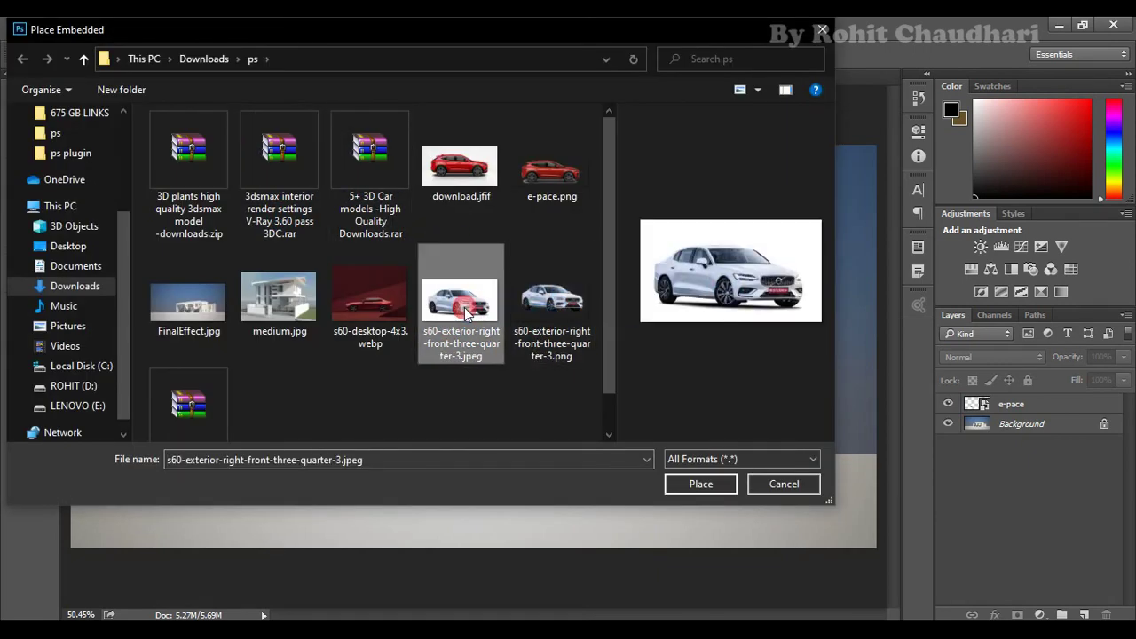
{"action": "left_click", "coordinate": [550, 315]}
{"action": "left_click", "coordinate": [713, 488]}
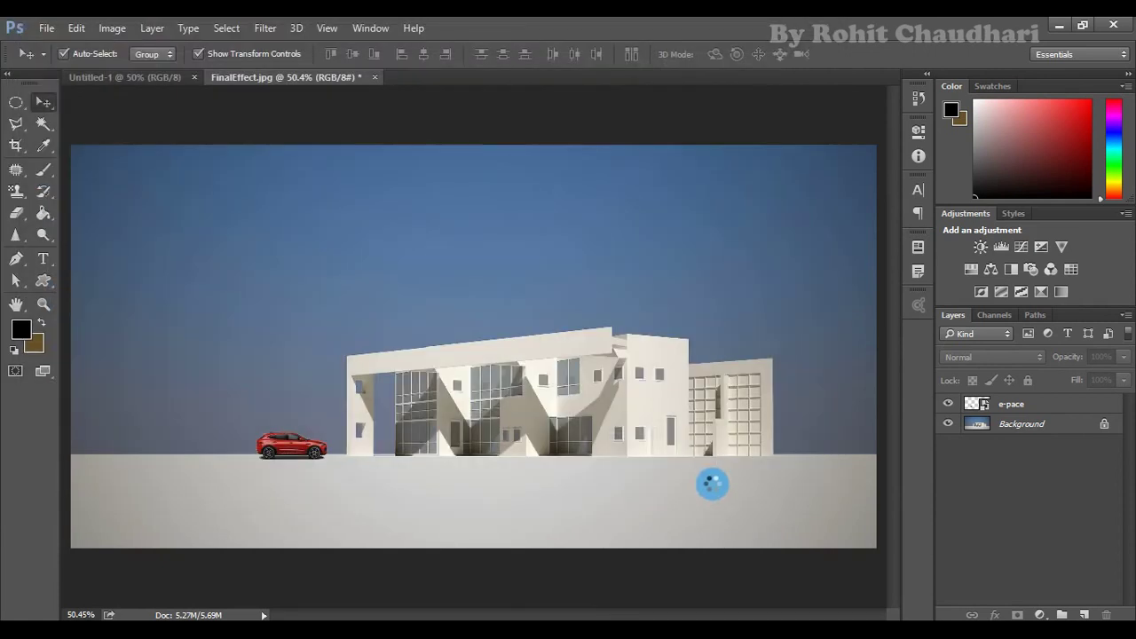
Scale the placed Volvo down to about 12% and commit the transform.
{"action": "left_click_drag", "start_coordinate": [825, 145], "coordinate": [264, 464]}
{"action": "left_click_drag", "start_coordinate": [186, 494], "coordinate": [698, 431]}
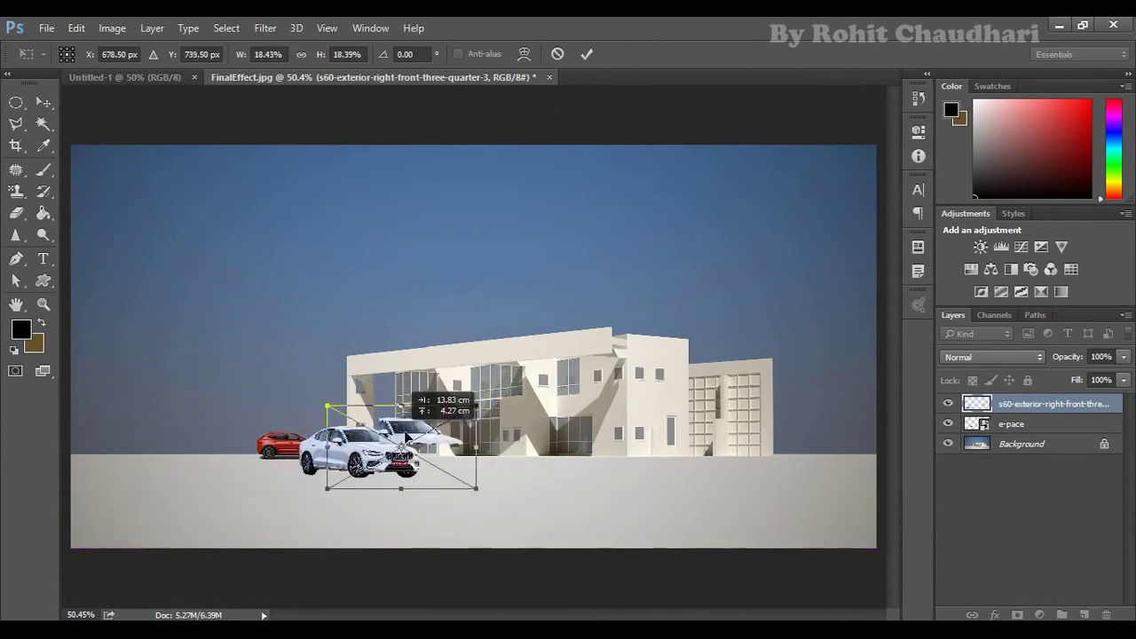
{"action": "mouse_move", "coordinate": [774, 407]}
{"action": "left_mouse_down"}
{"action": "mouse_move", "coordinate": [722, 435]}
{"action": "mouse_move", "coordinate": [193, 435]}
{"action": "left_mouse_up"}
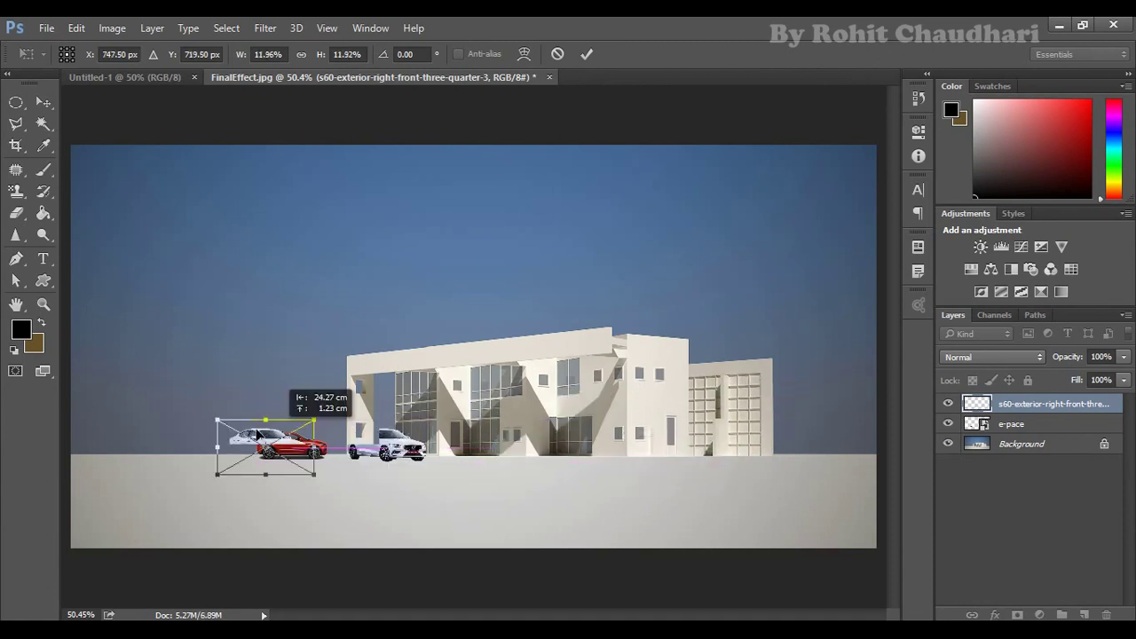
{"action": "left_click", "coordinate": [587, 53]}
{"action": "left_click", "coordinate": [661, 182]}
Move the white Volvo onto the ground just right of the red SUV.
{"action": "mouse_move", "coordinate": [204, 449]}
{"action": "left_mouse_down"}
{"action": "mouse_move", "coordinate": [517, 468]}
{"action": "mouse_move", "coordinate": [521, 454]}
{"action": "left_mouse_up"}
{"action": "left_click", "coordinate": [577, 246]}
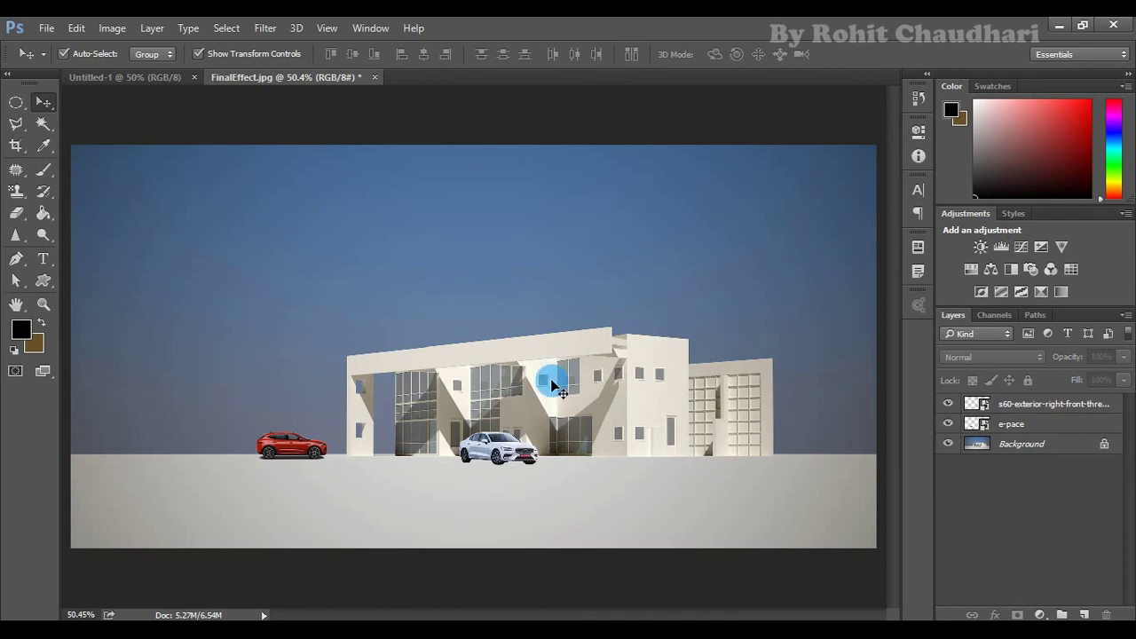
{"action": "left_click_drag", "start_coordinate": [522, 448], "coordinate": [417, 457]}
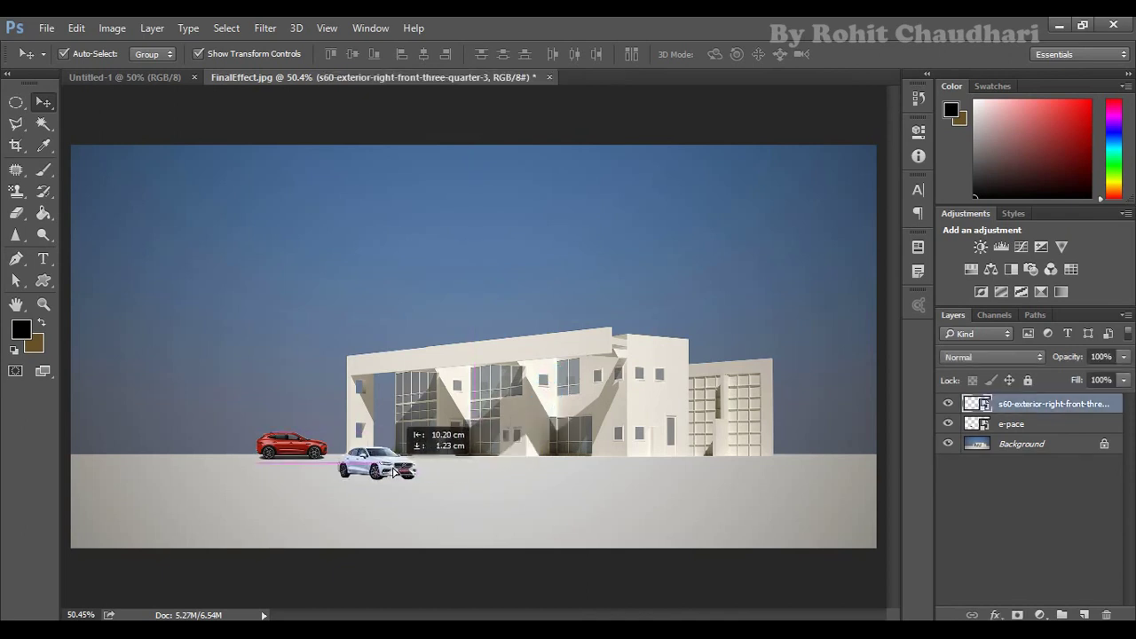
{"action": "left_click", "coordinate": [677, 190]}
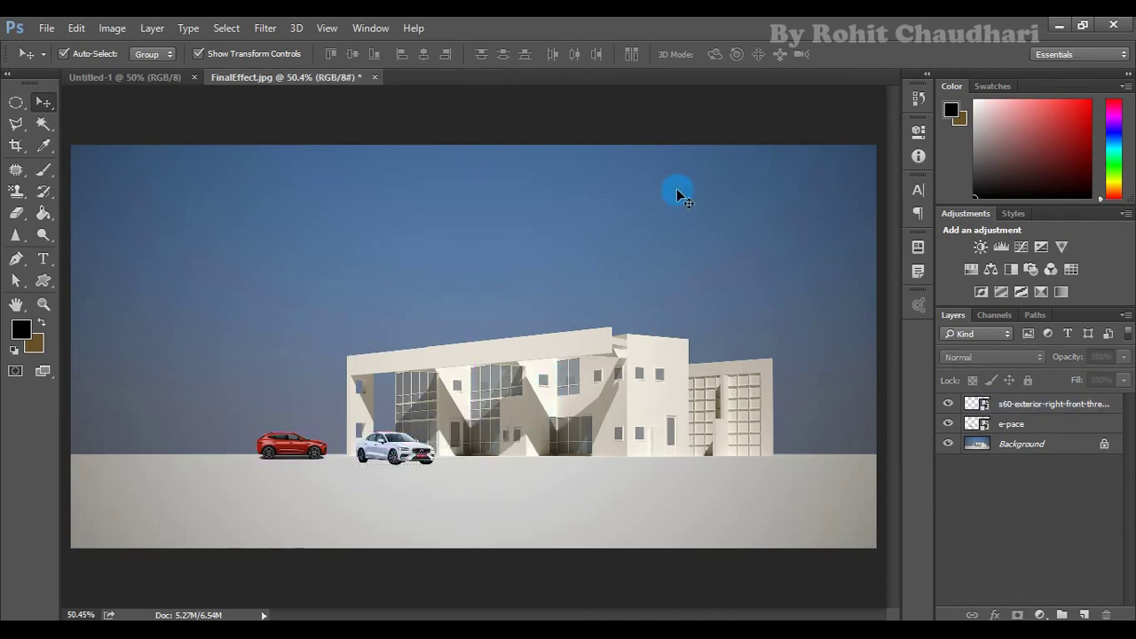